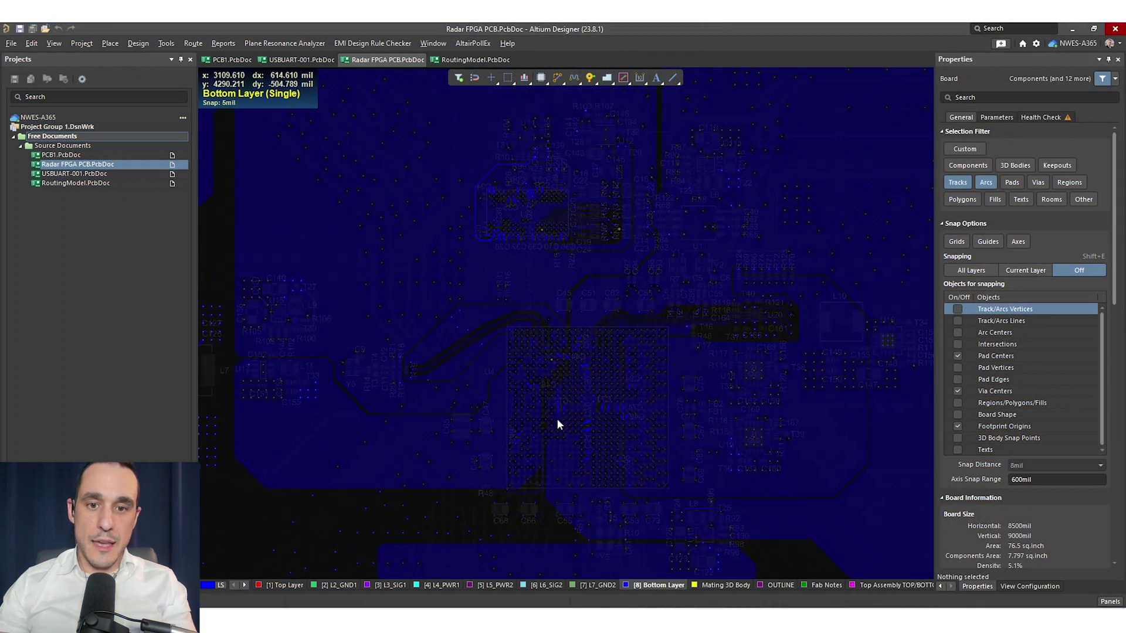
Examine the DDR4_REFCLKC_N and DDR4_REFCLKC_P differential pair on Bottom Layer from the BGA vias to the vias beside R19
ctrl+scroll(516, 353, up, 5)
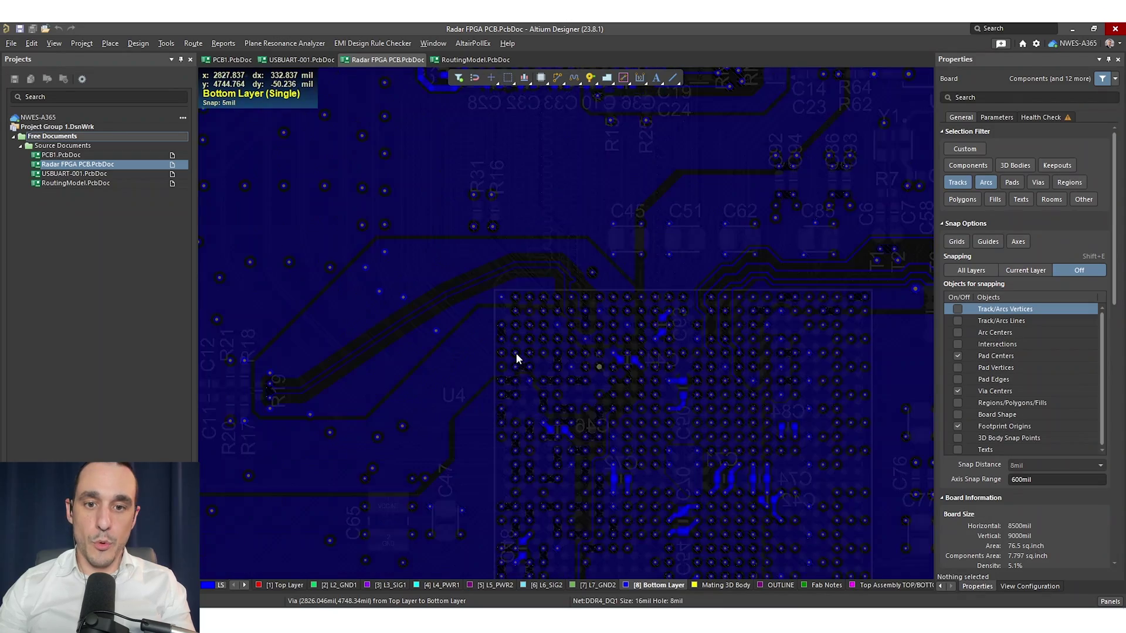
right_drag(511, 347, 569, 327)
ctrl+scroll(692, 324, up, 8)
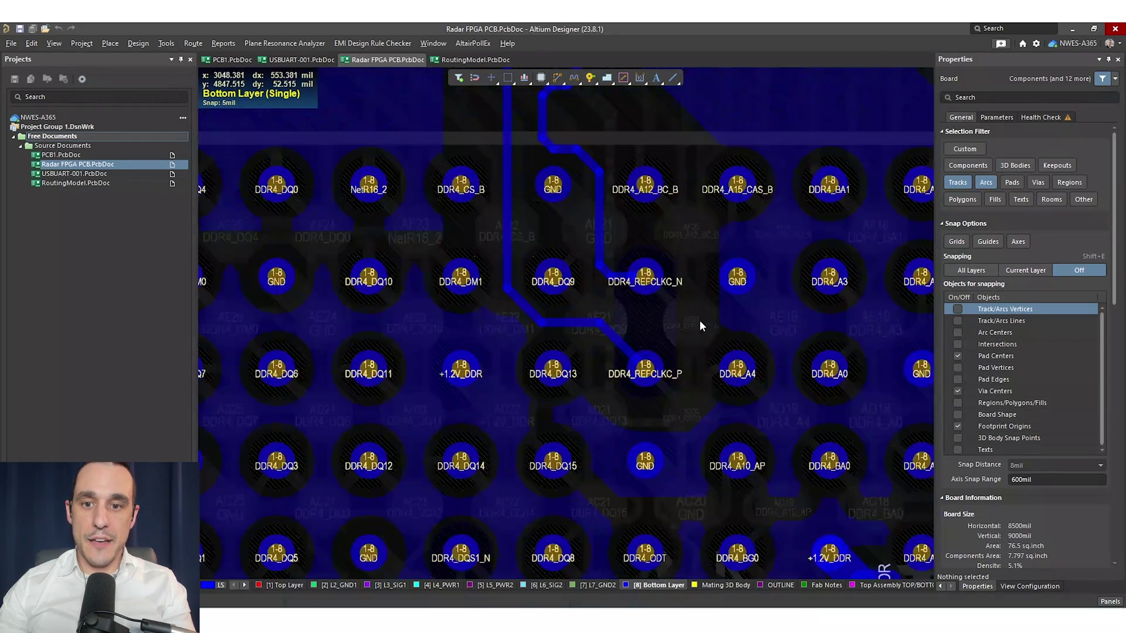
ctrl+scroll(680, 293, down, 3)
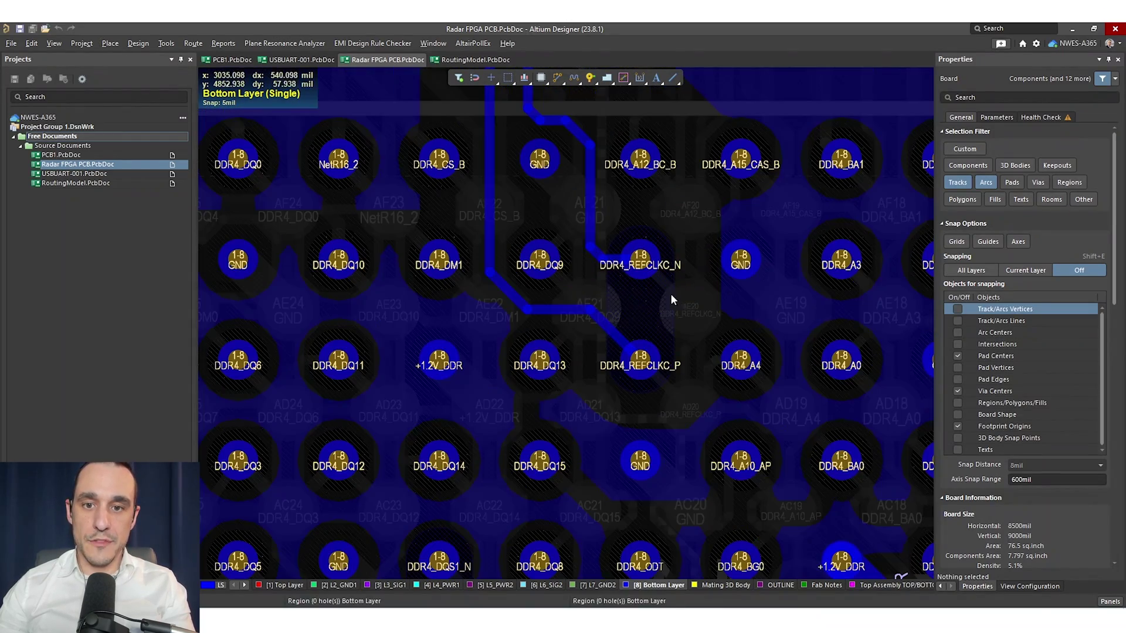
right_drag(569, 264, 436, 233)
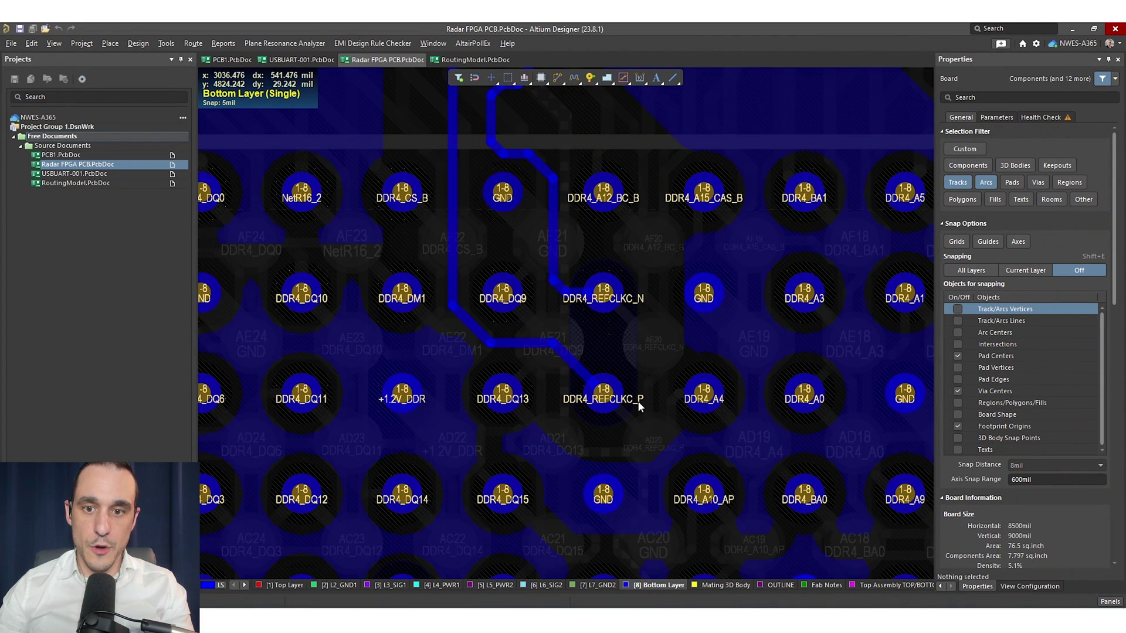
ctrl+scroll(616, 338, down, 4)
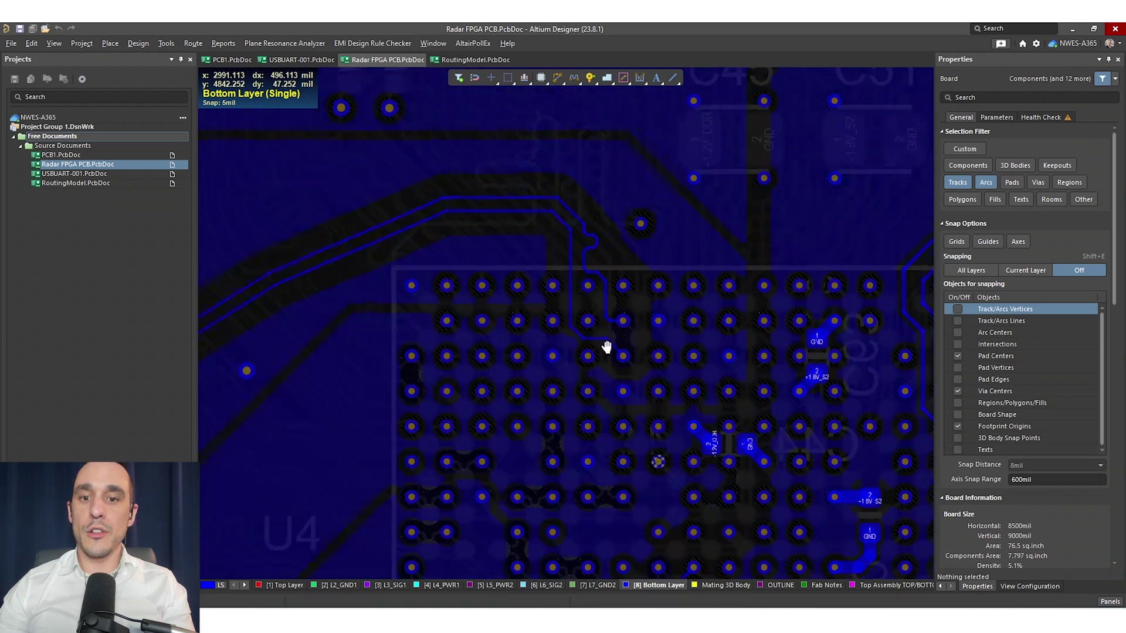
right_drag(608, 350, 775, 292)
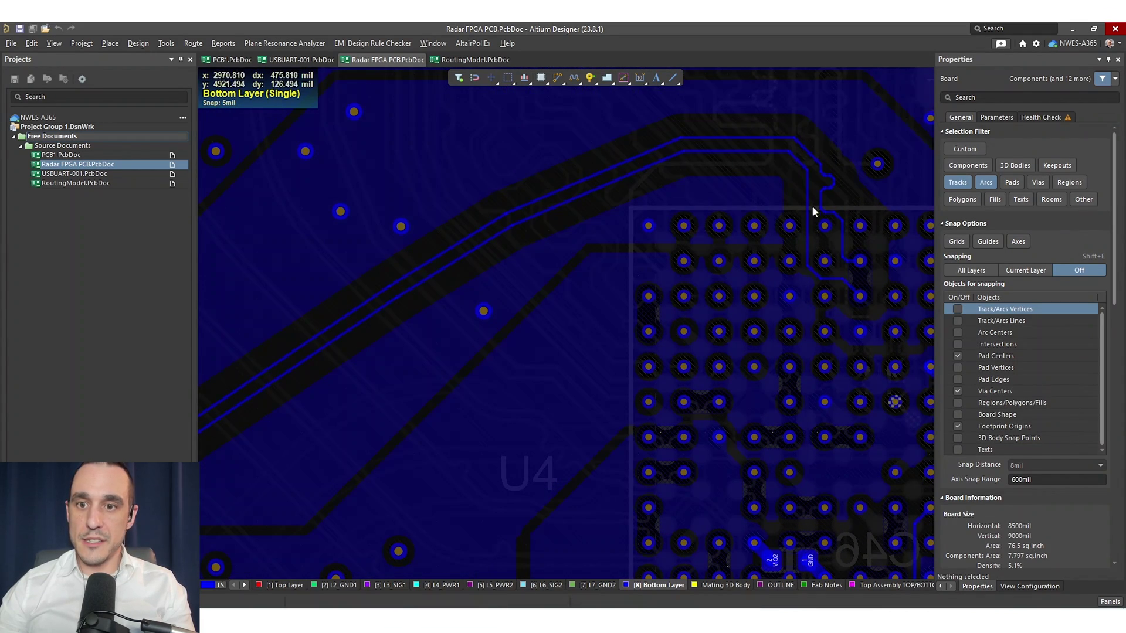
right_drag(530, 295, 800, 250)
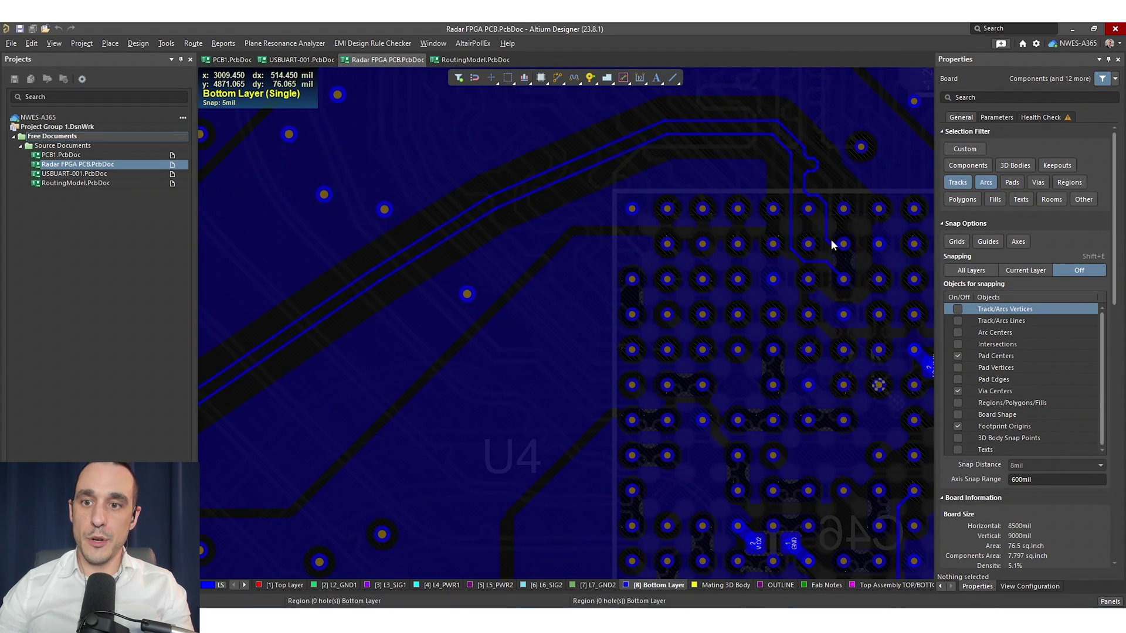
right_drag(365, 369, 538, 309)
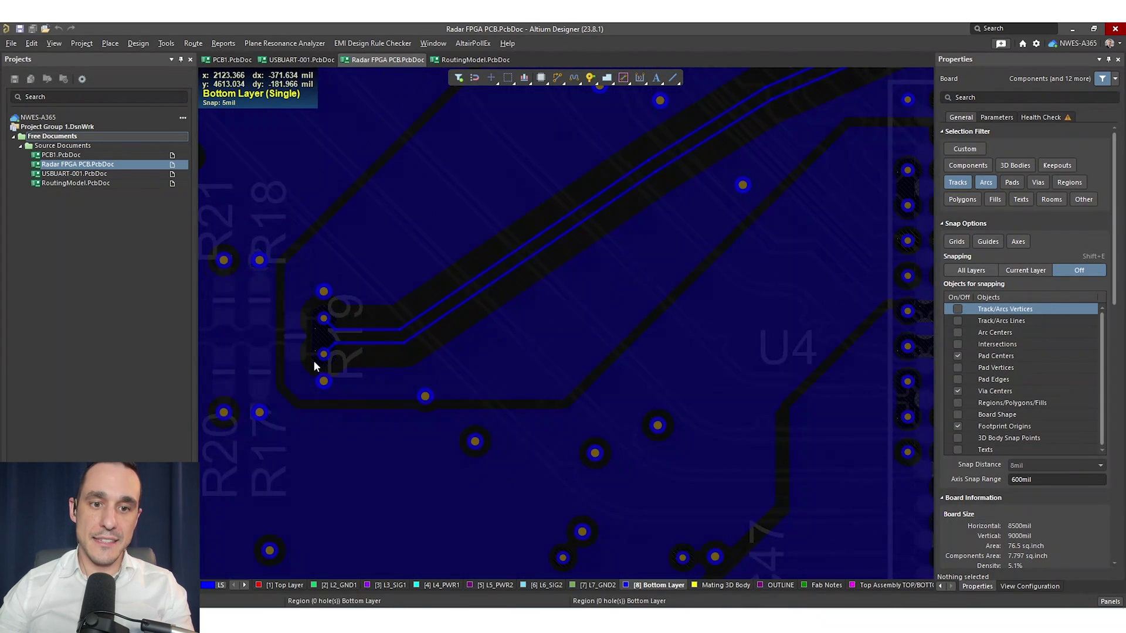
ctrl+scroll(314, 367, up, 5)
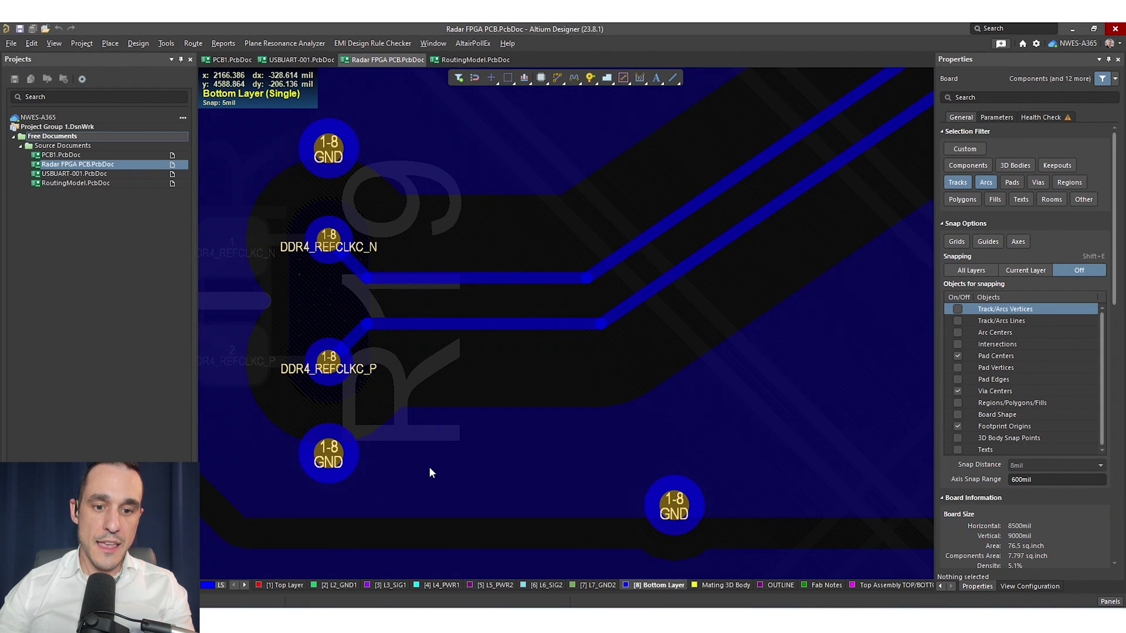
Show Top Layer and examine the reference clock routing from the vias beside R19 back to oscillator Y3
click(275, 584)
ctrl+scroll(370, 402, down, 3)
right_drag(369, 403, 644, 392)
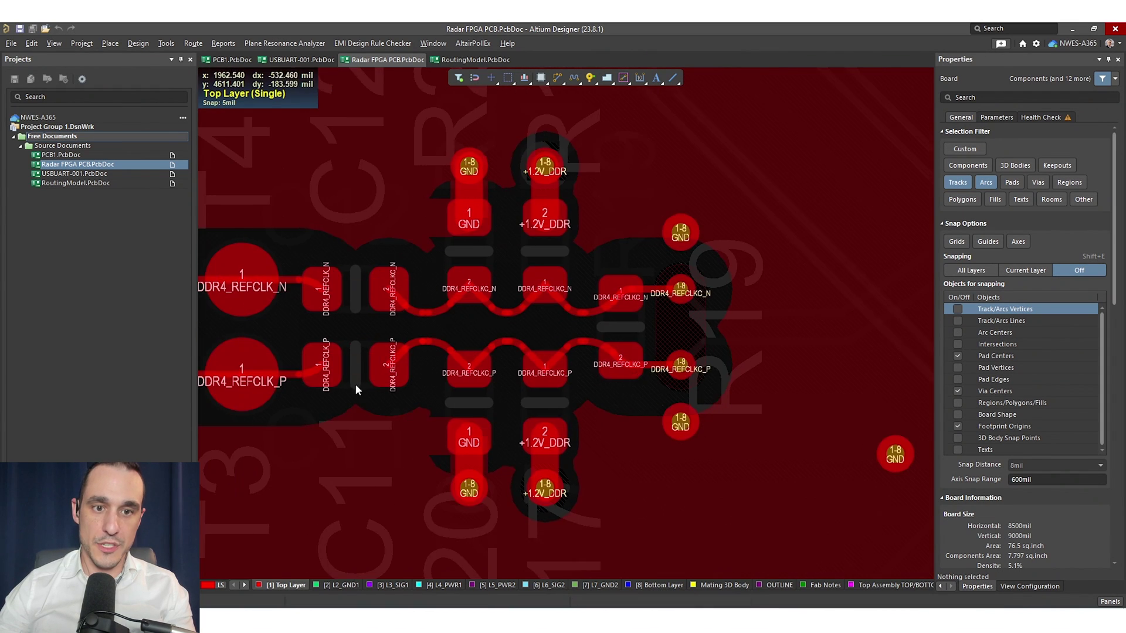
ctrl+scroll(644, 392, up, 1)
ctrl+scroll(645, 389, down, 3)
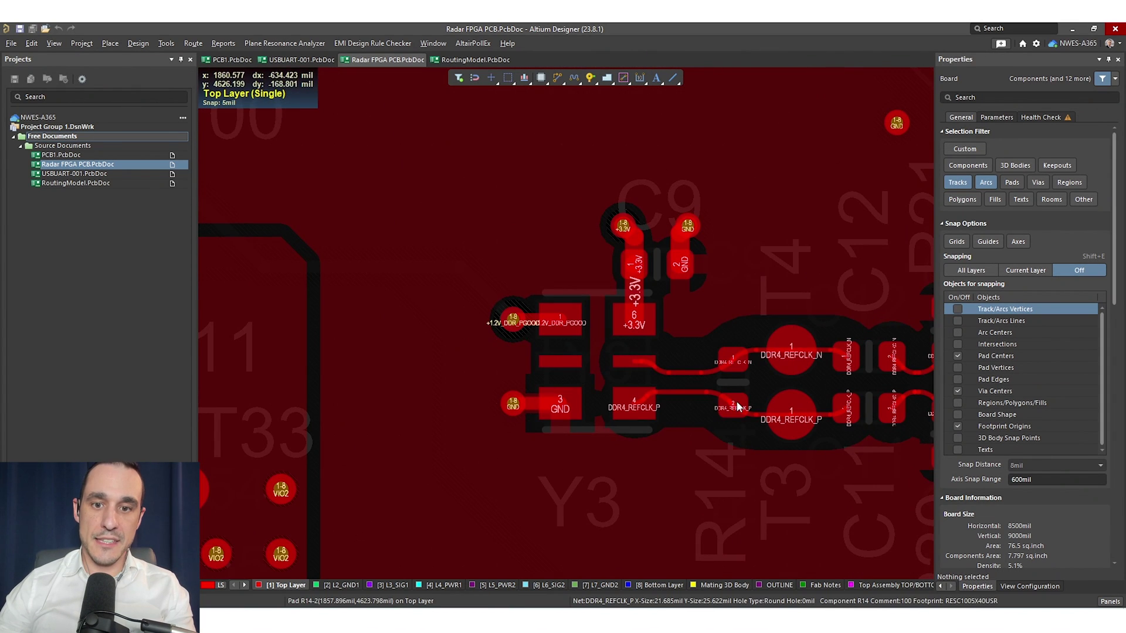
ctrl+scroll(695, 409, up, 2)
right_drag(694, 409, 325, 416)
Try to move the entire connected DDR4_REFCLKC_N trace from Bottom Layer to Top Layer
click(649, 586)
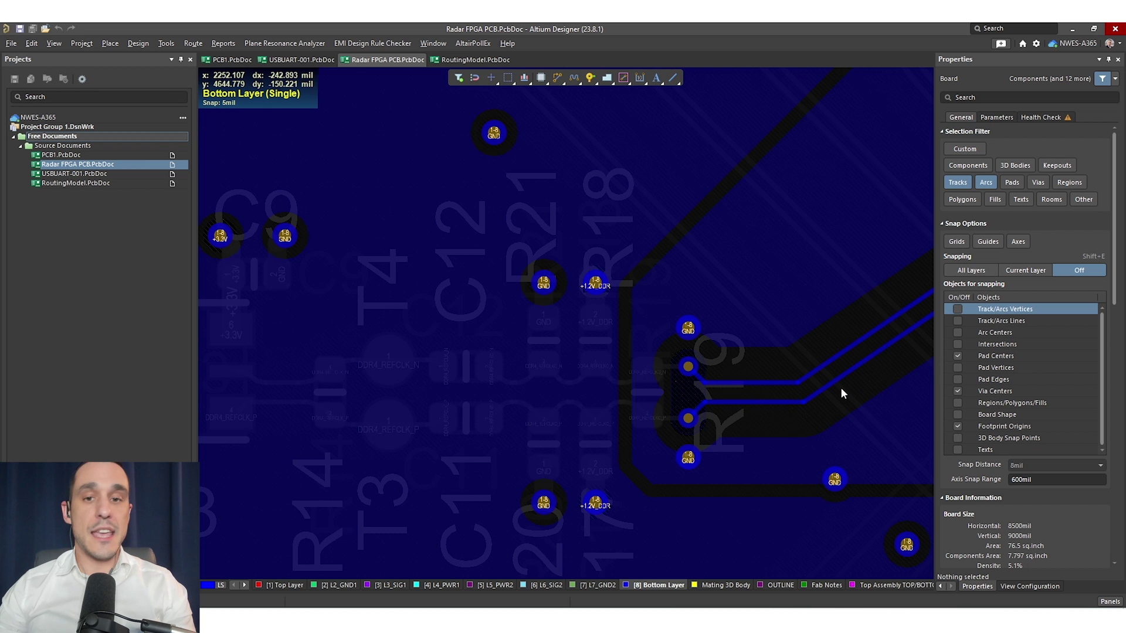
right_drag(864, 374, 567, 418)
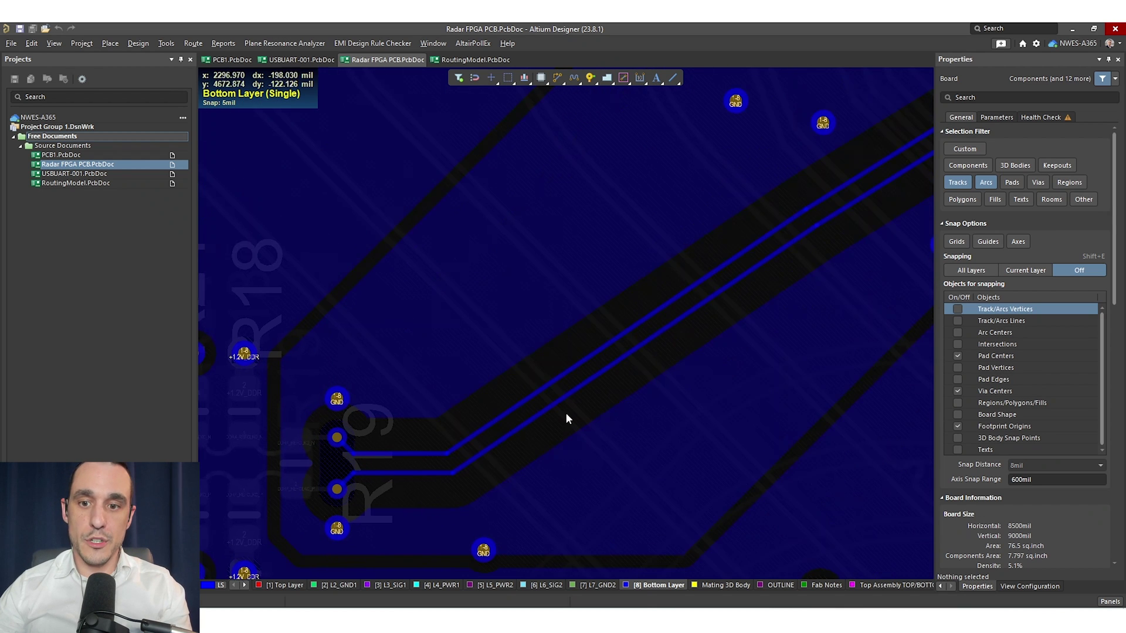
scroll(439, 493, down, 3)
shift+scroll(346, 503, right, 3)
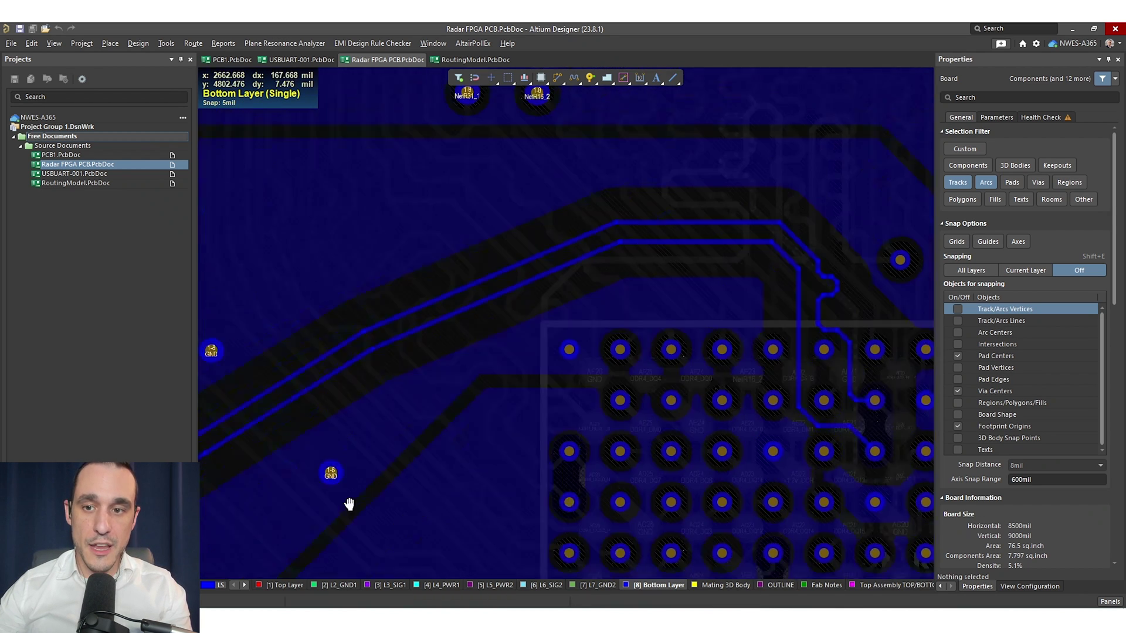
ctrl+scroll(352, 478, up, 1)
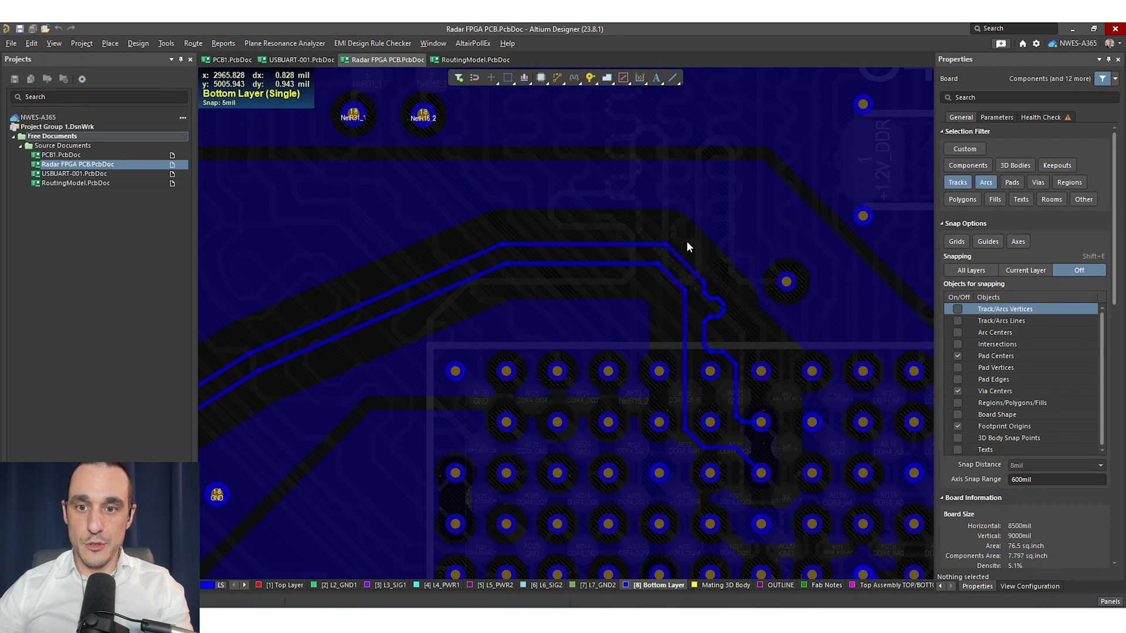
click(685, 263)
key(Tab)
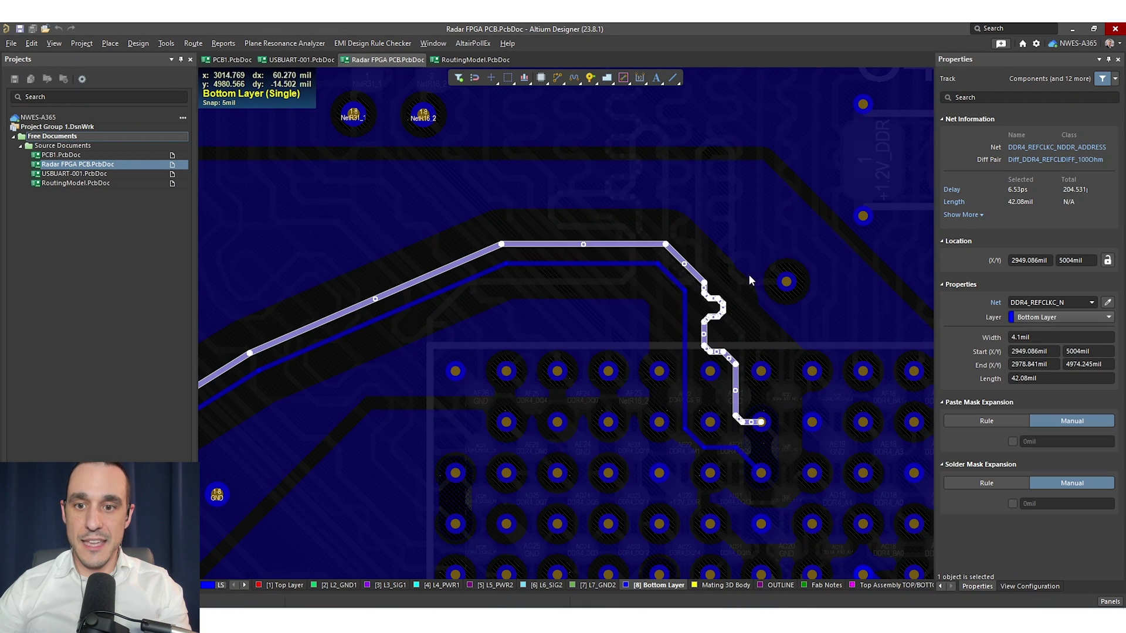
click(1055, 317)
scroll(1056, 364, up, 3)
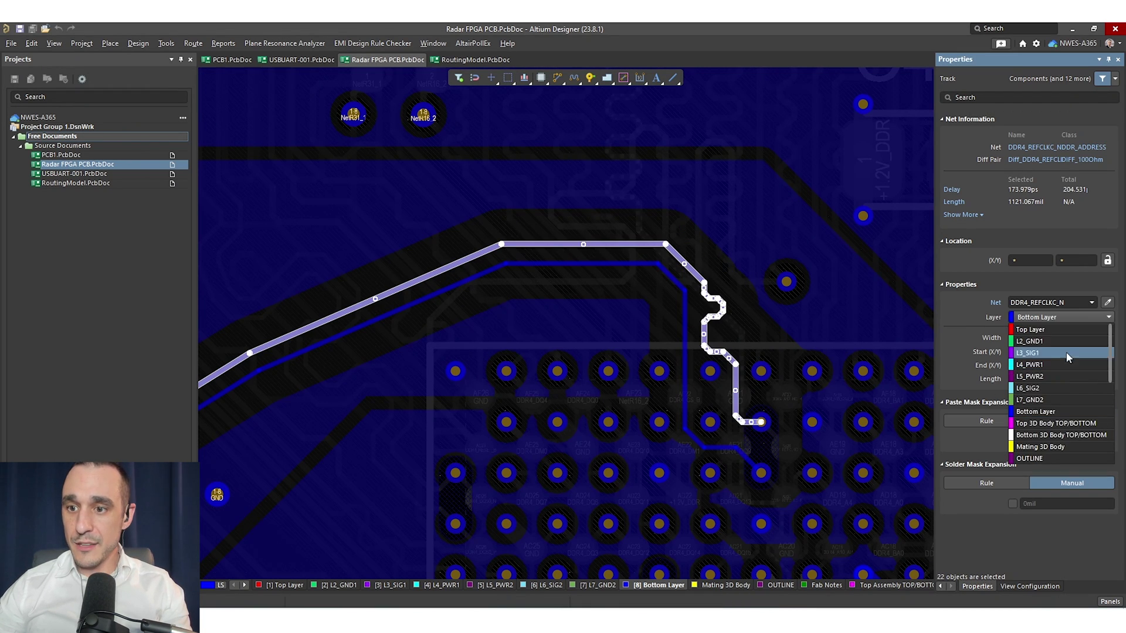
click(1055, 331)
click(726, 280)
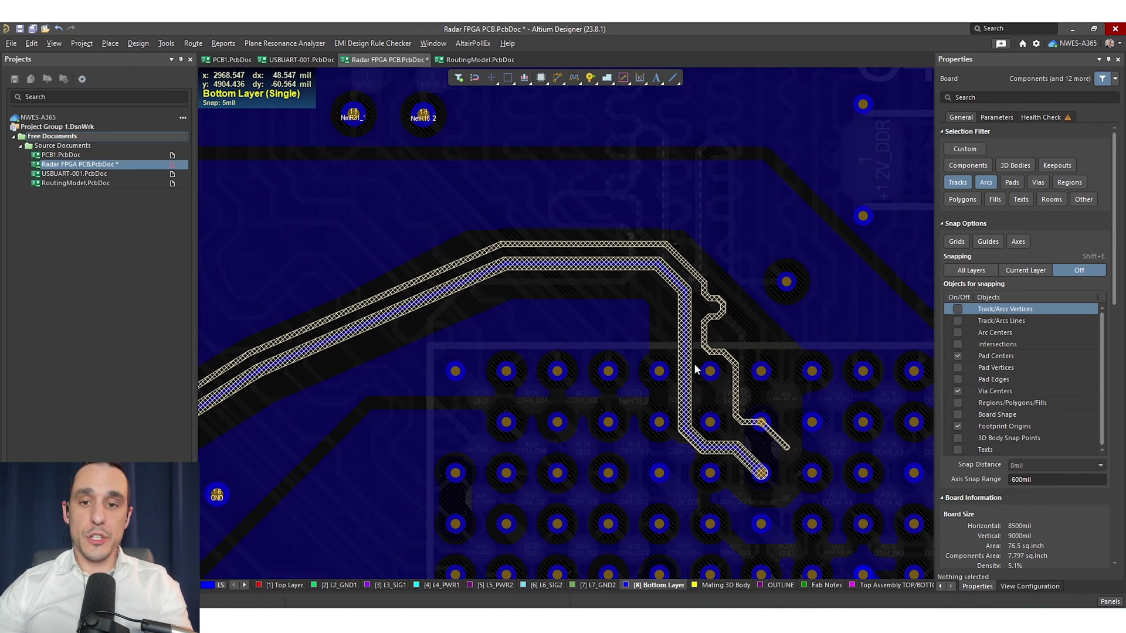
Check the moved clock trace against the DDR4_RESET_B routing on Top Layer, undo the layer change, and return to Bottom Layer
click(283, 585)
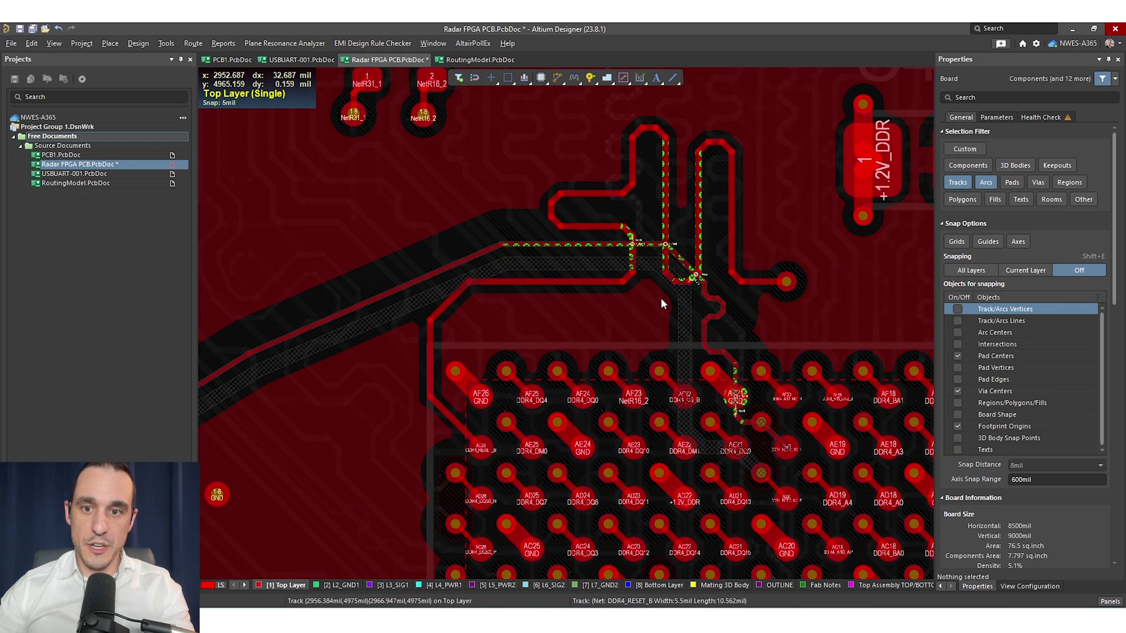
click(632, 181)
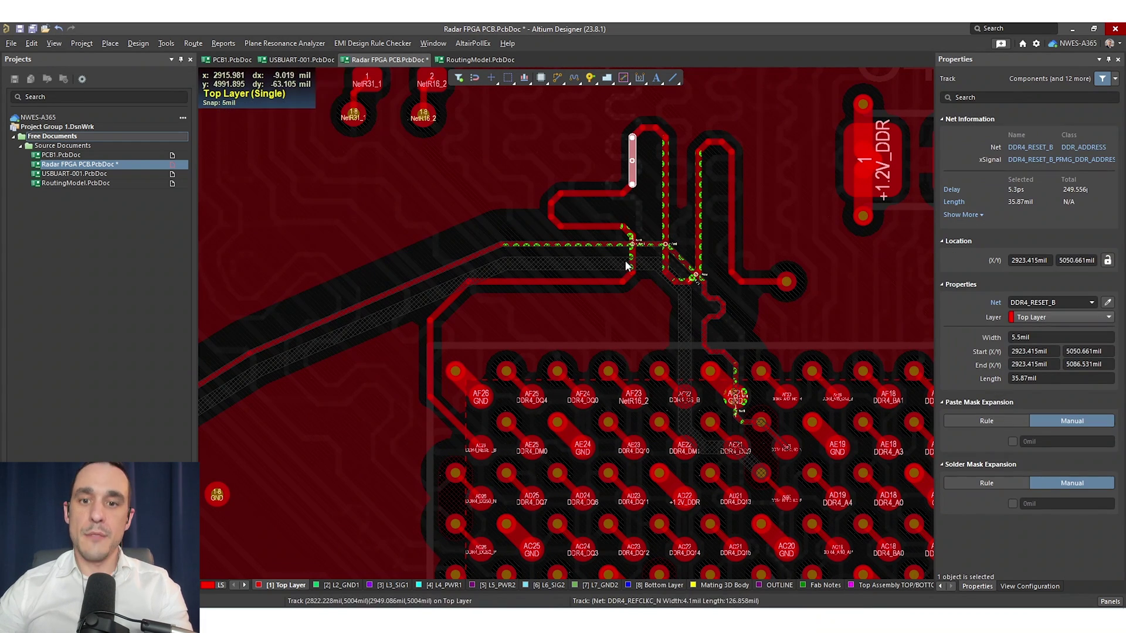
key(KP_Multiply)
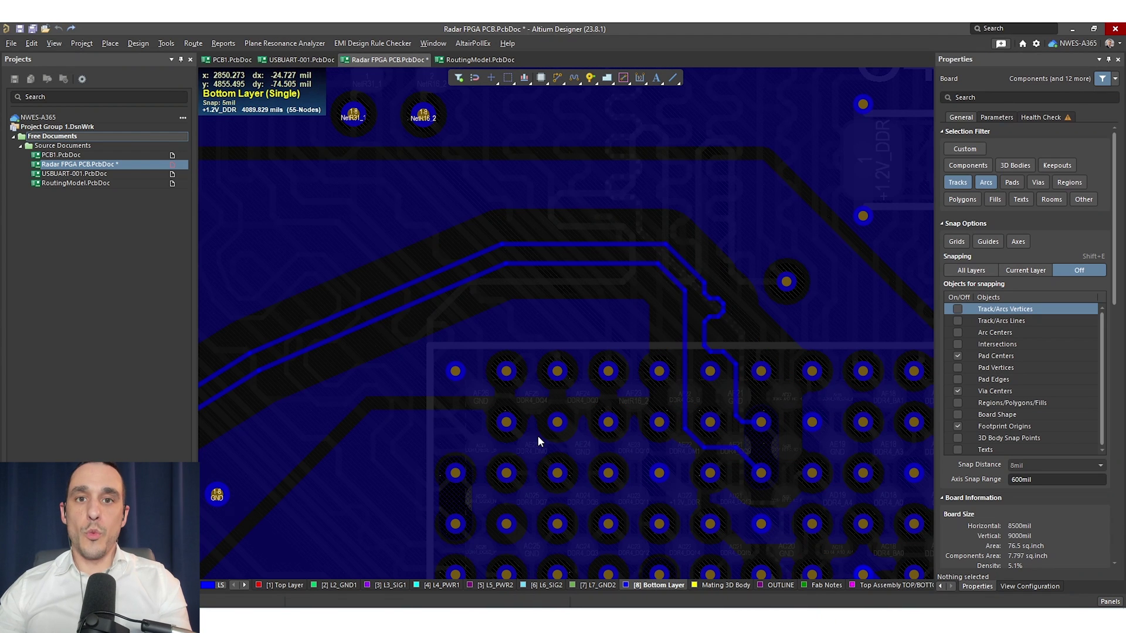
Measure the distance between the DDR4_REFCLKC_N and DDR4_REFCLKC_P tracks on Bottom Layer and inspect the N track's properties
right_drag(476, 392, 626, 296)
ctrl+scroll(510, 428, up, 2)
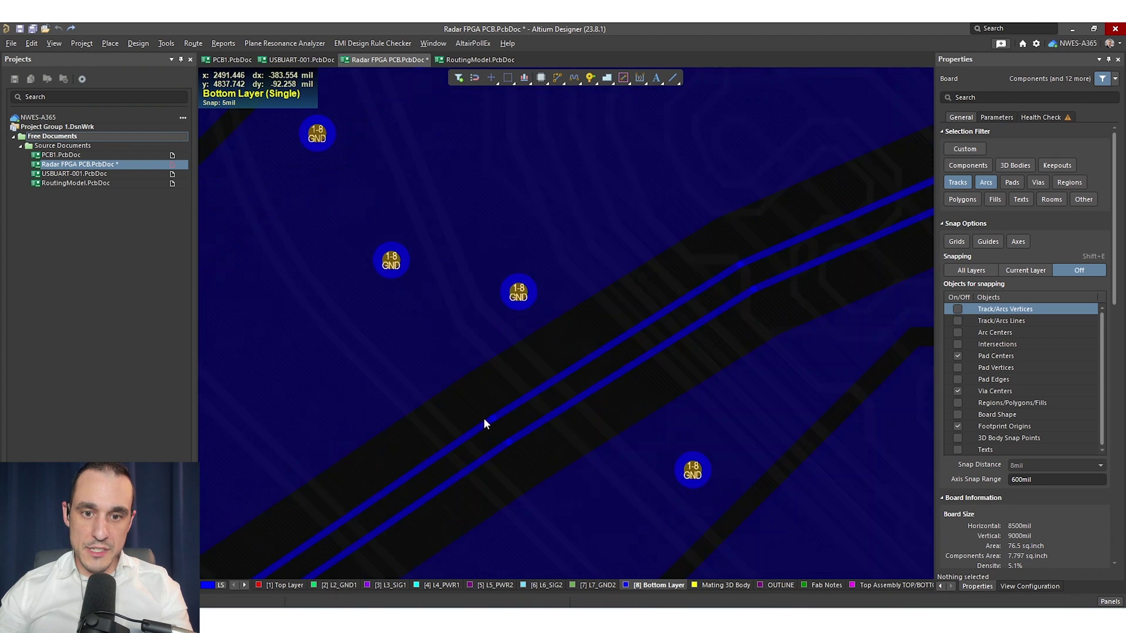
ctrl+scroll(527, 434, up, 4)
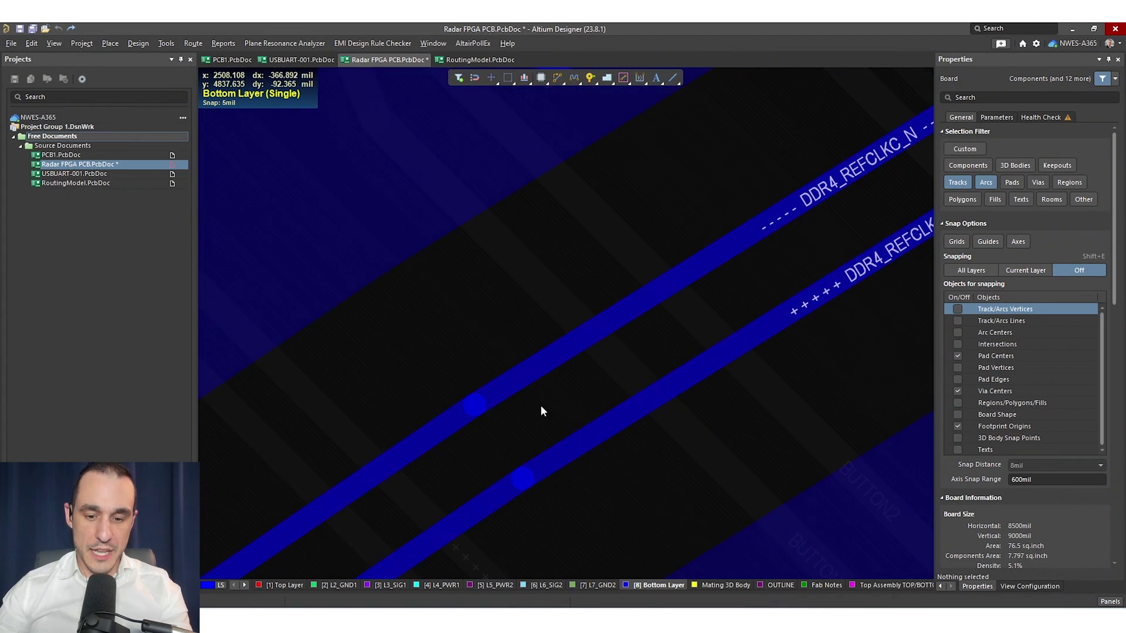
key(ctrl+m)
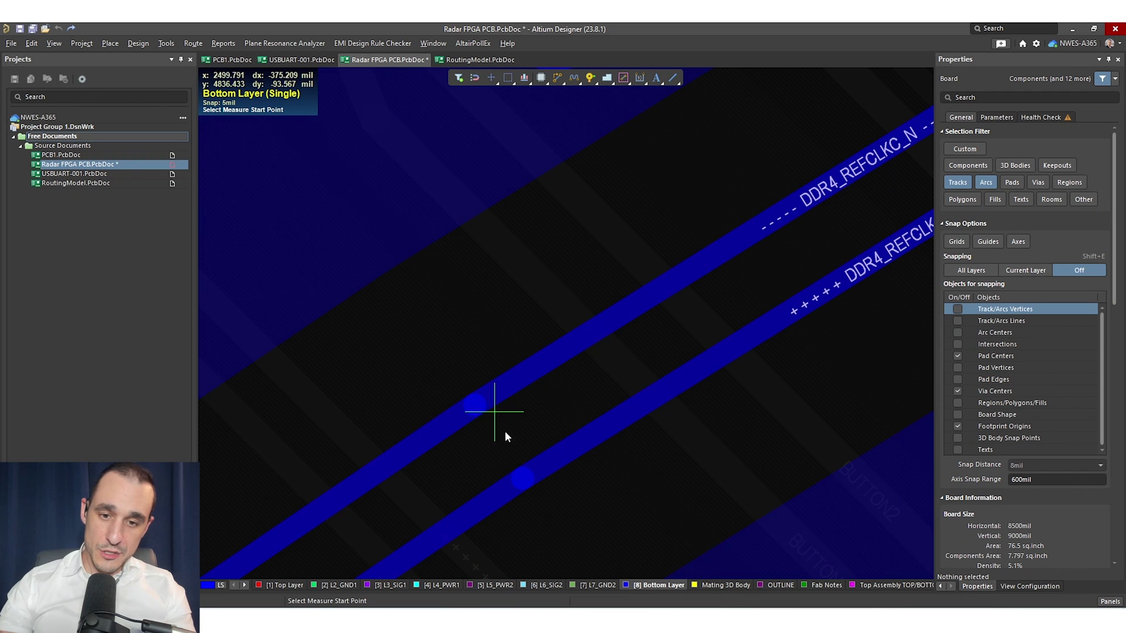
click(515, 474)
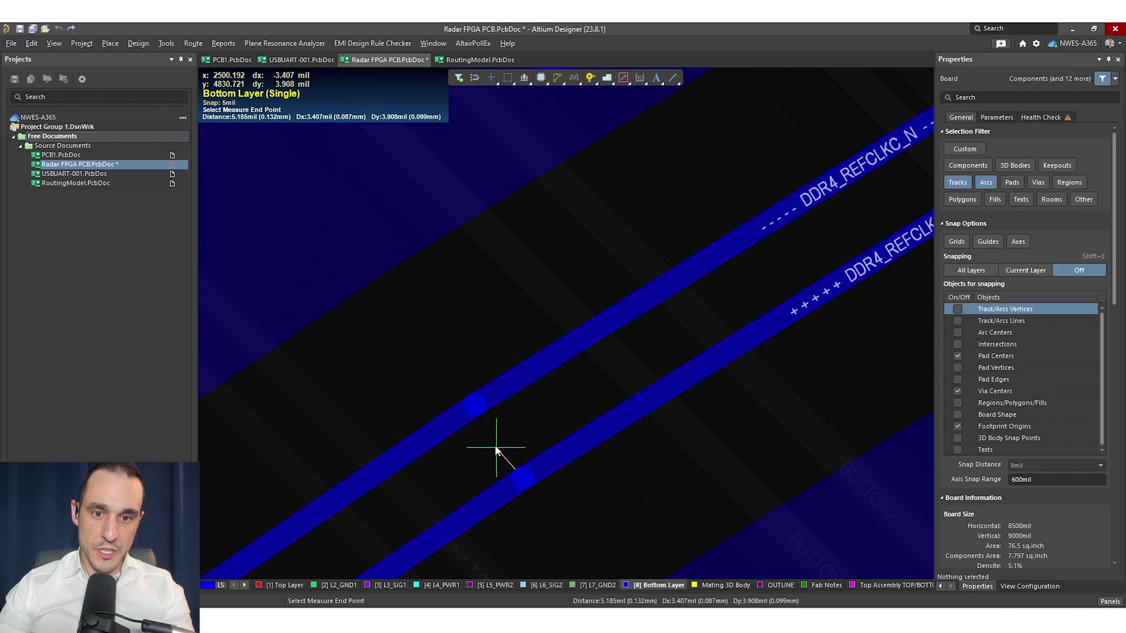
click(477, 416)
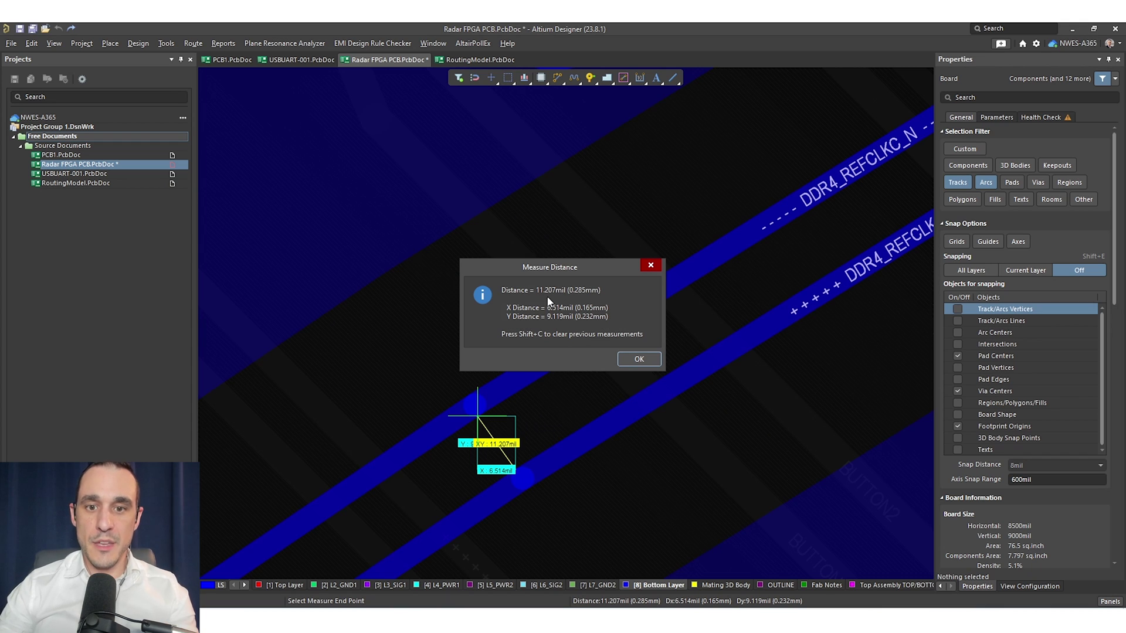
key(Return)
key(Escape)
click(592, 331)
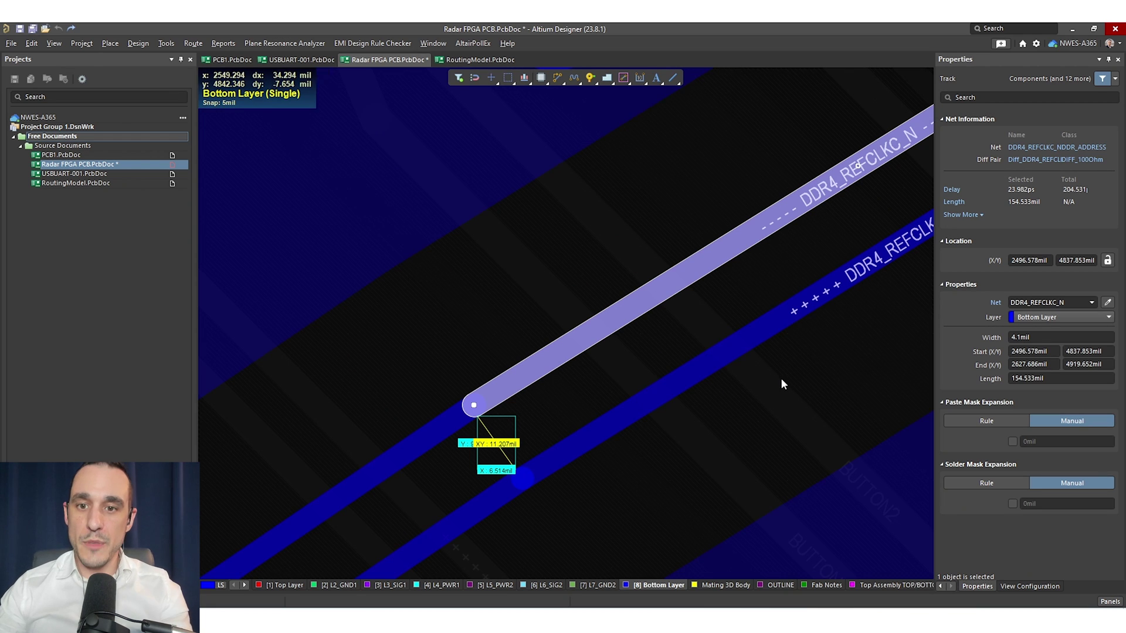
click(761, 417)
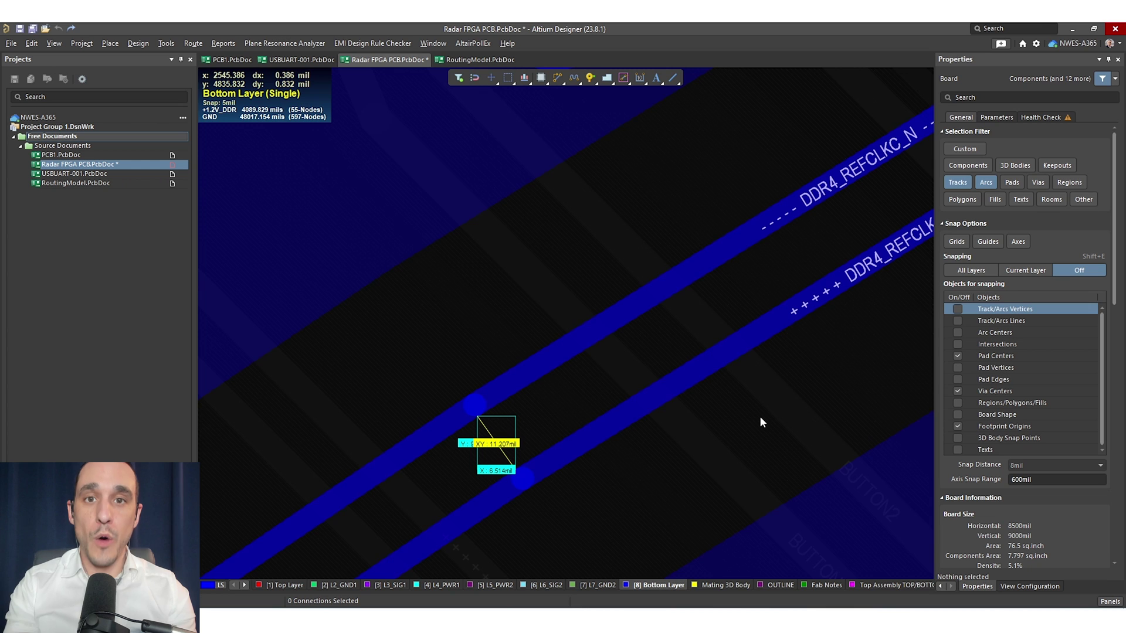
Follow the reference clock pair on Bottom Layer between R19 and the BGA, and show the Top Layer circuitry around Y3
ctrl+scroll(715, 418, down, 5)
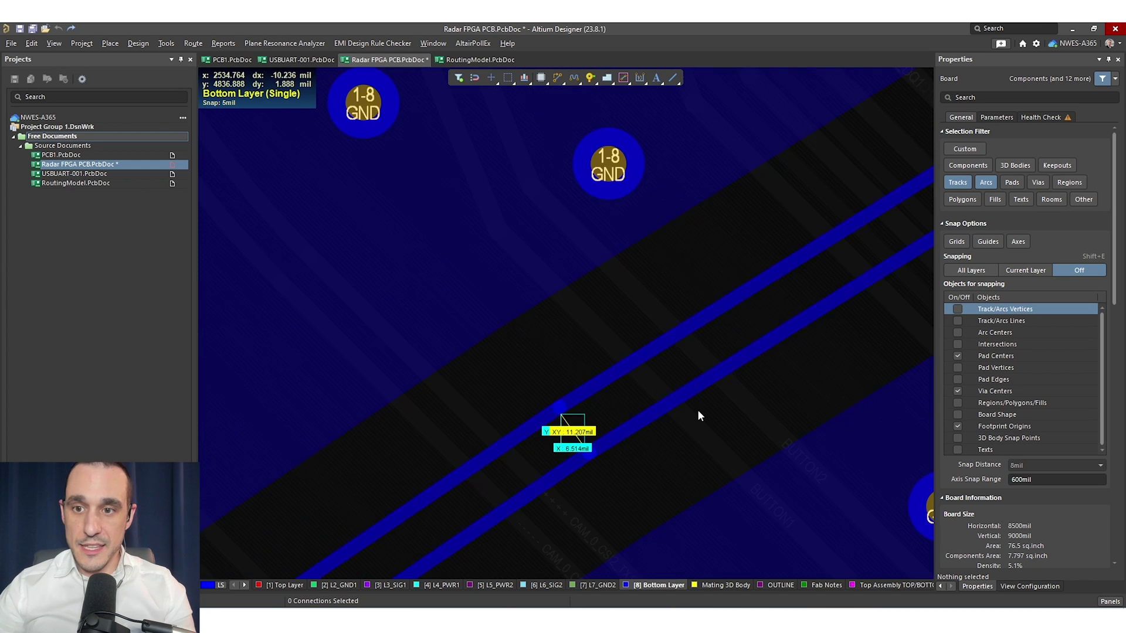
right_drag(617, 466, 697, 397)
ctrl+scroll(558, 467, down, 2)
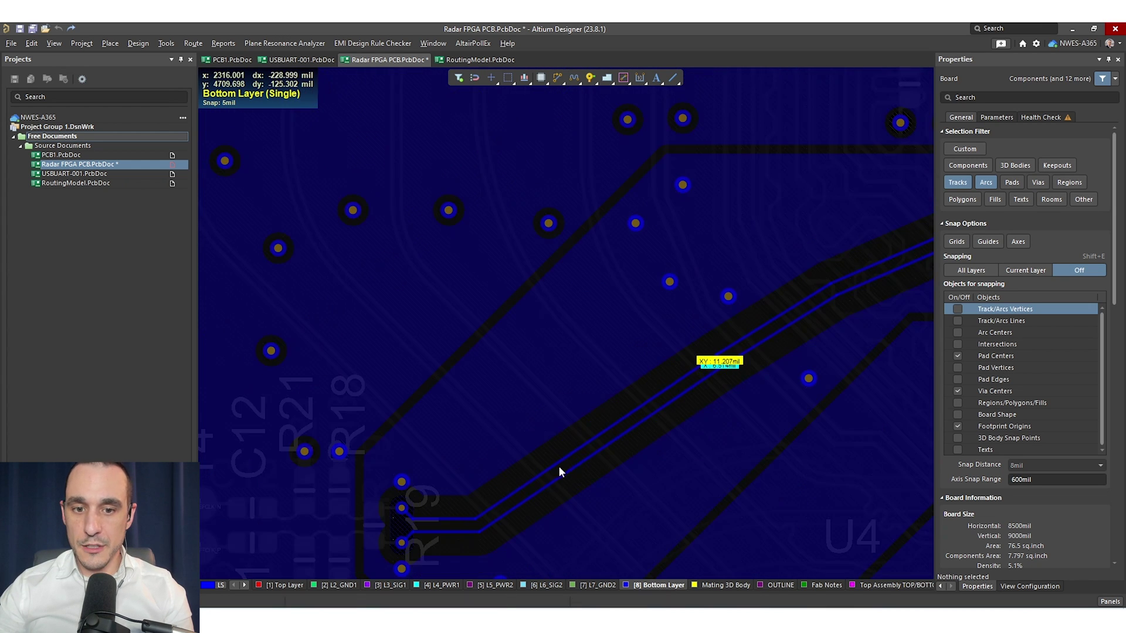
right_drag(558, 468, 699, 365)
right_drag(626, 407, 483, 428)
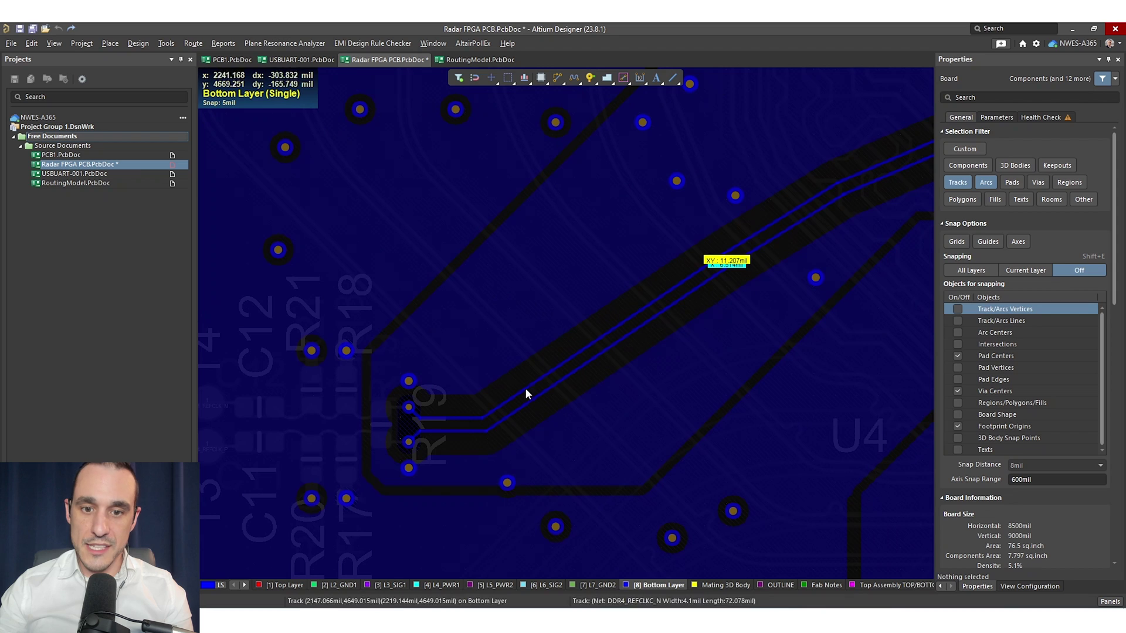
right_drag(780, 262, 557, 389)
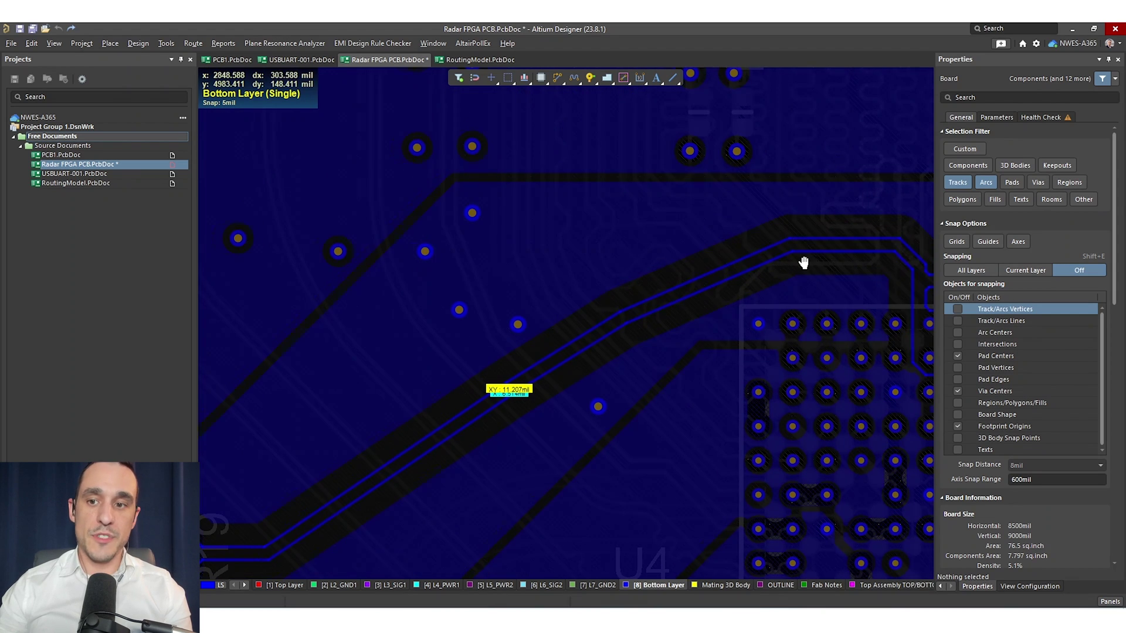
right_drag(804, 259, 669, 267)
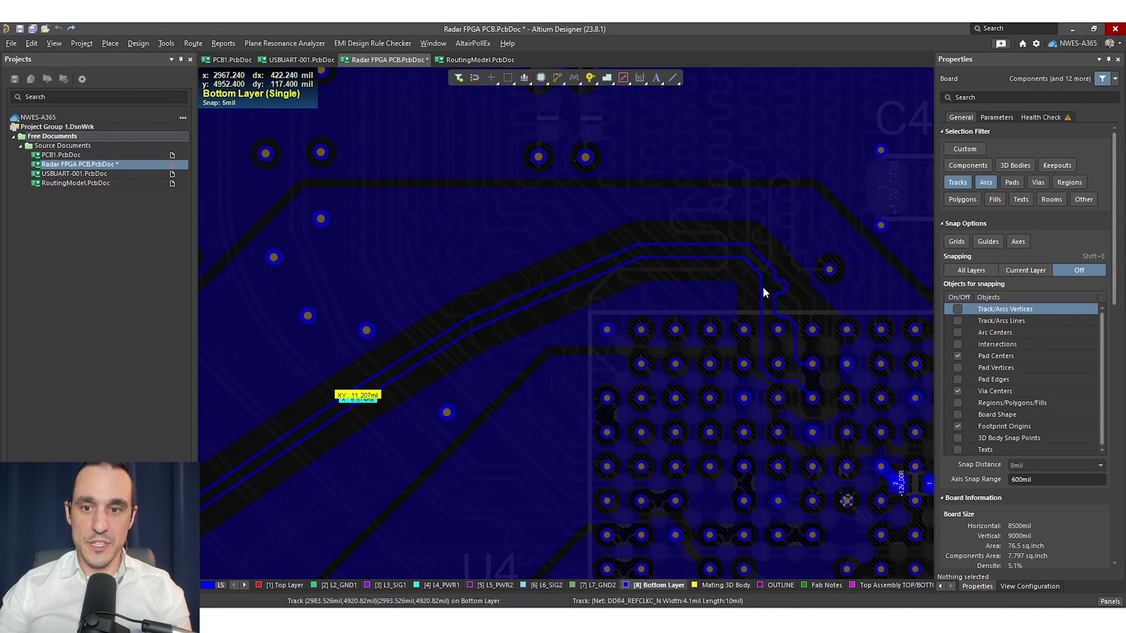
right_drag(427, 360, 565, 334)
right_drag(259, 502, 684, 446)
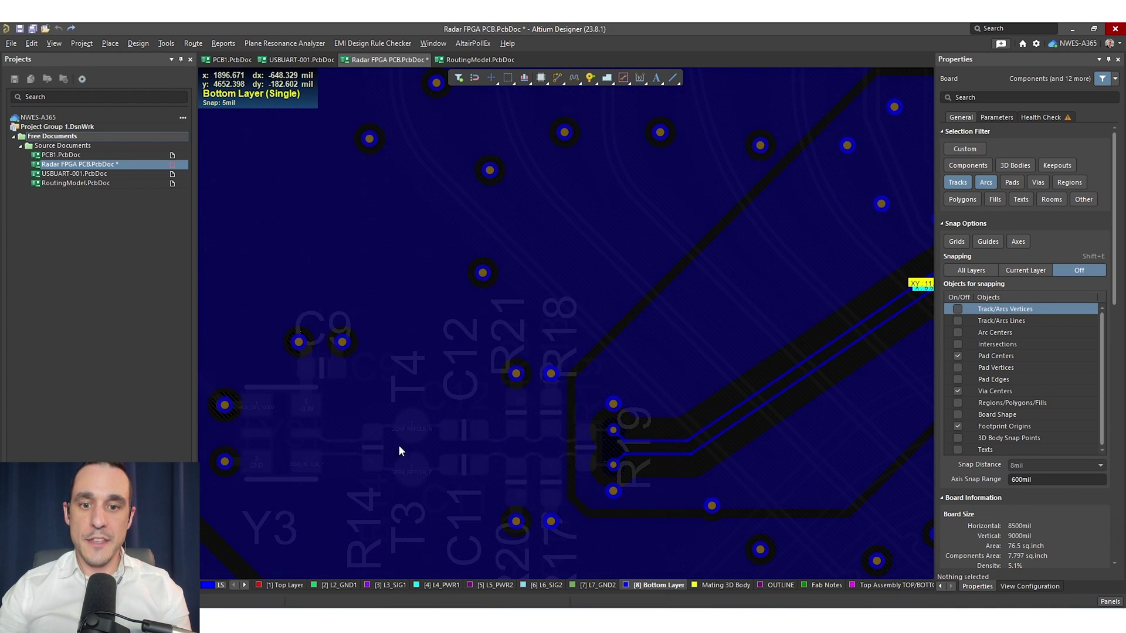
click(256, 587)
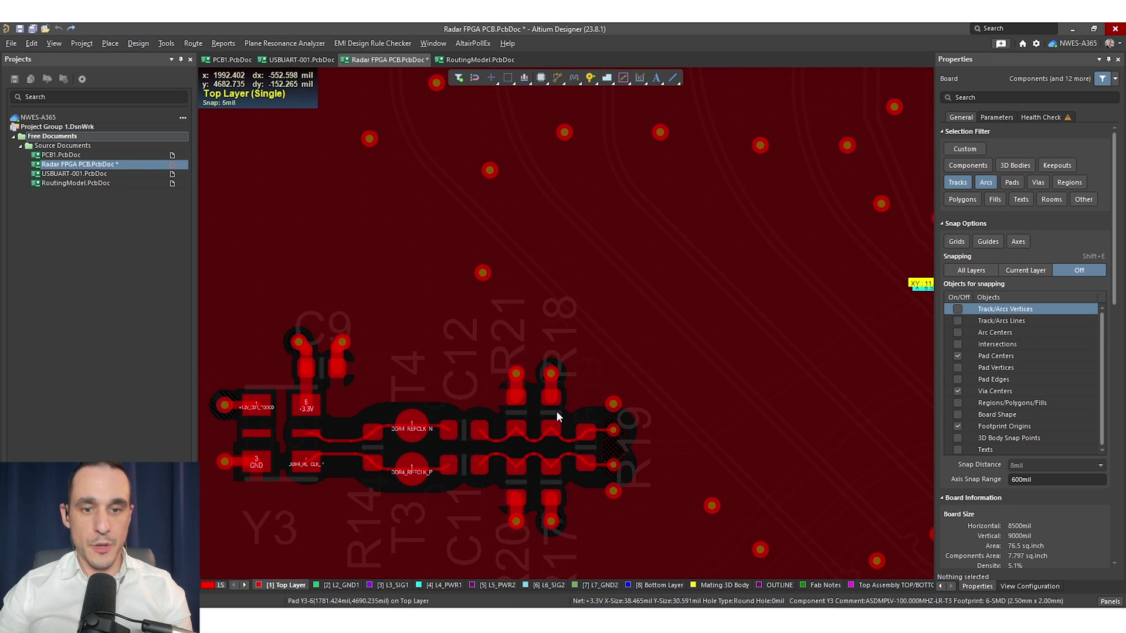
Return to Bottom Layer and examine the spacing of the DDR4_REFCLKC_N and DDR4_REFCLKC_P tracks at the distance measurement
key(*)
shift+scroll(775, 438, right, 5)
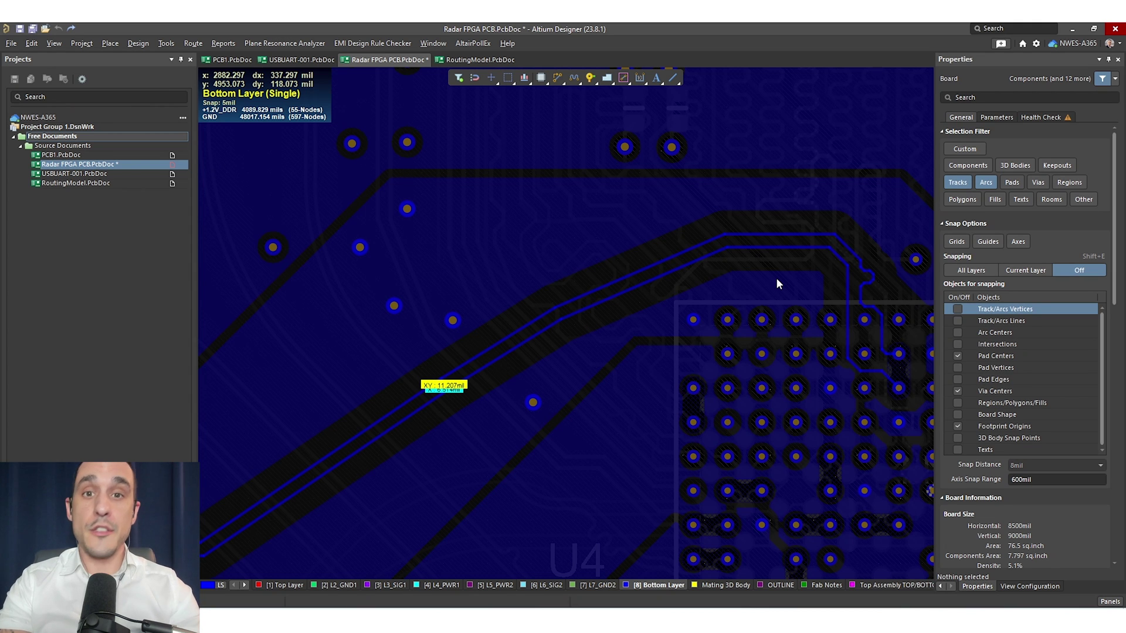
ctrl+scroll(465, 387, up, 2)
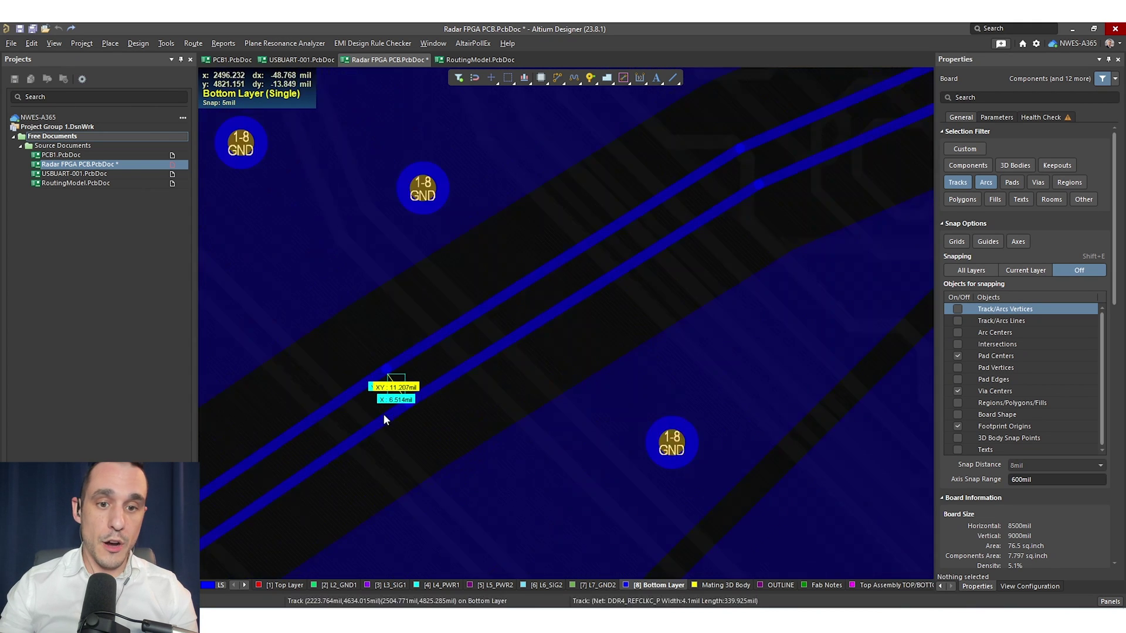
ctrl+scroll(387, 411, up, 5)
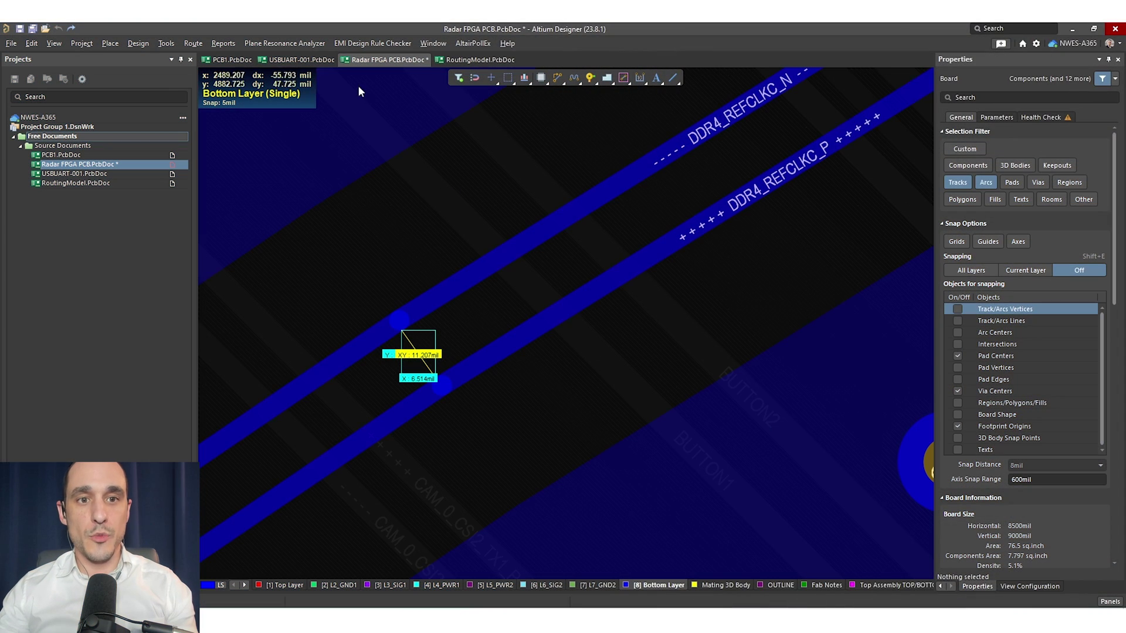
Switch to the USBUART-001 board and show the DATA_P and DATA_N pair running between J1 and U1
click(321, 66)
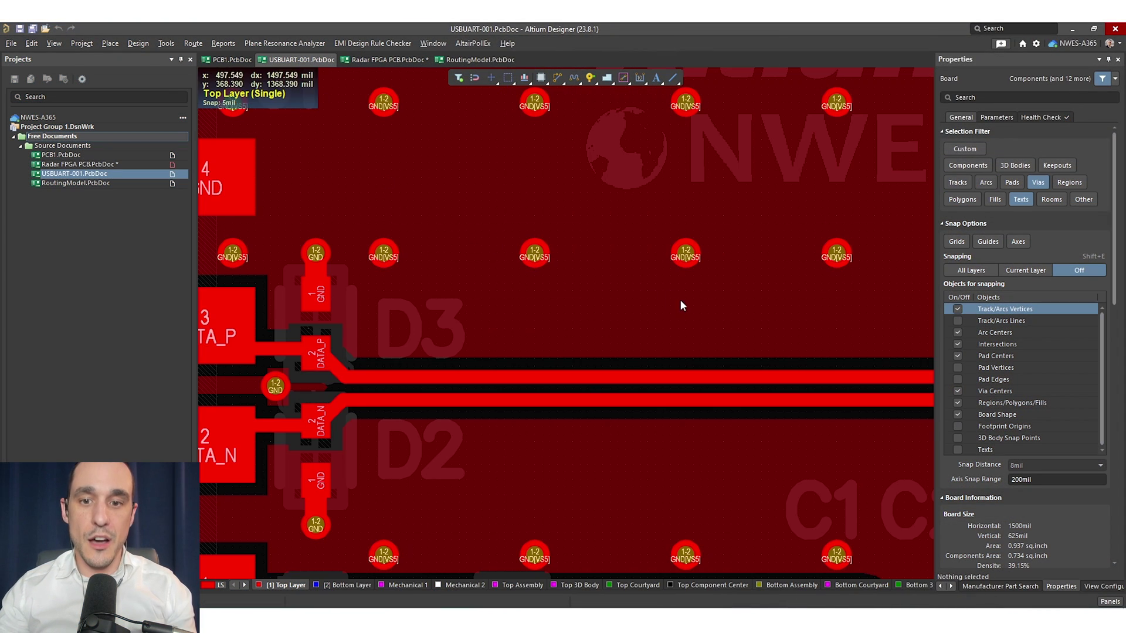
ctrl+scroll(536, 284, down, 4)
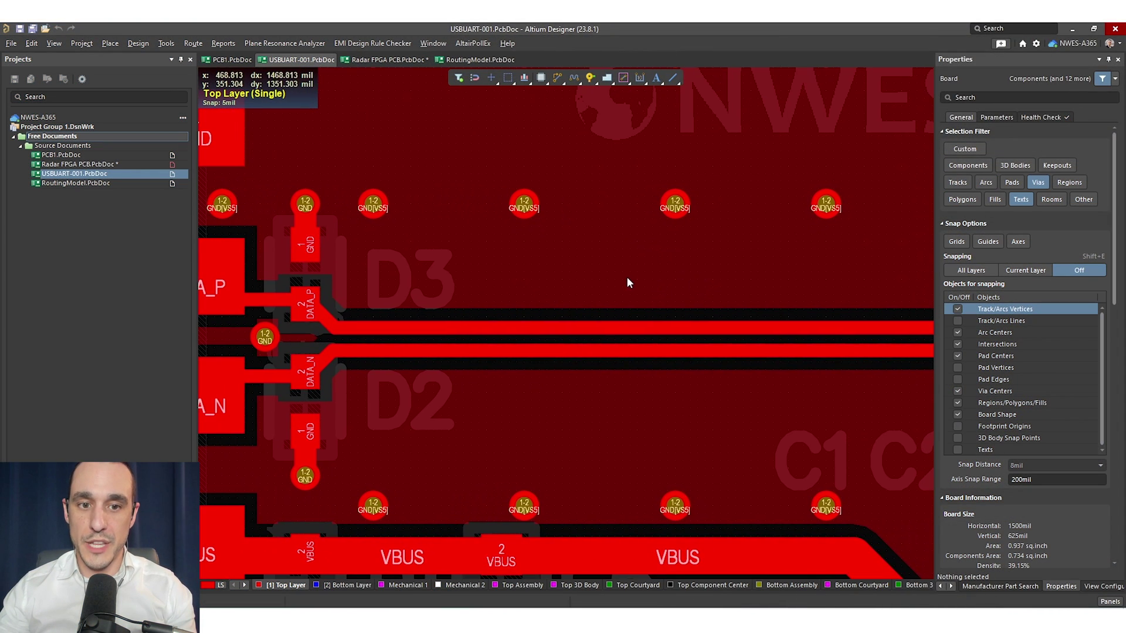
ctrl+scroll(625, 282, down, 3)
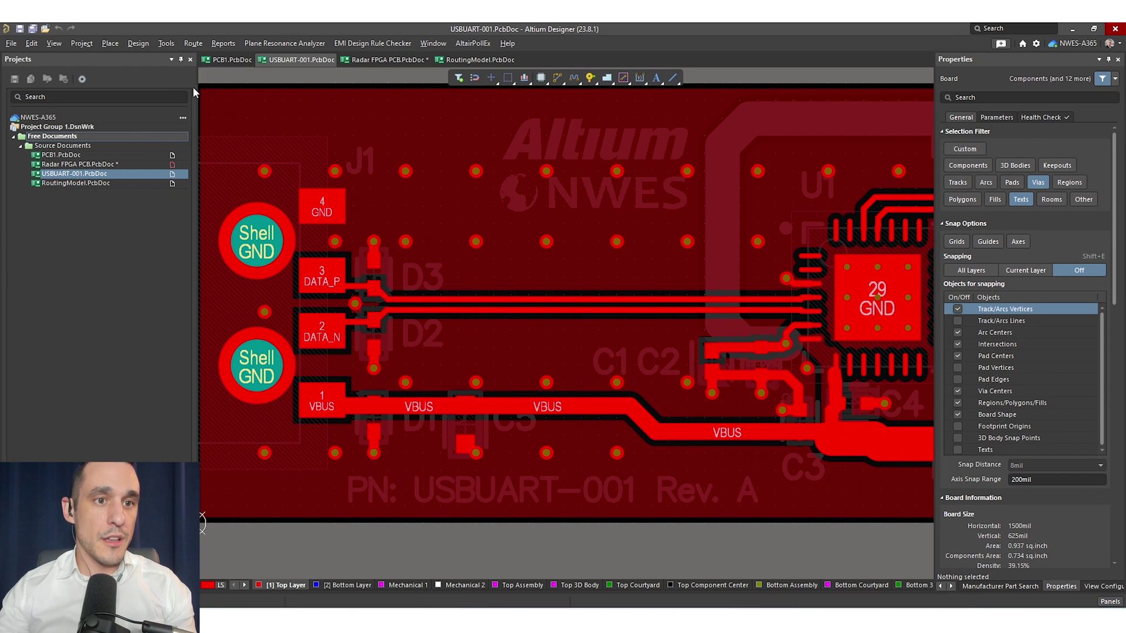
Open the USBUART-001 layer stack and inspect the Top Layer trace gap in the DC90 impedance profile
click(147, 44)
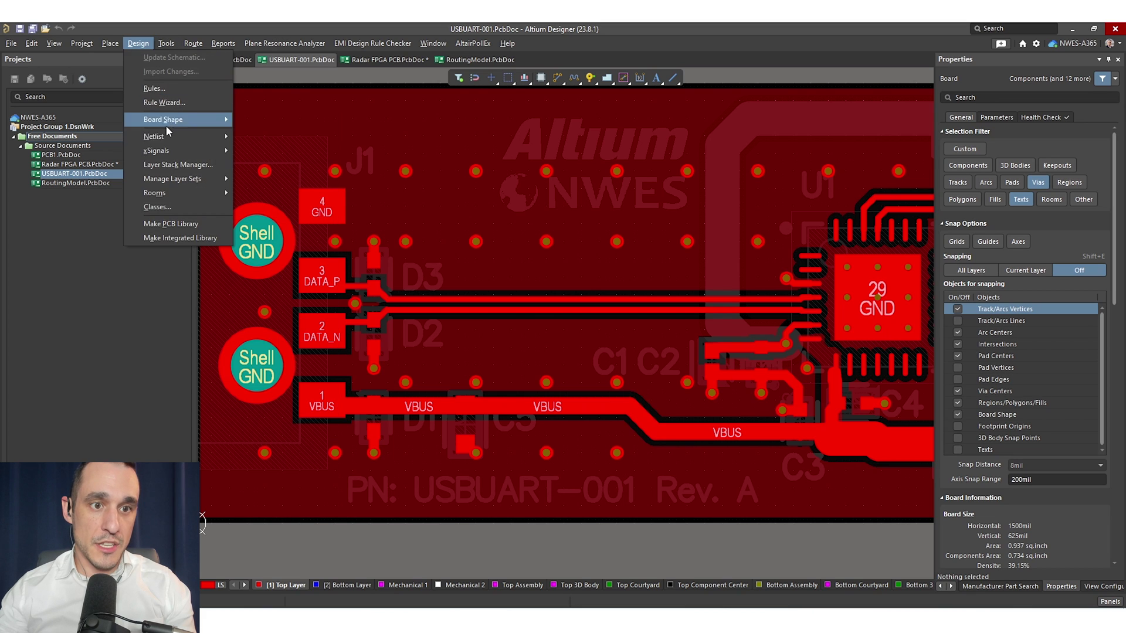
click(177, 165)
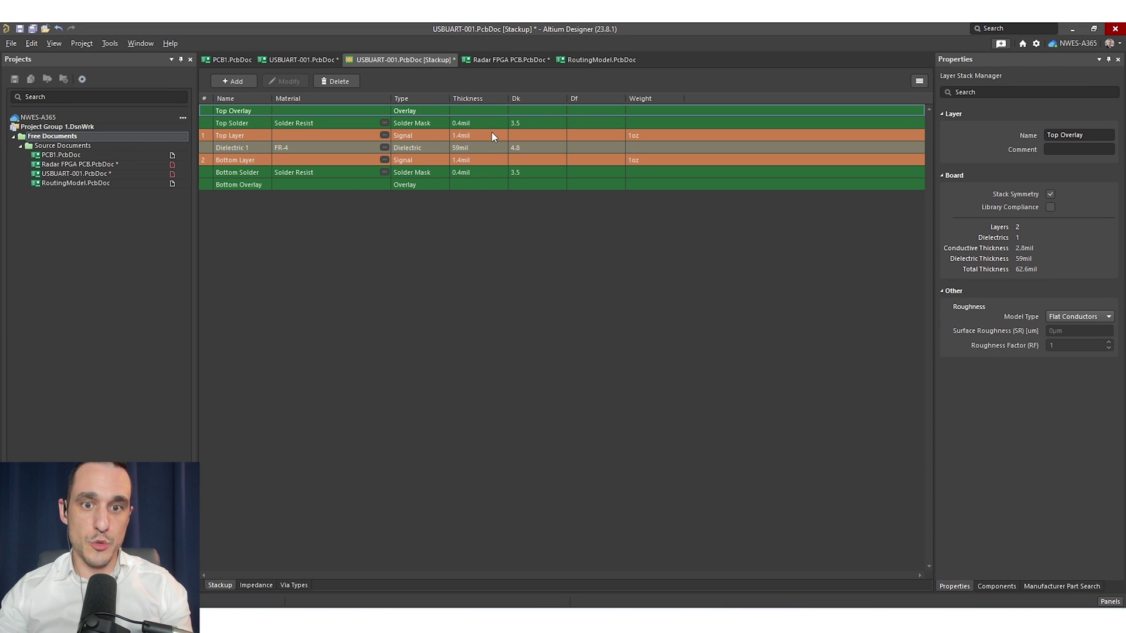
click(257, 585)
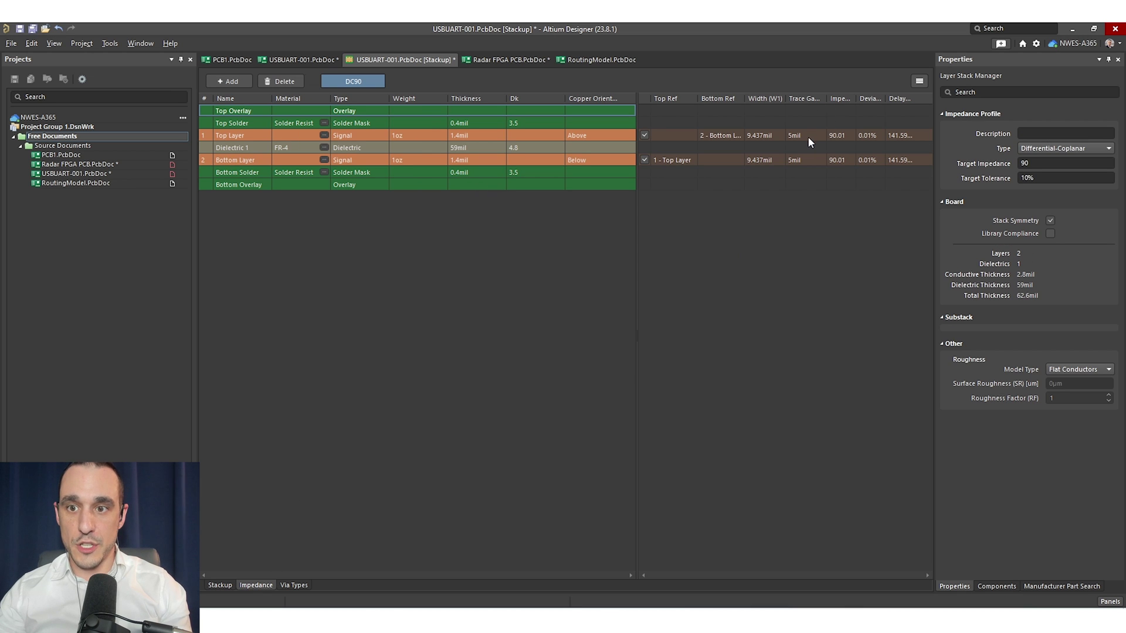
click(810, 135)
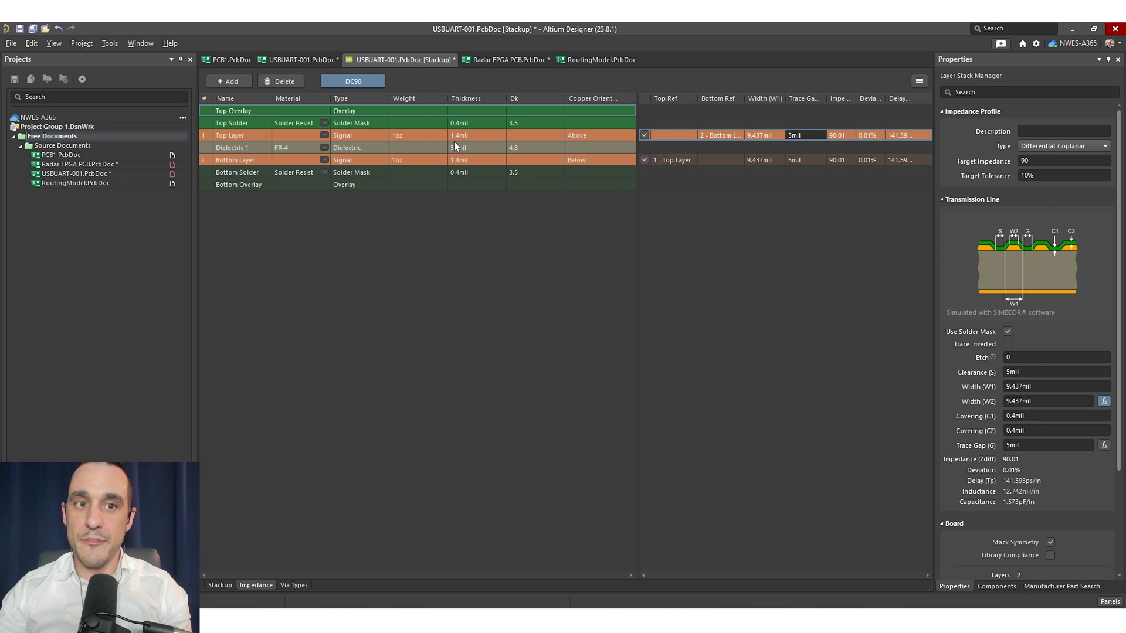
Examine the spacing between the DATA_P and DATA_N traces on the USBUART-001 board, and return to its stackup
click(302, 60)
ctrl+scroll(579, 315, up, 2)
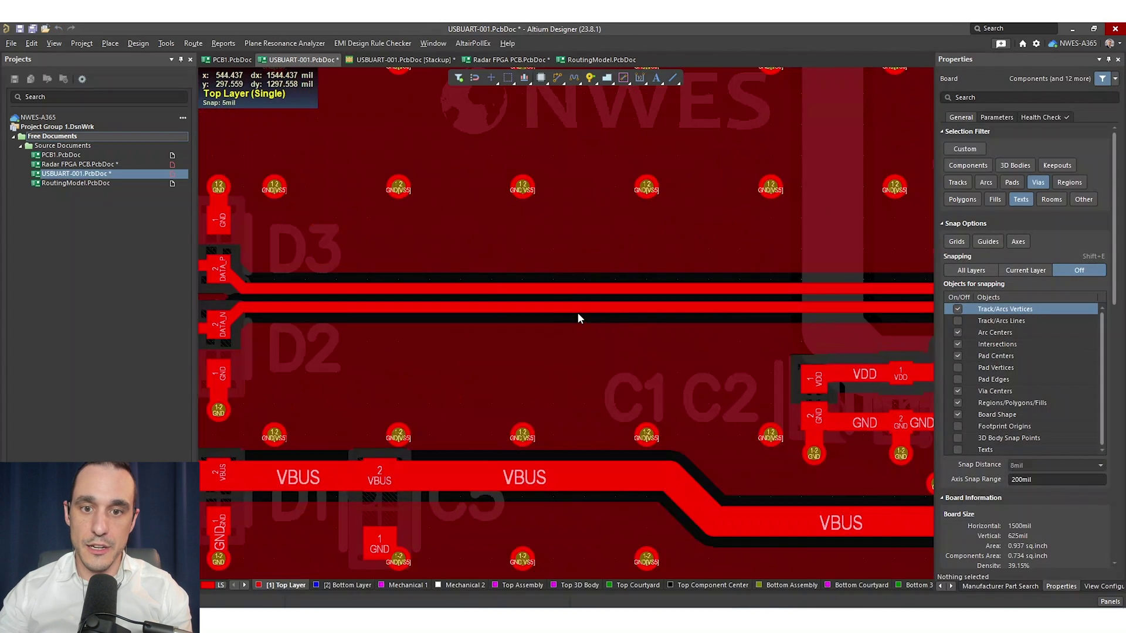
ctrl+scroll(577, 312, up, 3)
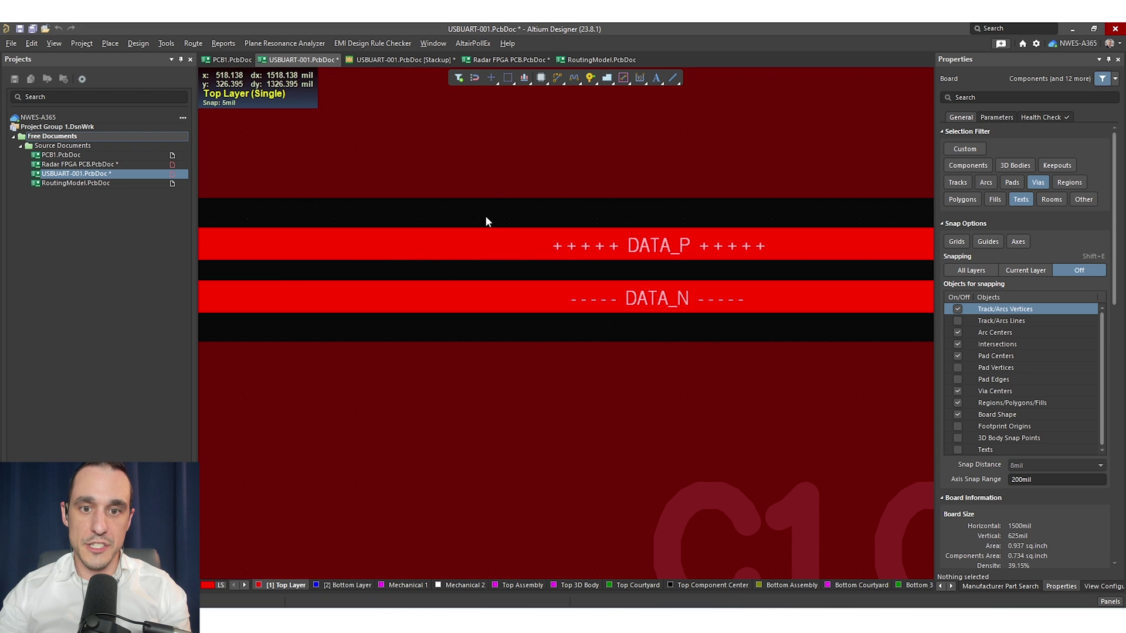
click(385, 61)
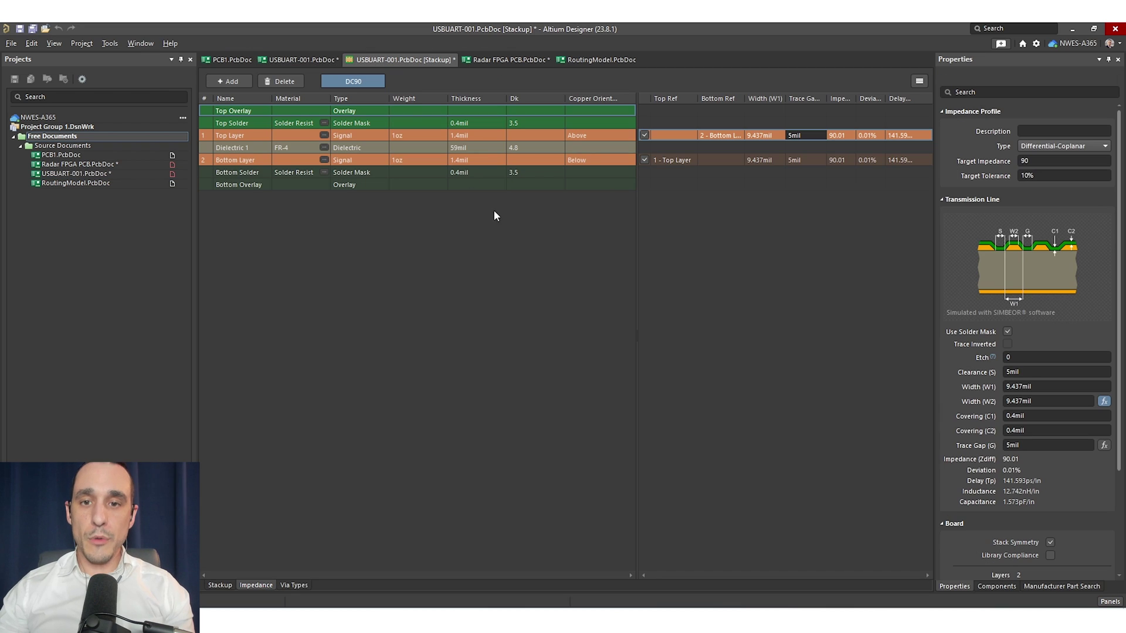
Add an impedance profile of type Differential with a target impedance of 90
click(230, 82)
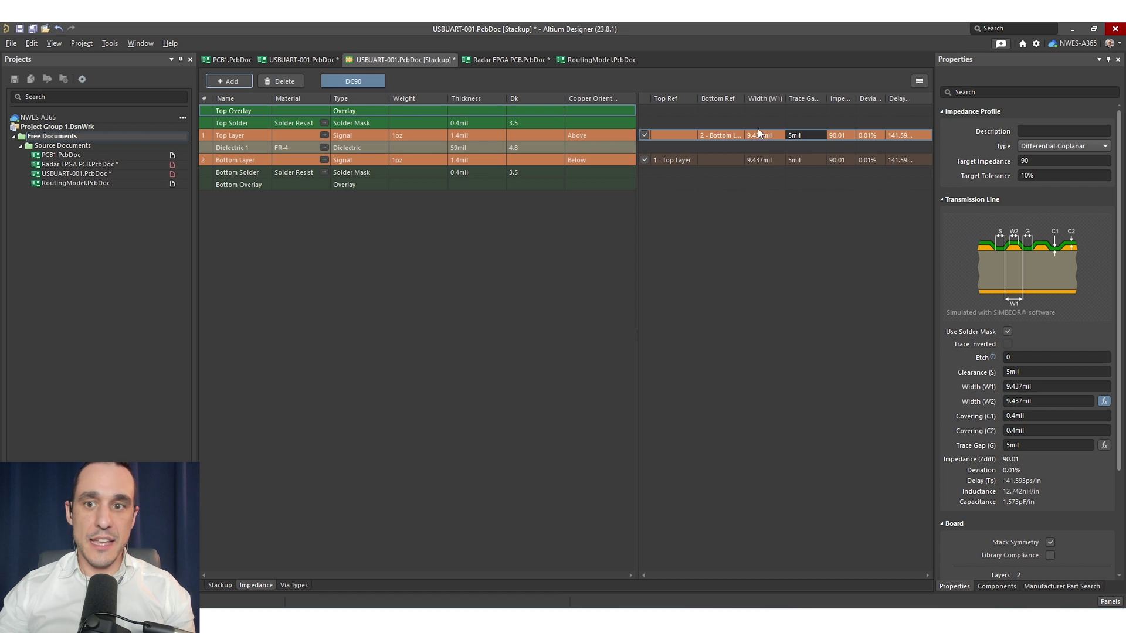
click(1061, 149)
click(1062, 166)
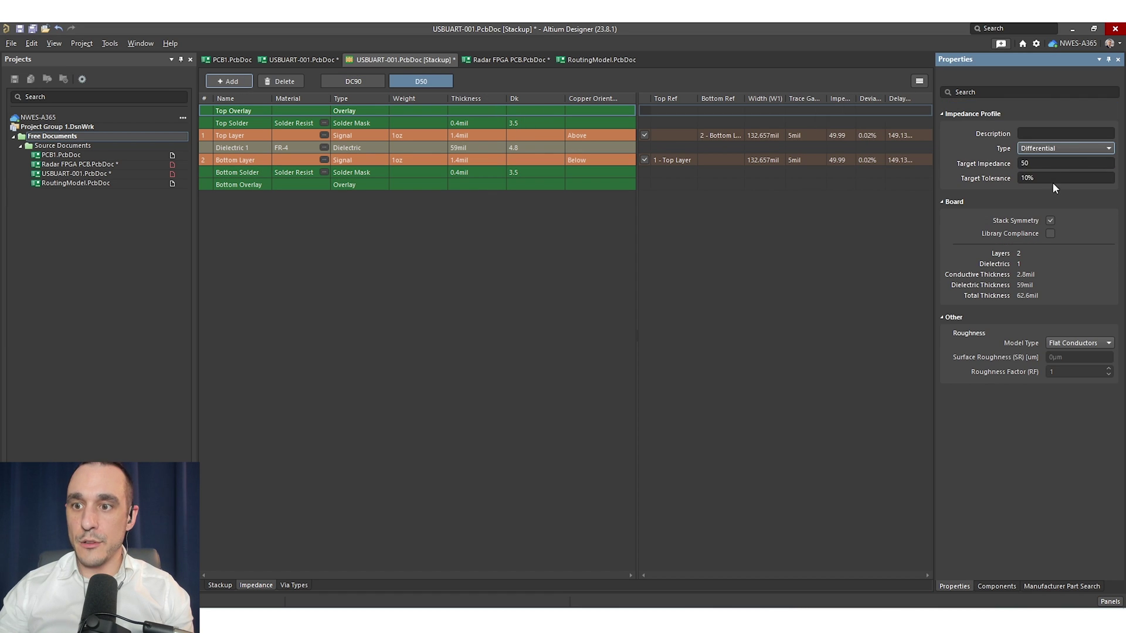
click(1055, 165)
key(BackSpace)
key(BackSpace)
text(90)
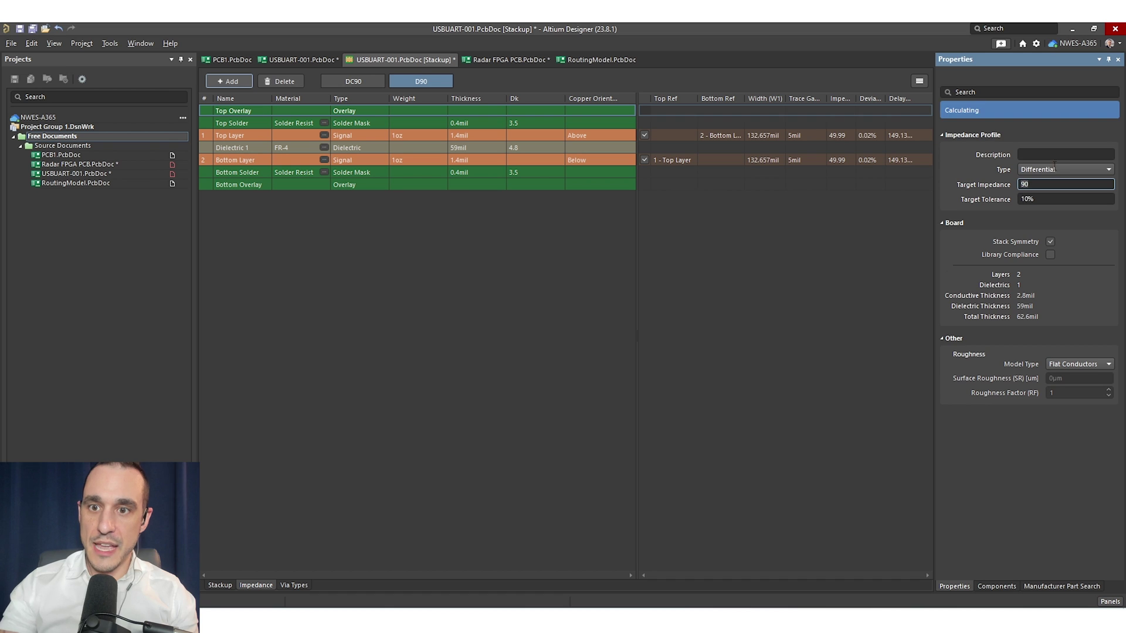
click(800, 237)
Check the Top Layer trace width and trace gap calculated for the 90 ohm differential profile
double_click(796, 136)
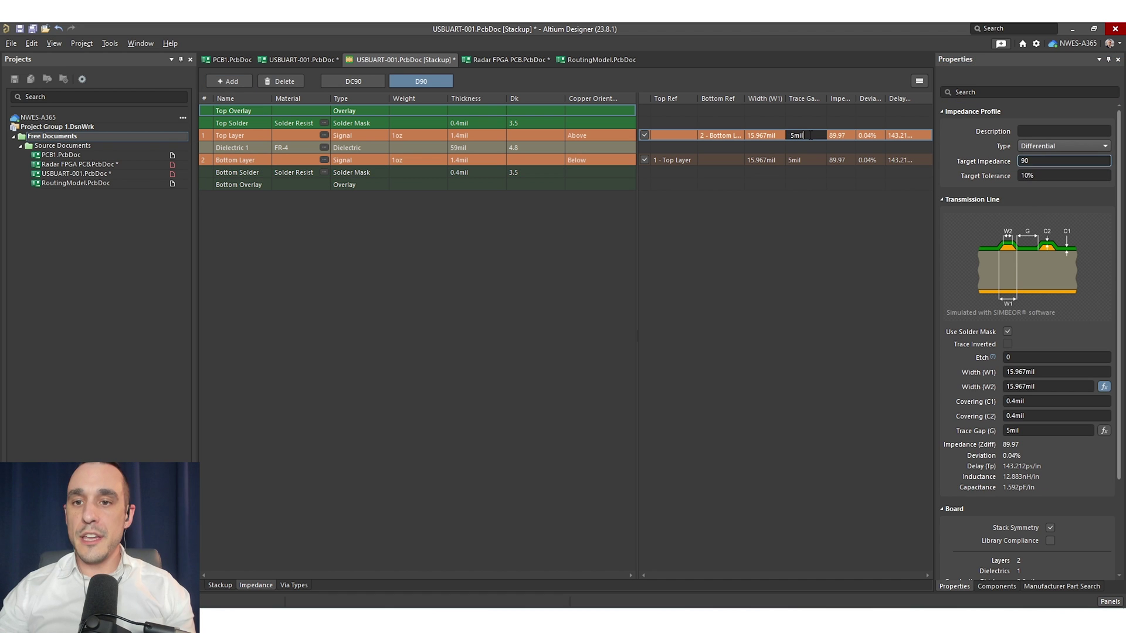
click(765, 136)
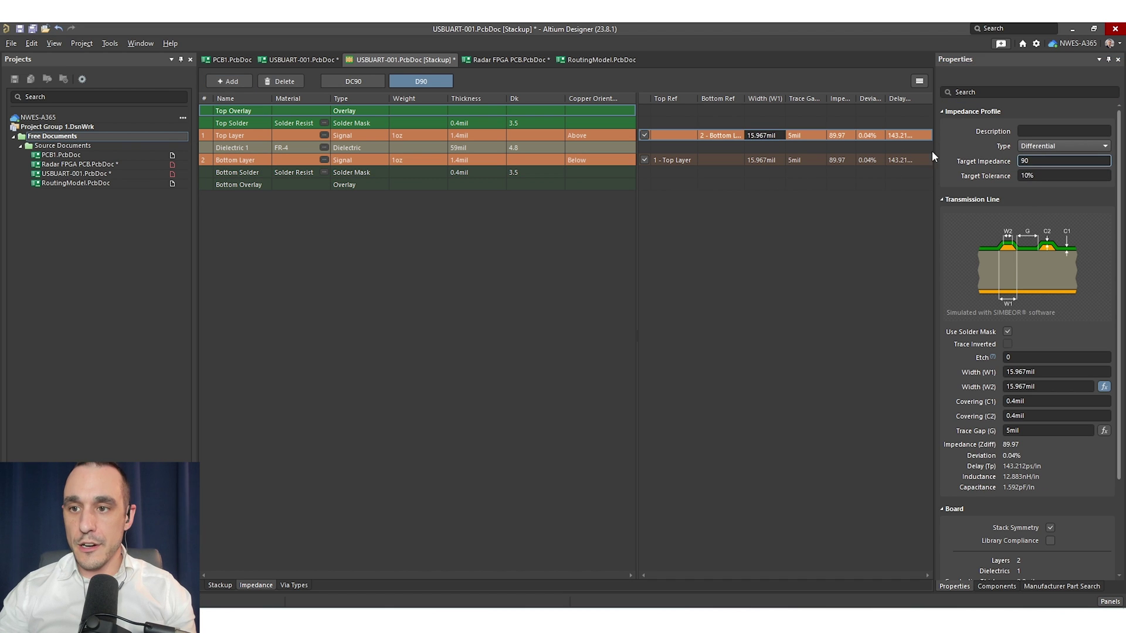
click(807, 137)
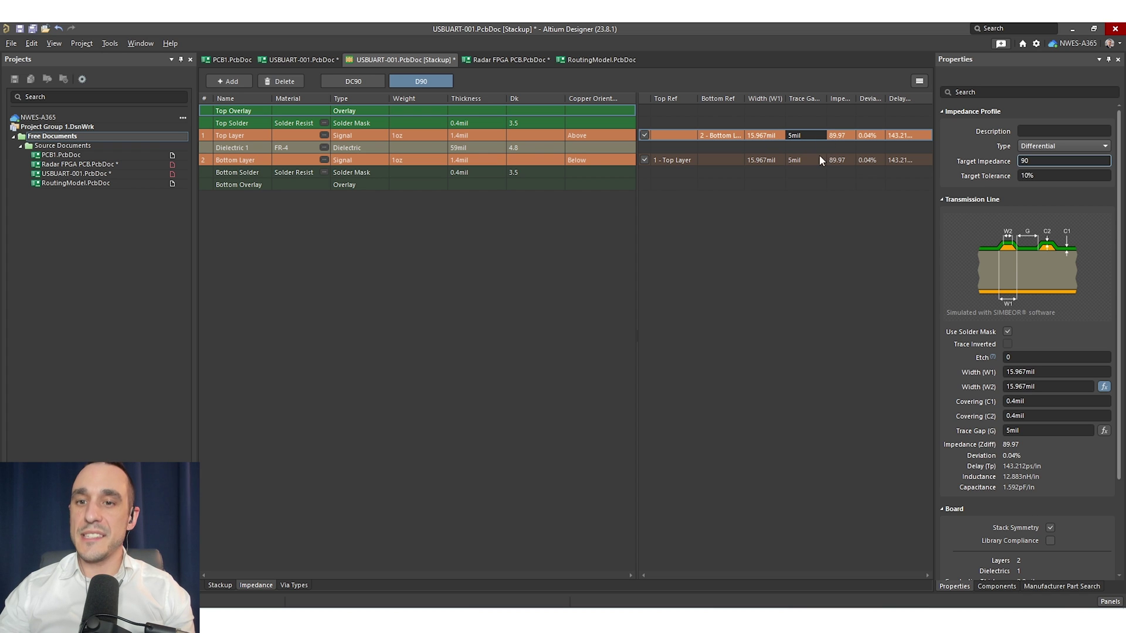
click(1044, 161)
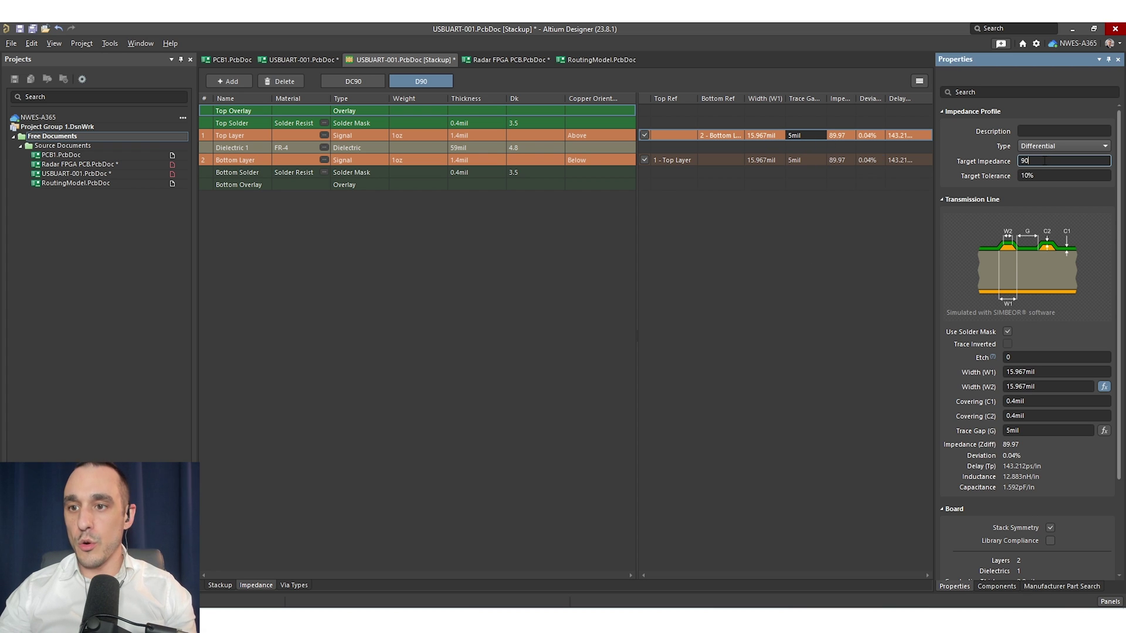
click(803, 242)
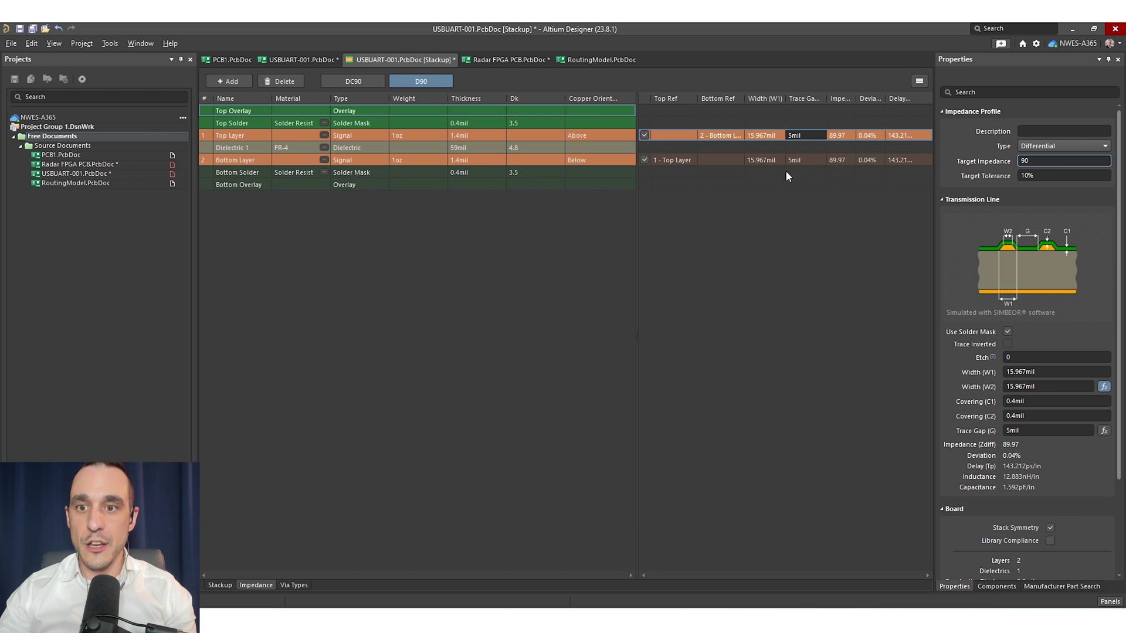
Set the Top Layer trace gap in the D90 profile to 20 mil and check the recalculated width and impedance
click(819, 135)
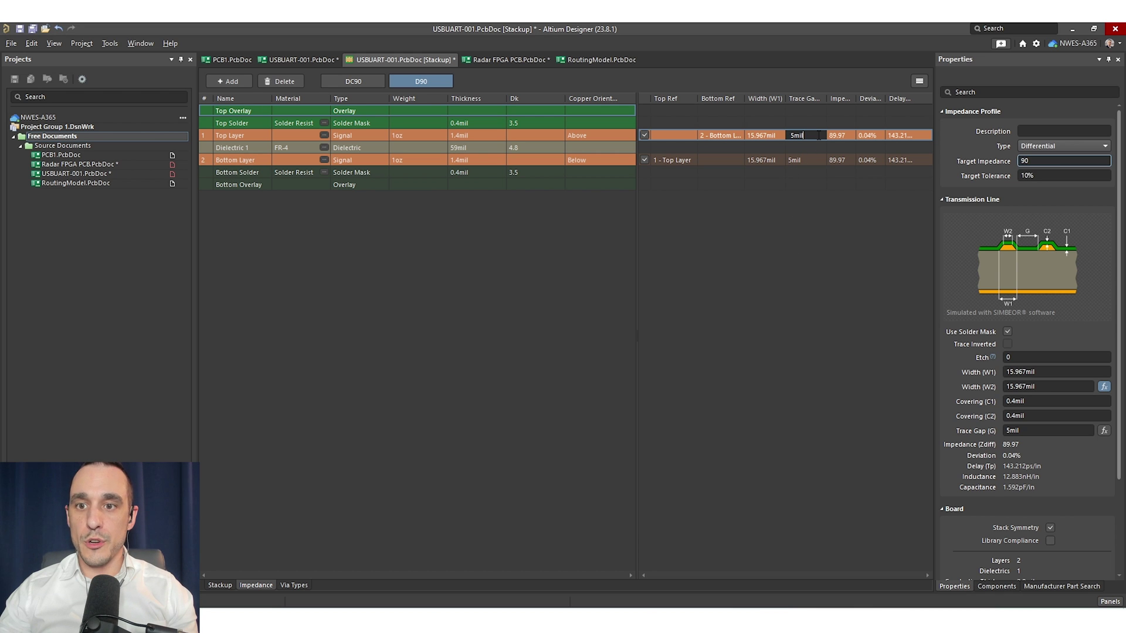
drag(818, 135, 792, 139)
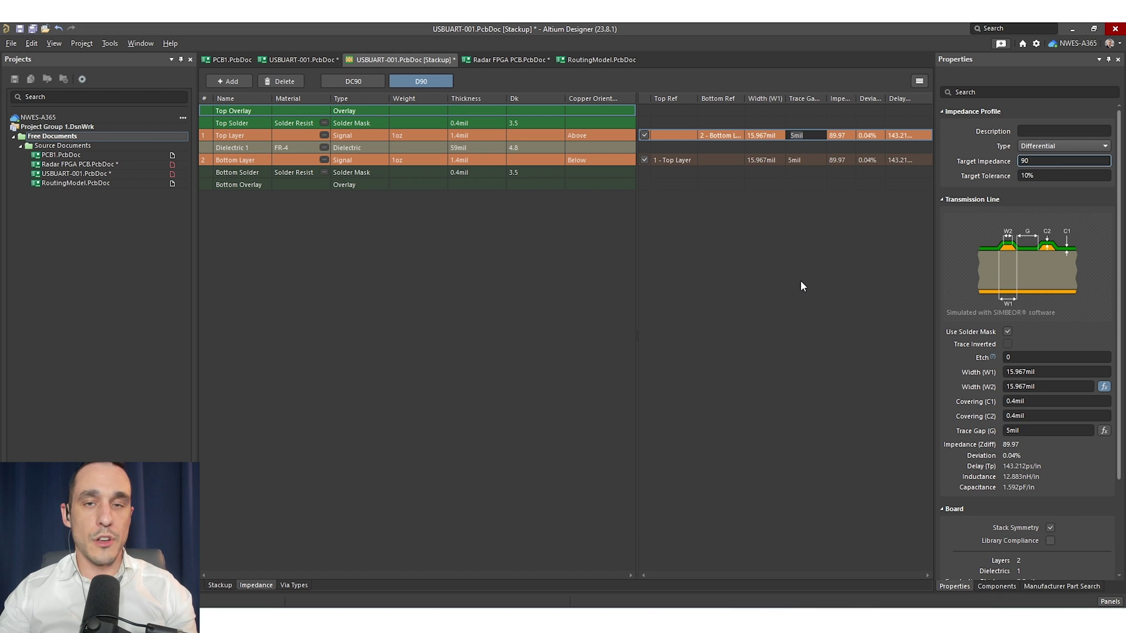
text(20mil)
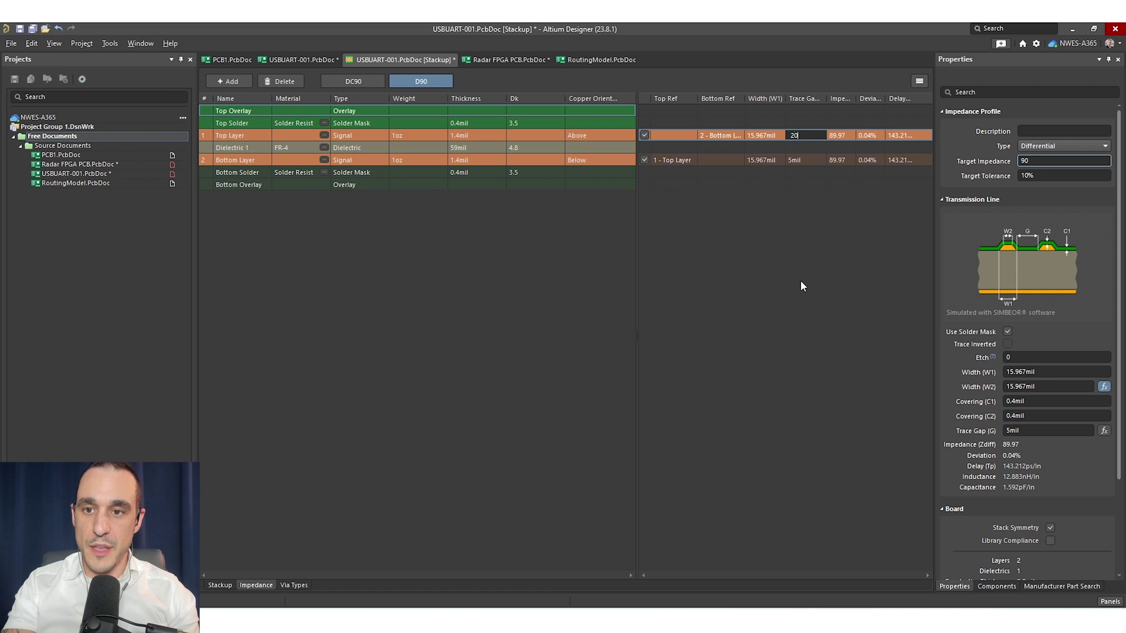
key(Return)
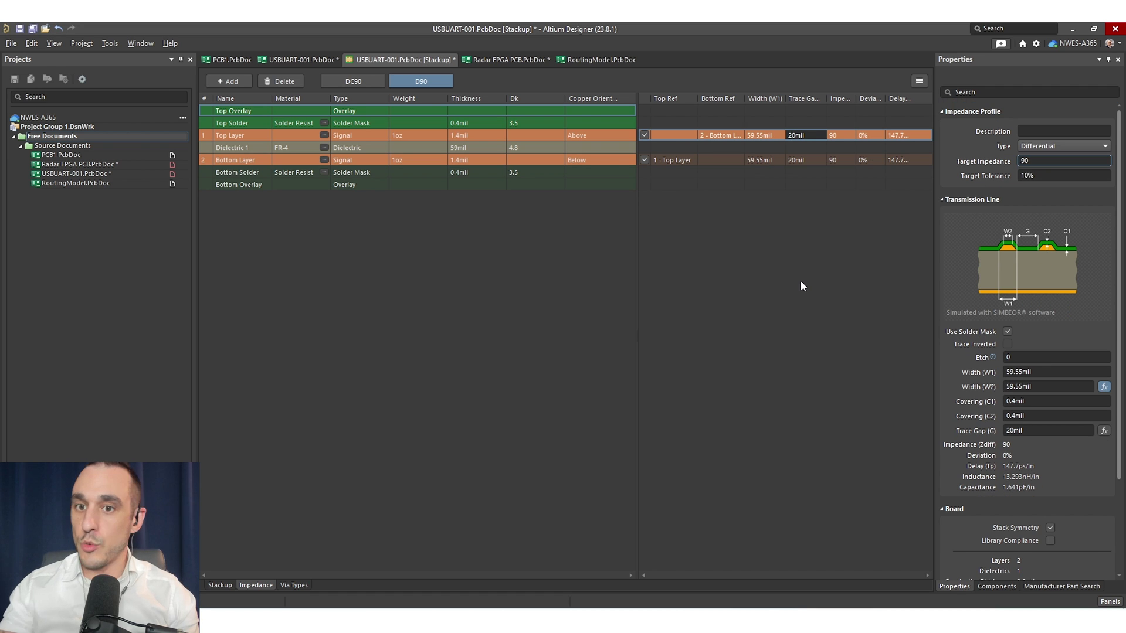
click(775, 136)
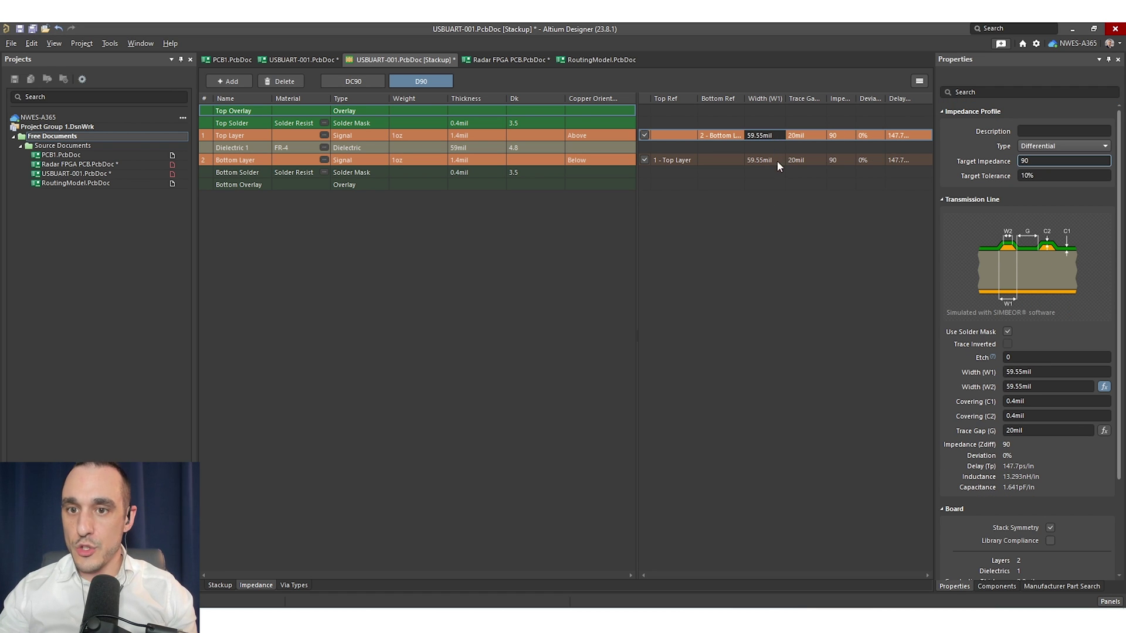
click(843, 136)
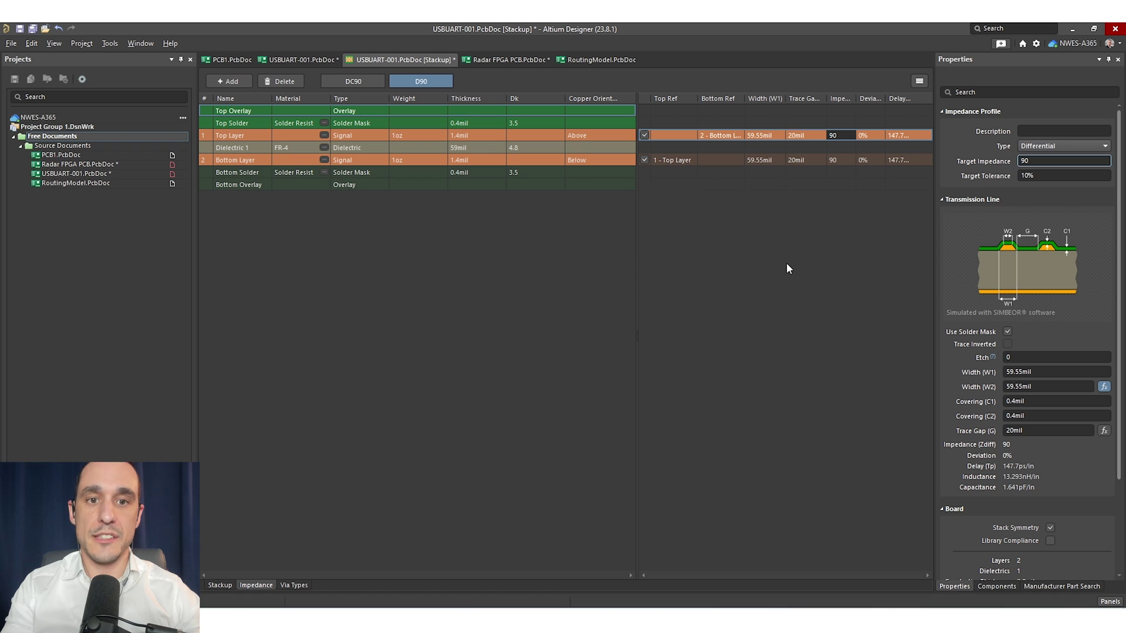
Insert a signal layer below Top Layer in the stackup
click(484, 150)
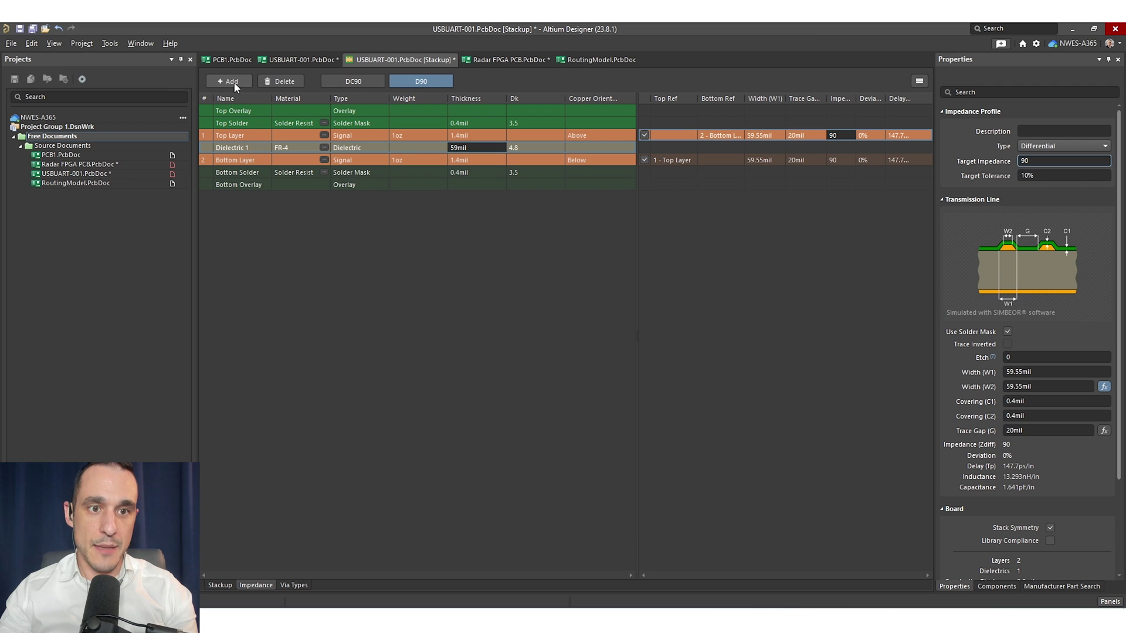
right_click(491, 138)
mouse_move(548, 161)
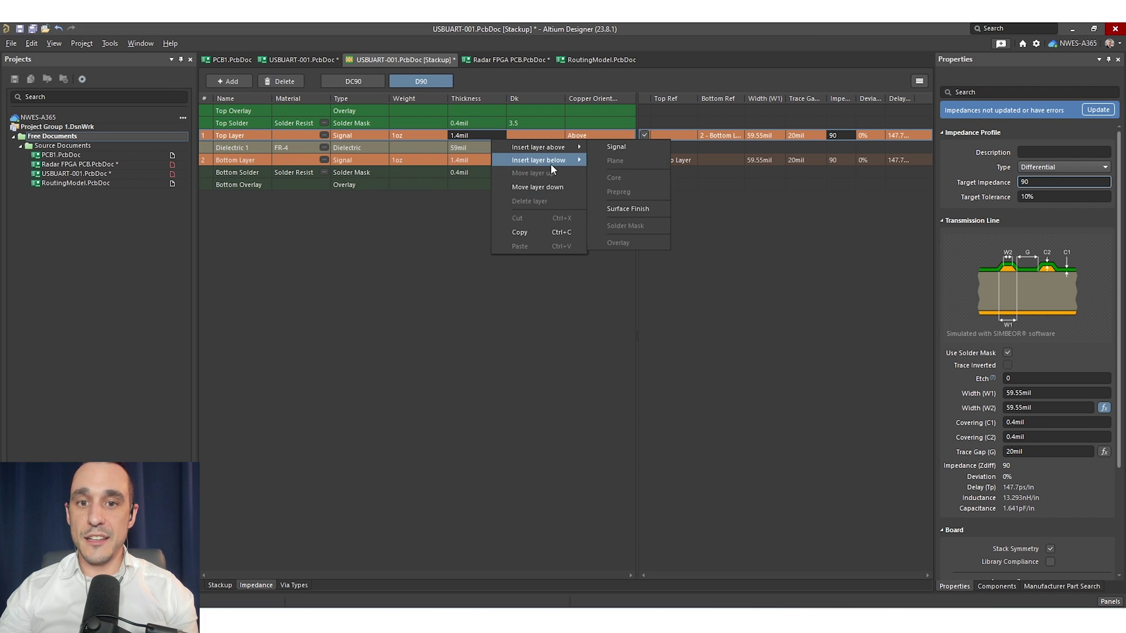
click(616, 146)
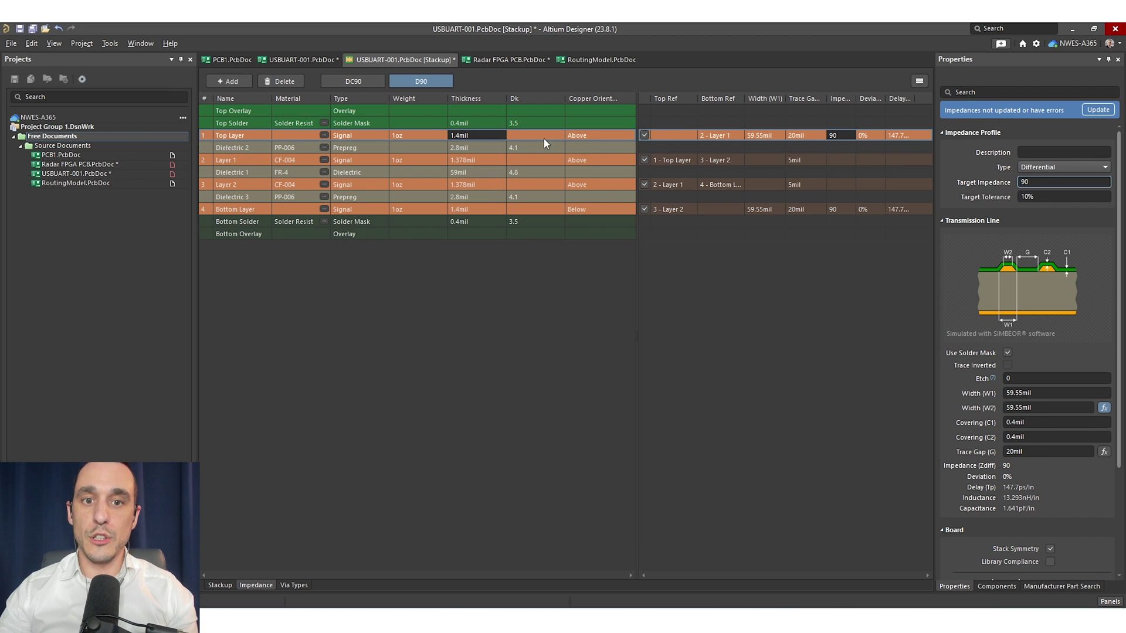
Set the Dielectric 2 prepreg thickness to 5 mil, update the impedances, and check the Top Layer width and gap
click(481, 148)
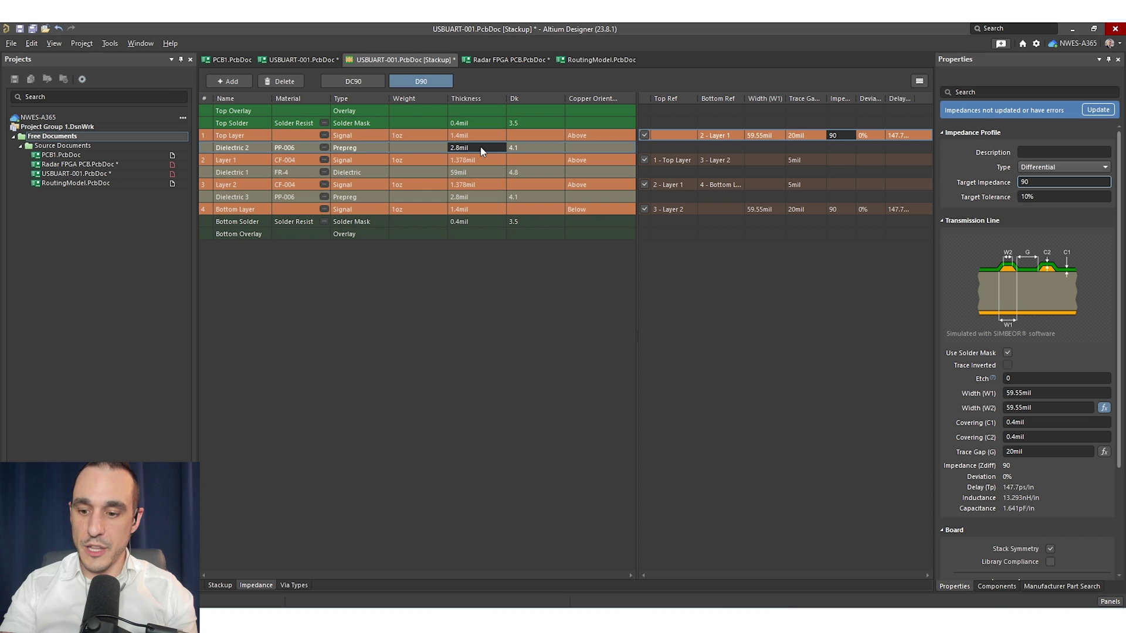
text(5)
key(Return)
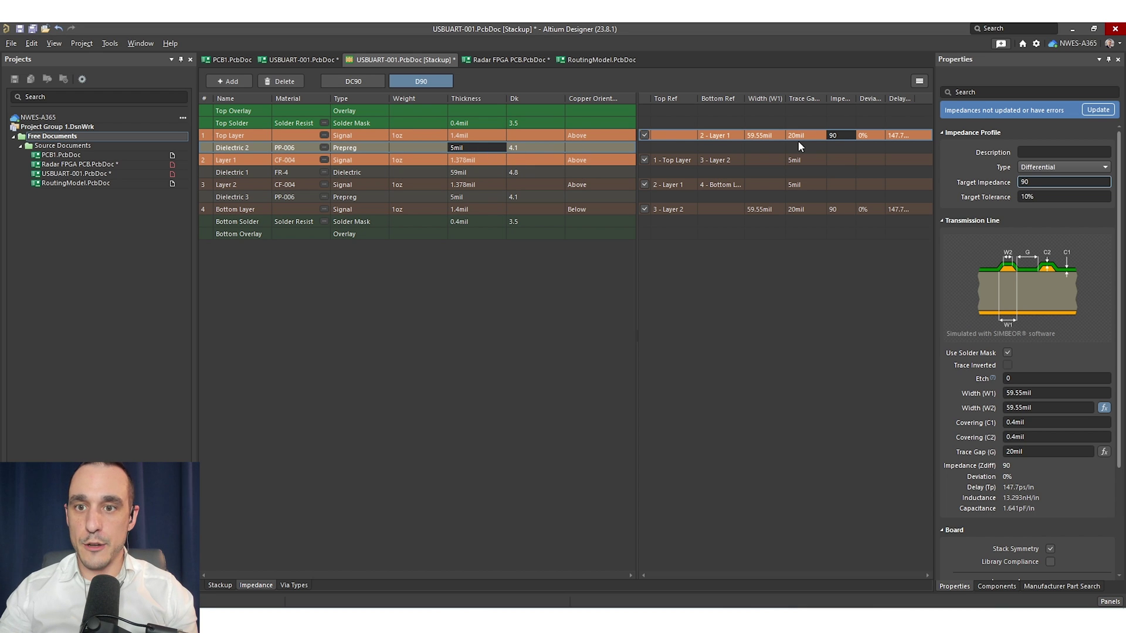
click(1098, 110)
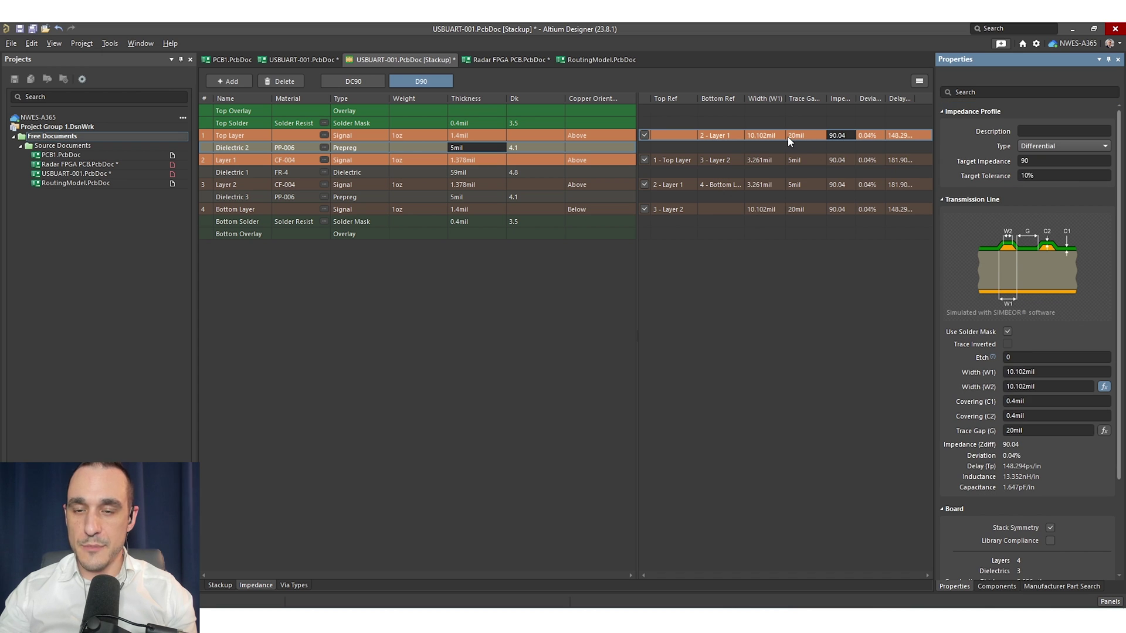
click(812, 135)
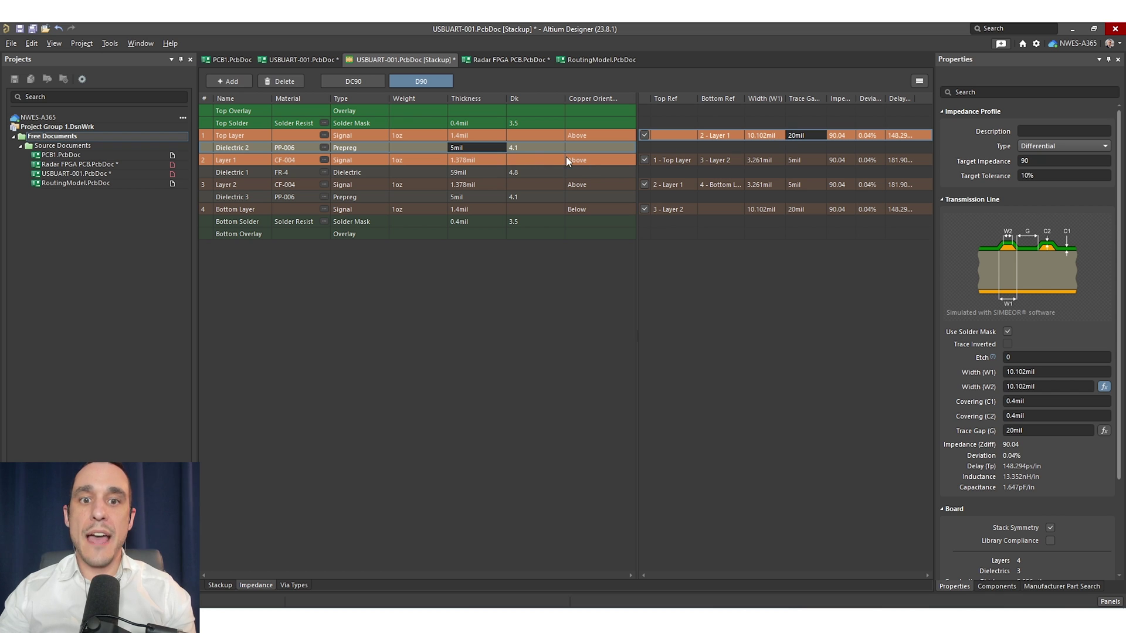
click(769, 136)
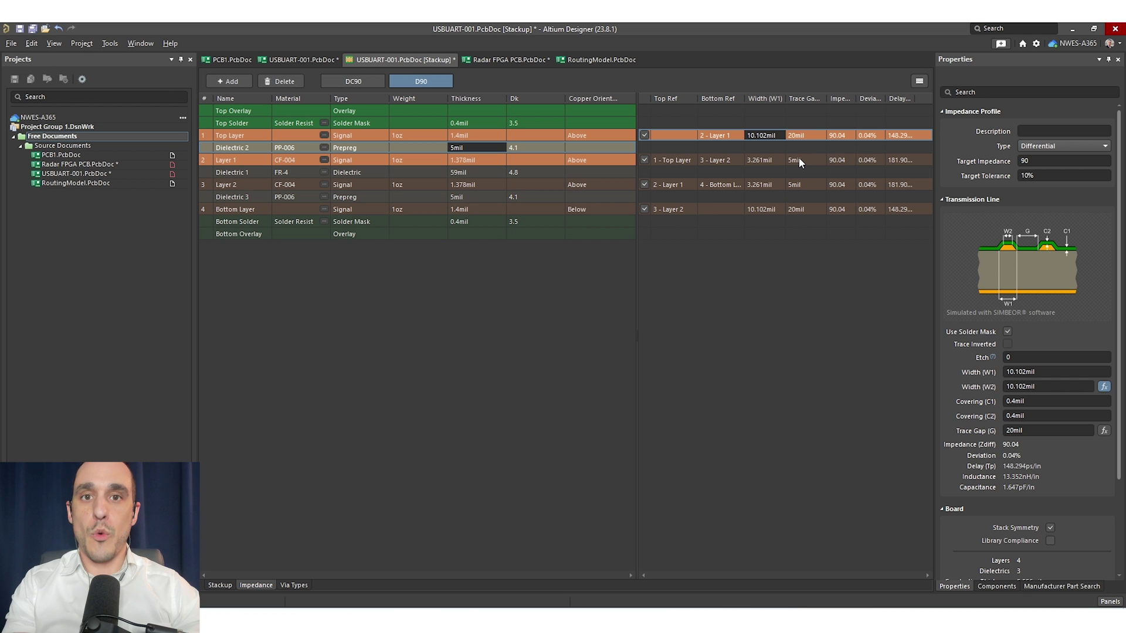
Return to the USBUART-001 board layout and examine the DATA_P and DATA_N pair between the USB connector and U1
click(306, 59)
mouse_move(565, 291)
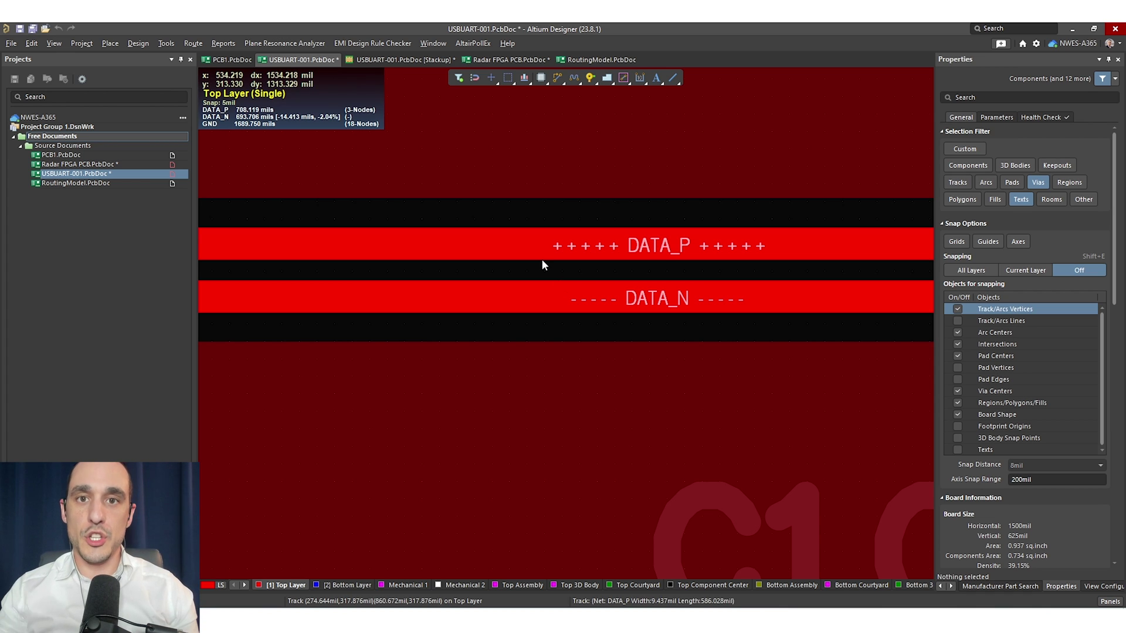
ctrl+scroll(637, 276, down, 8)
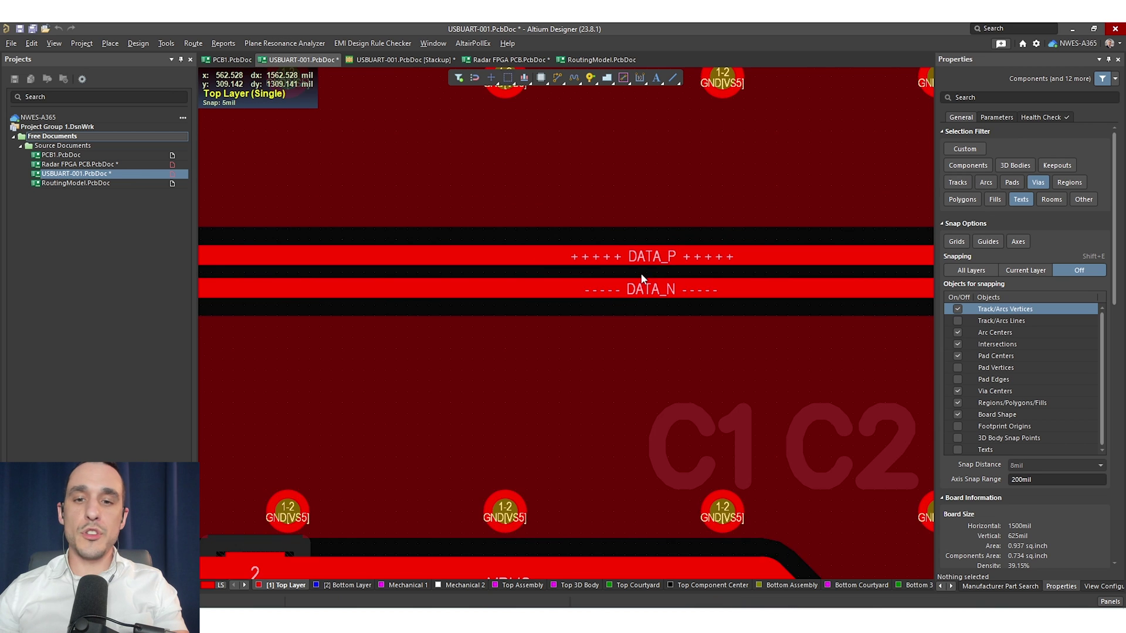
ctrl+scroll(655, 306, down, 5)
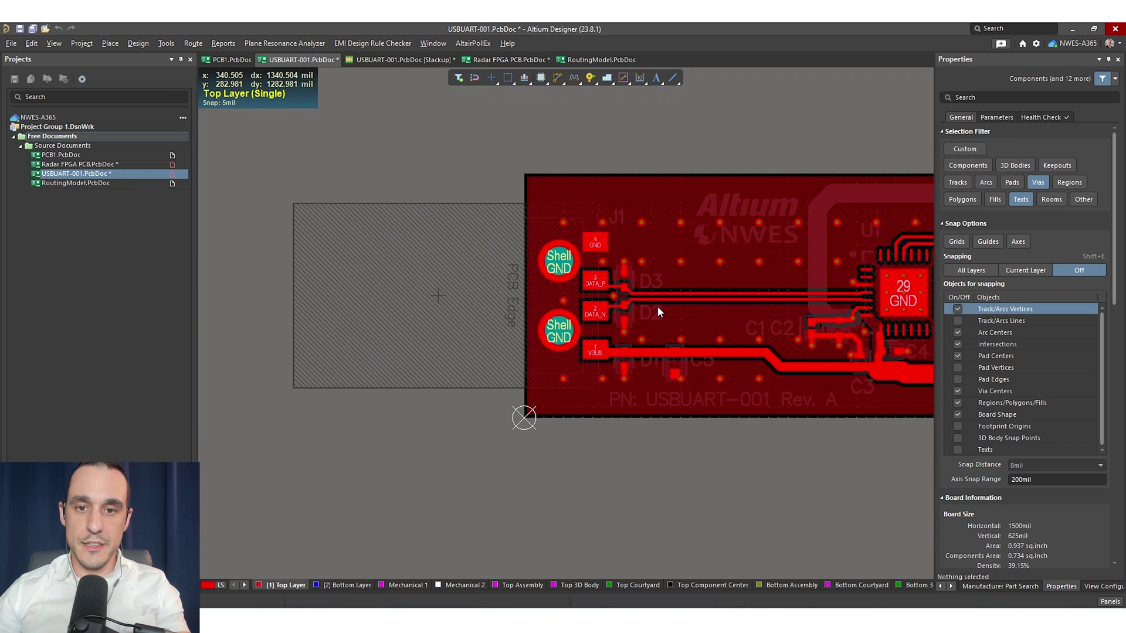
Show the USBUART-001 board in 3D and rotate it to inspect USB connector J1
key(3)
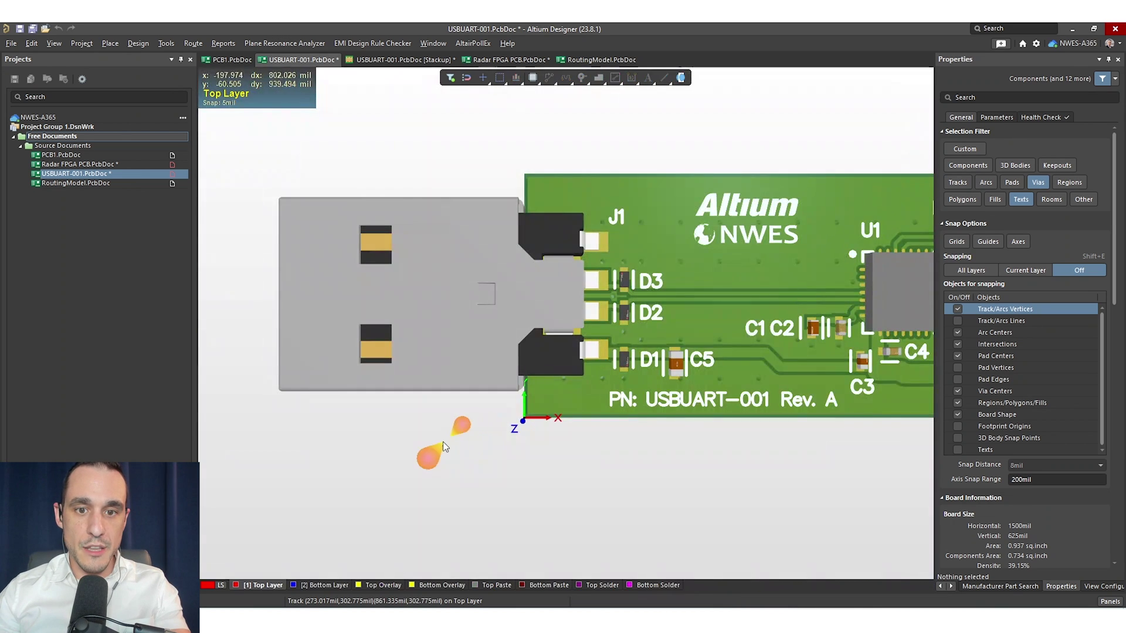
shift+right_drag(386, 335, 785, 316)
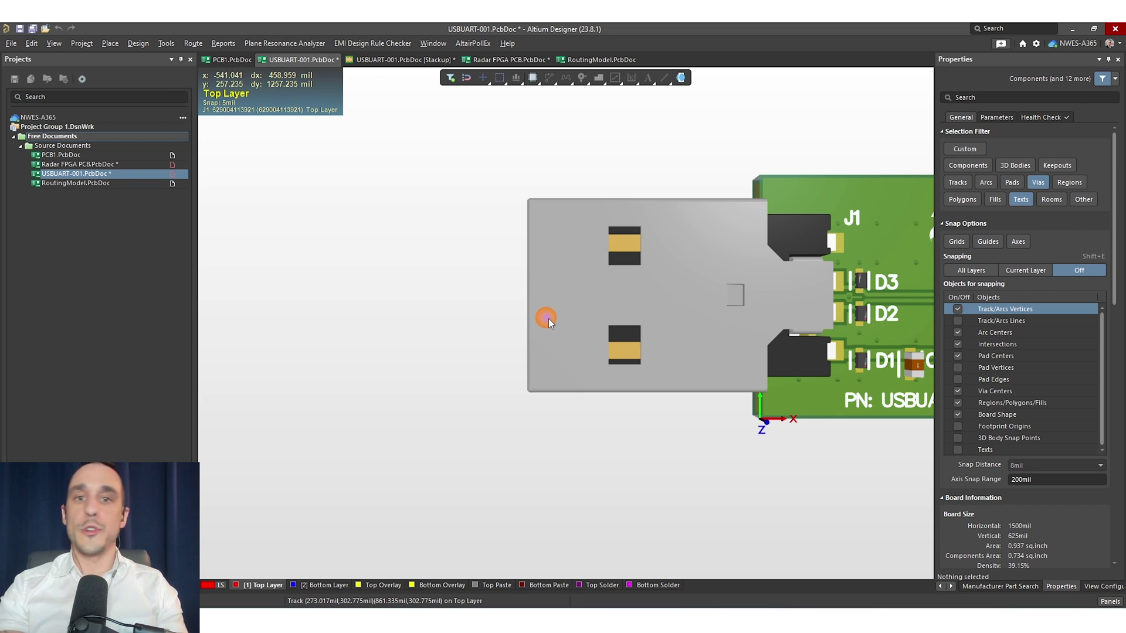
shift+right_drag(495, 312, 702, 312)
key(shift)
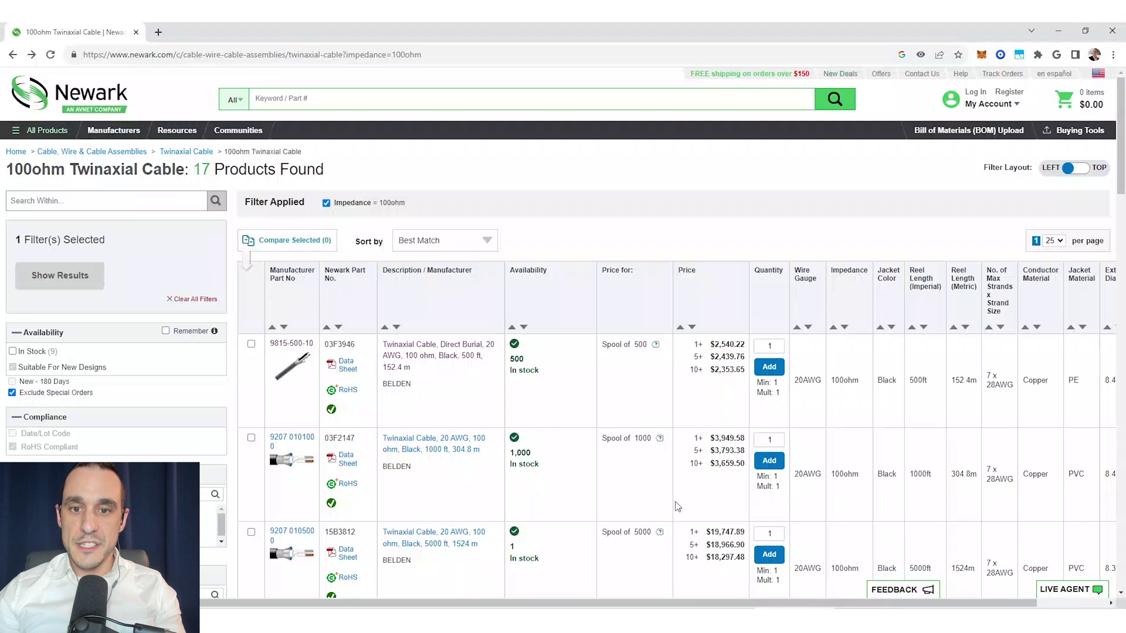
On the Newark website, open the Belden 9815-500-10 twinaxial cable page and check the cable's impedance in the product information
click(292, 375)
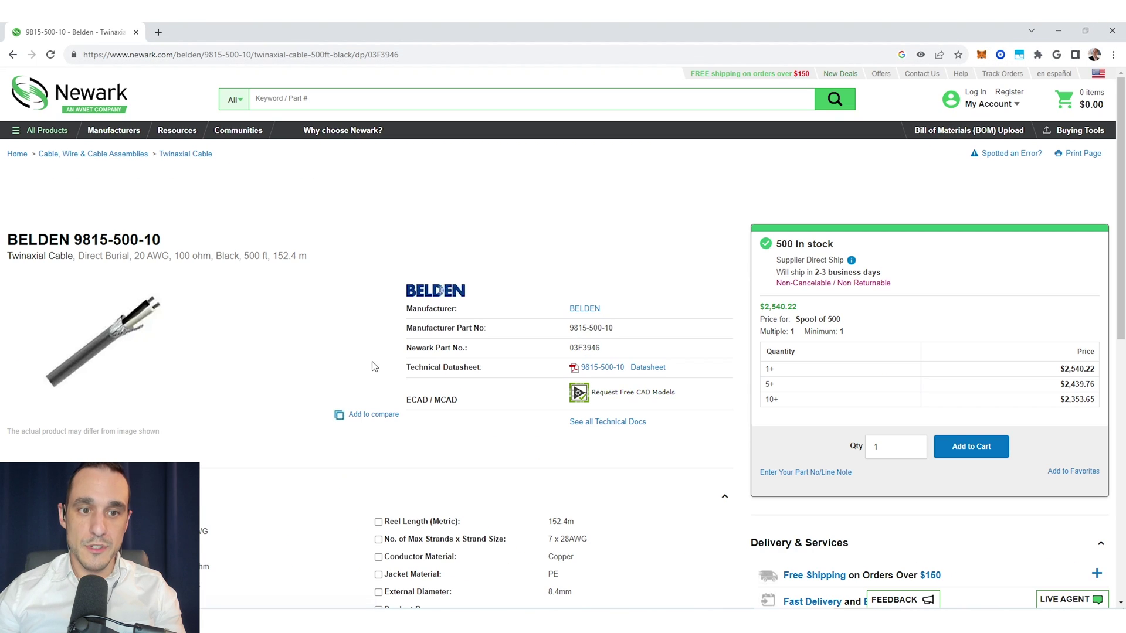
scroll(375, 336, down, 2)
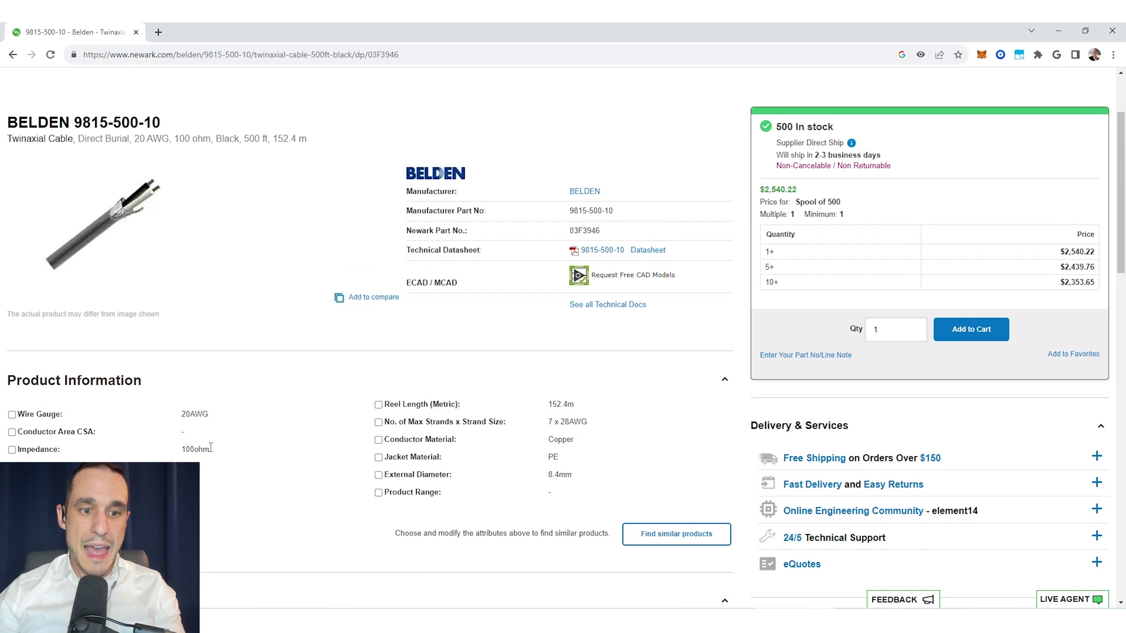
drag(218, 453, 179, 456)
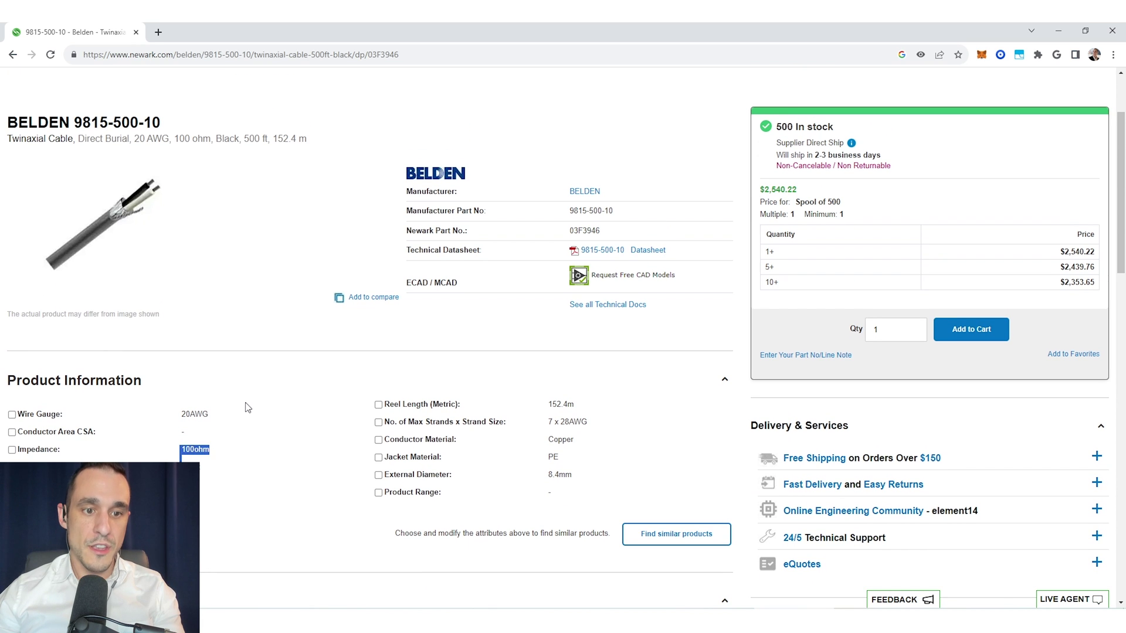
click(263, 396)
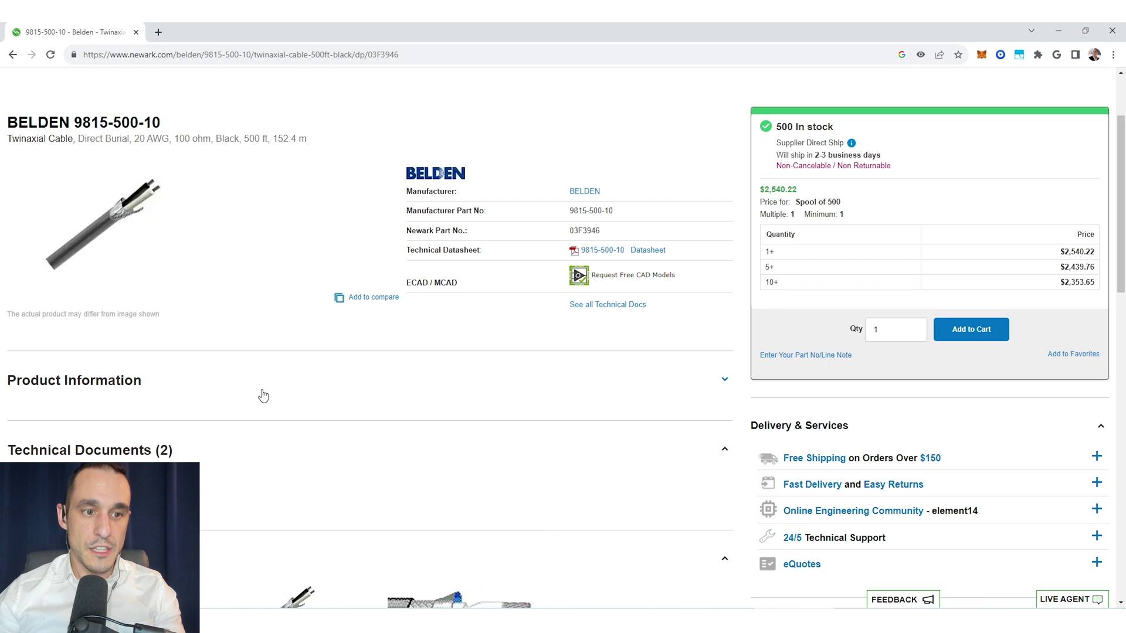
click(263, 396)
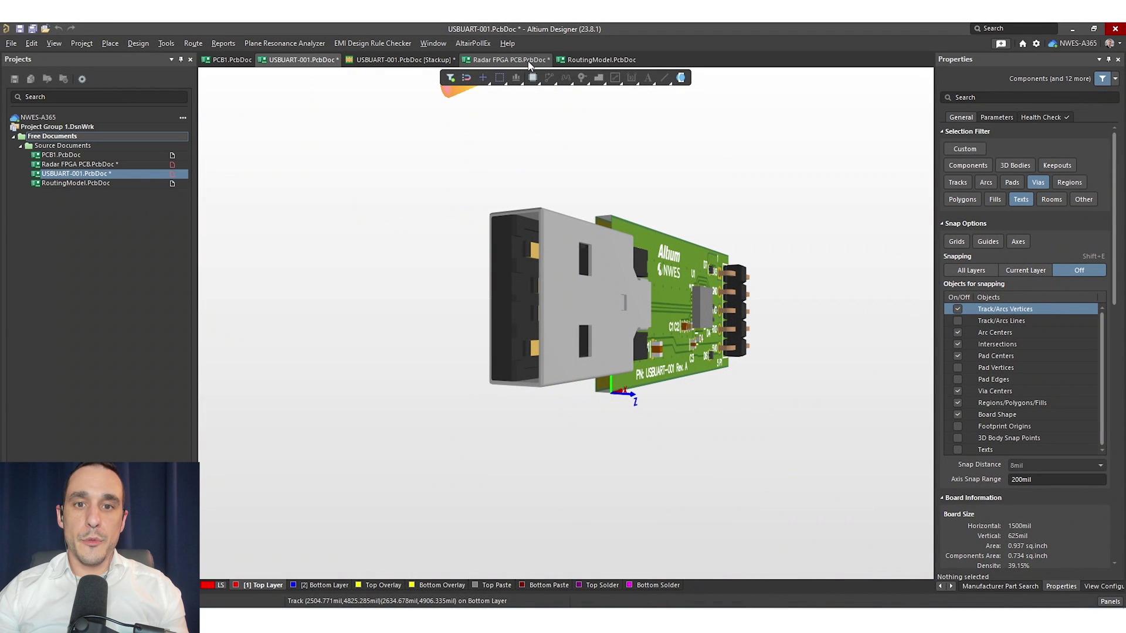
Switch to the Radar FPGA PCB in Altium Designer and examine the DDR4_REFCLKC differential pair and its surroundings on Bottom Layer
click(529, 61)
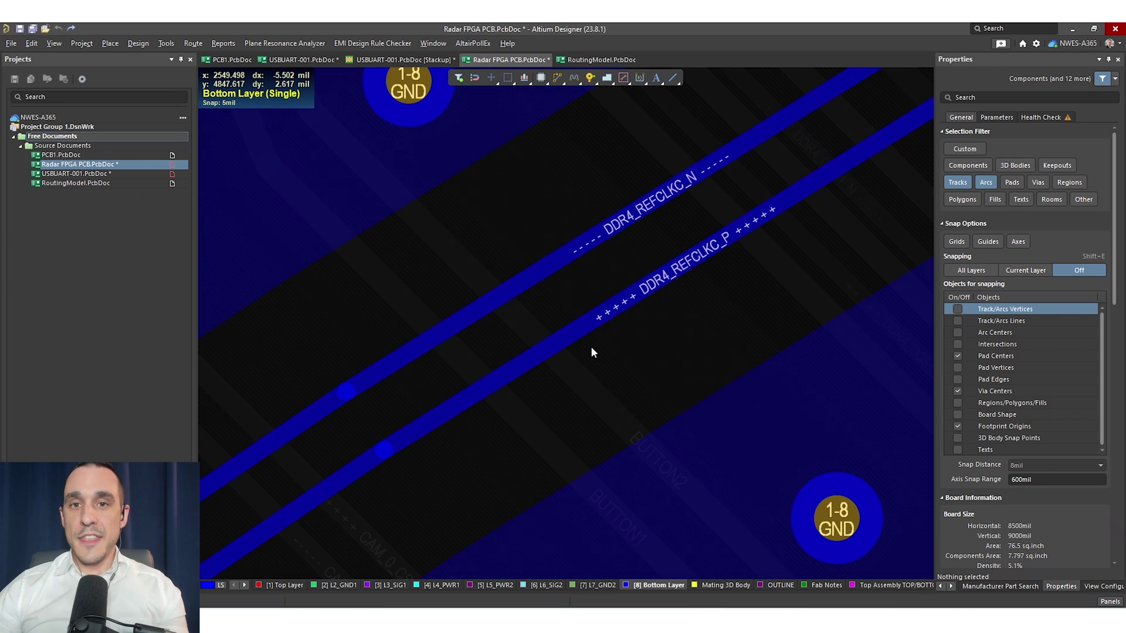
ctrl+scroll(590, 346, down, 6)
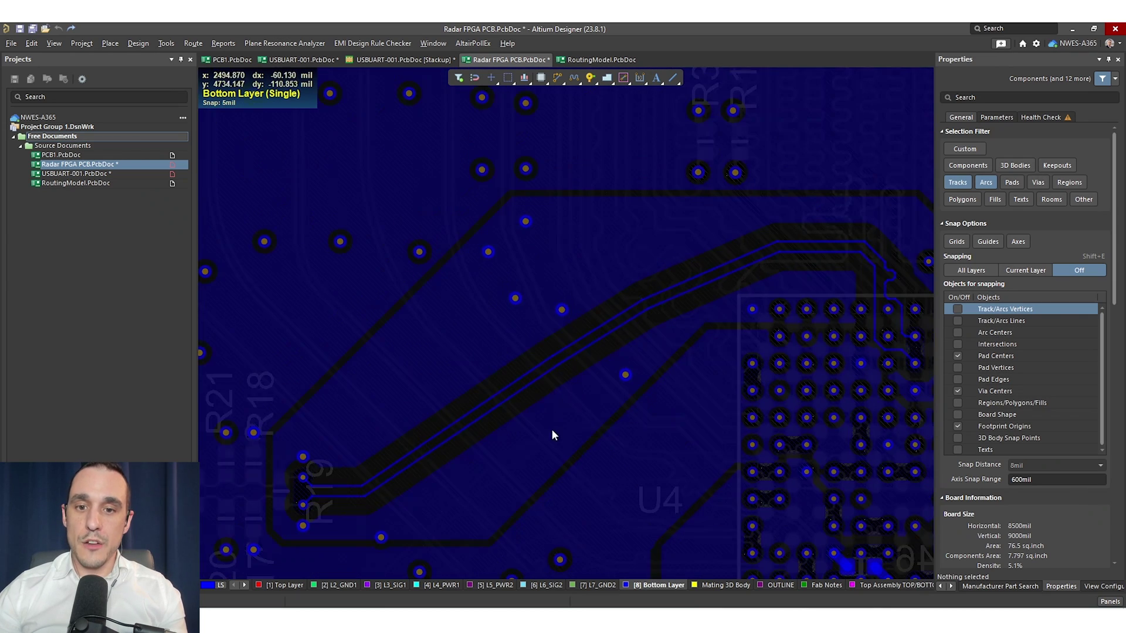
ctrl+scroll(519, 282, down, 2)
scroll(540, 352, down, 5)
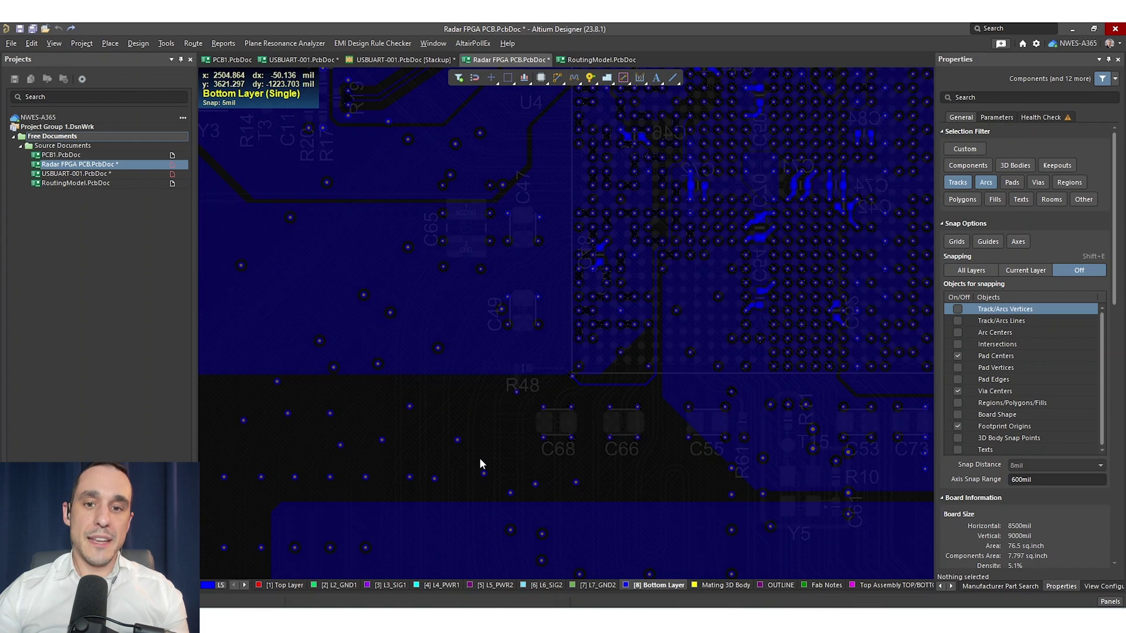
Display the L3_SIG1 layer and examine the trace width and spacing of the parallel AWR_2_CSI2 differential pairs
click(381, 587)
right_drag(294, 462, 434, 449)
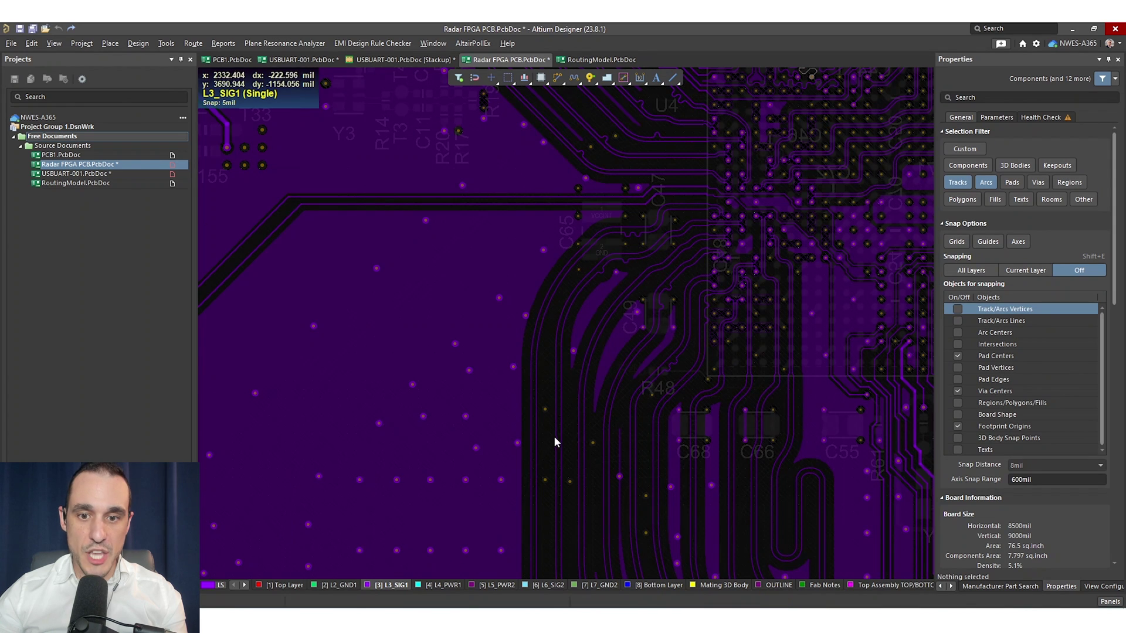
ctrl+scroll(557, 429, up, 5)
scroll(557, 433, down, 4)
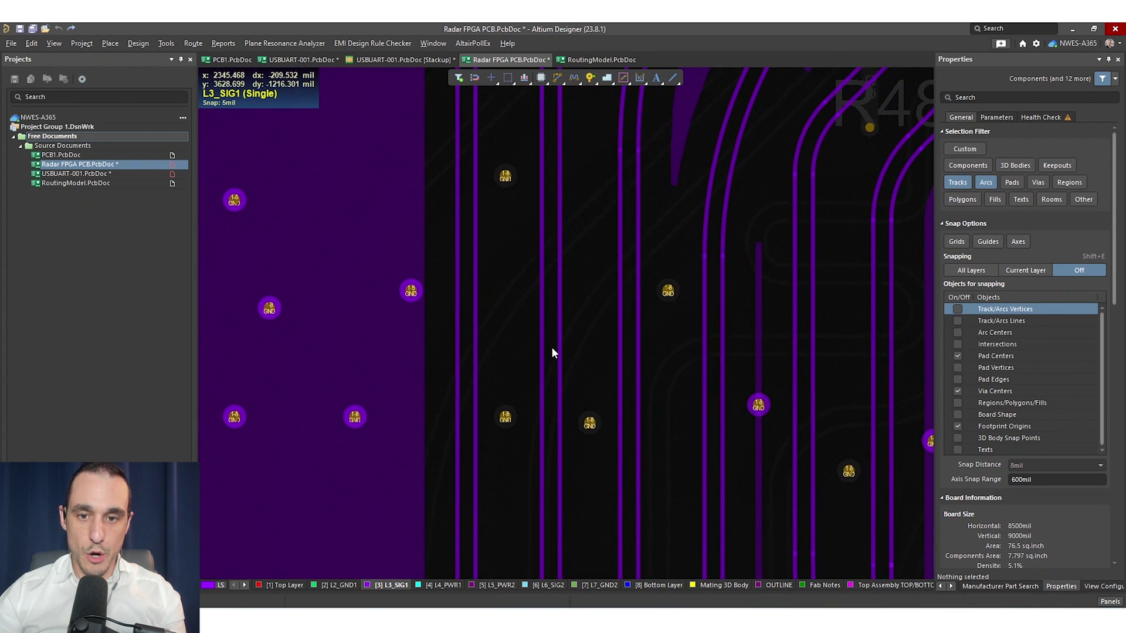
ctrl+scroll(528, 346, up, 5)
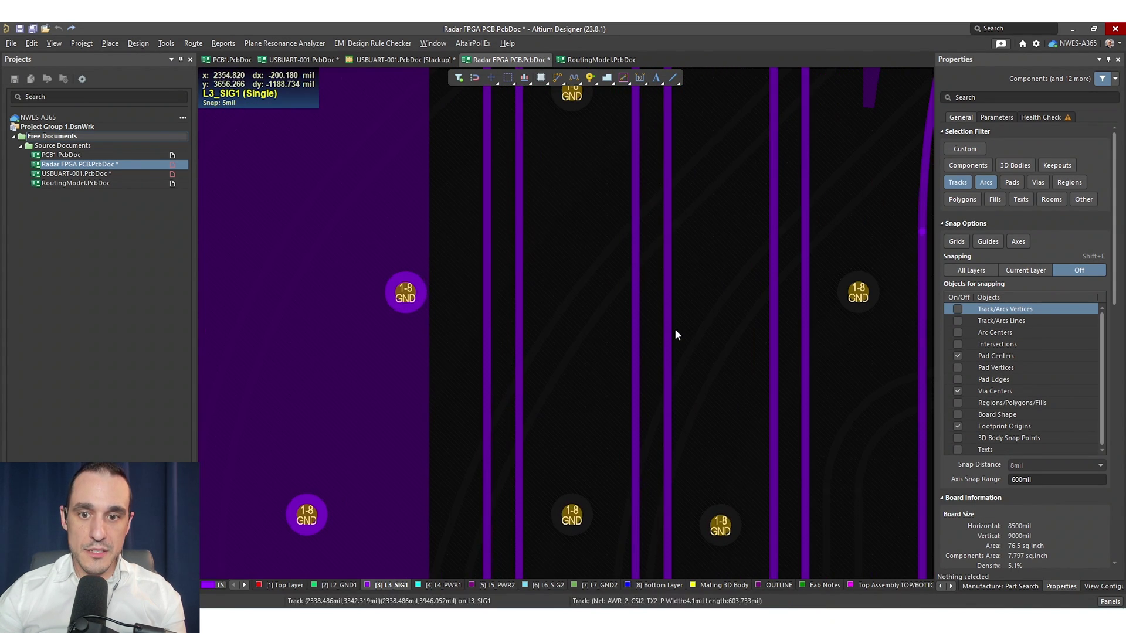
scroll(540, 325, up, 1)
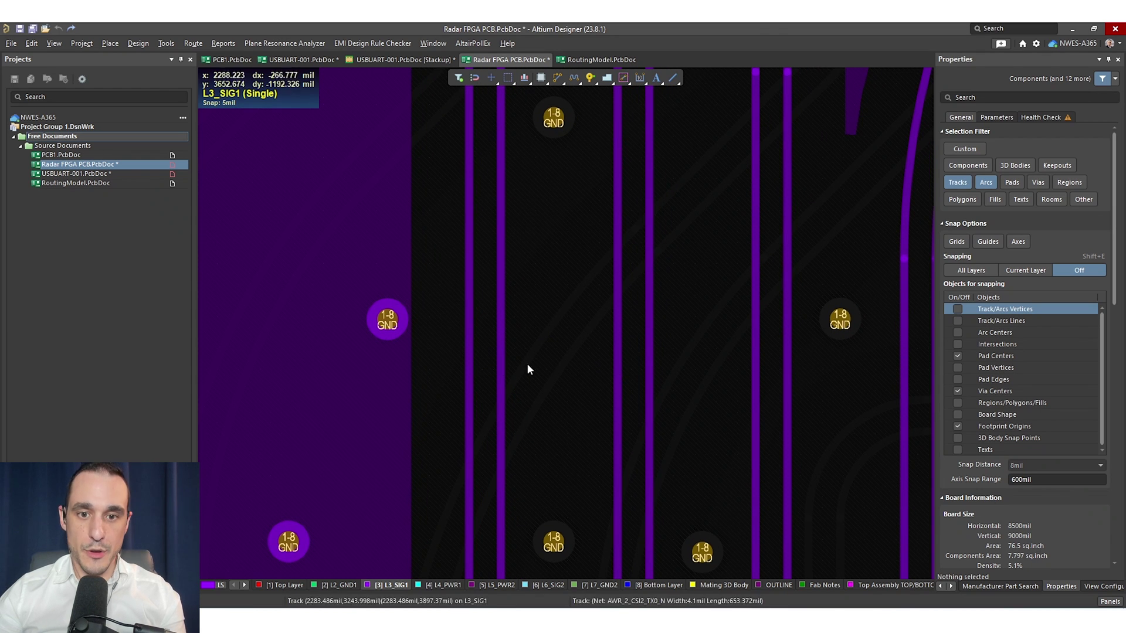
scroll(630, 369, up, 4)
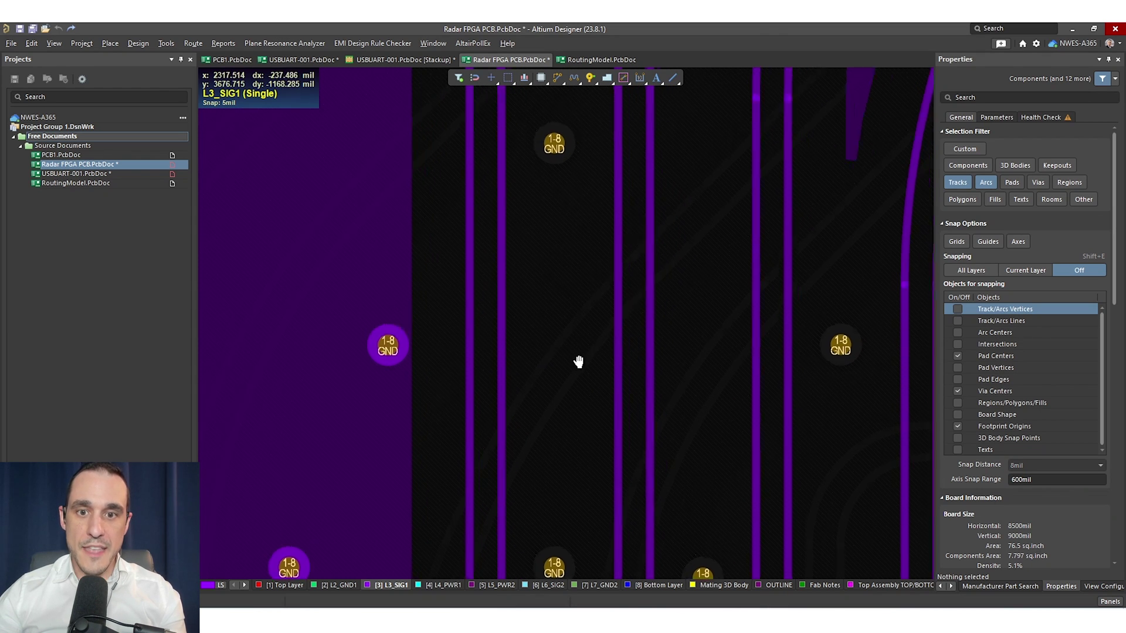
ctrl+scroll(631, 352, down, 1)
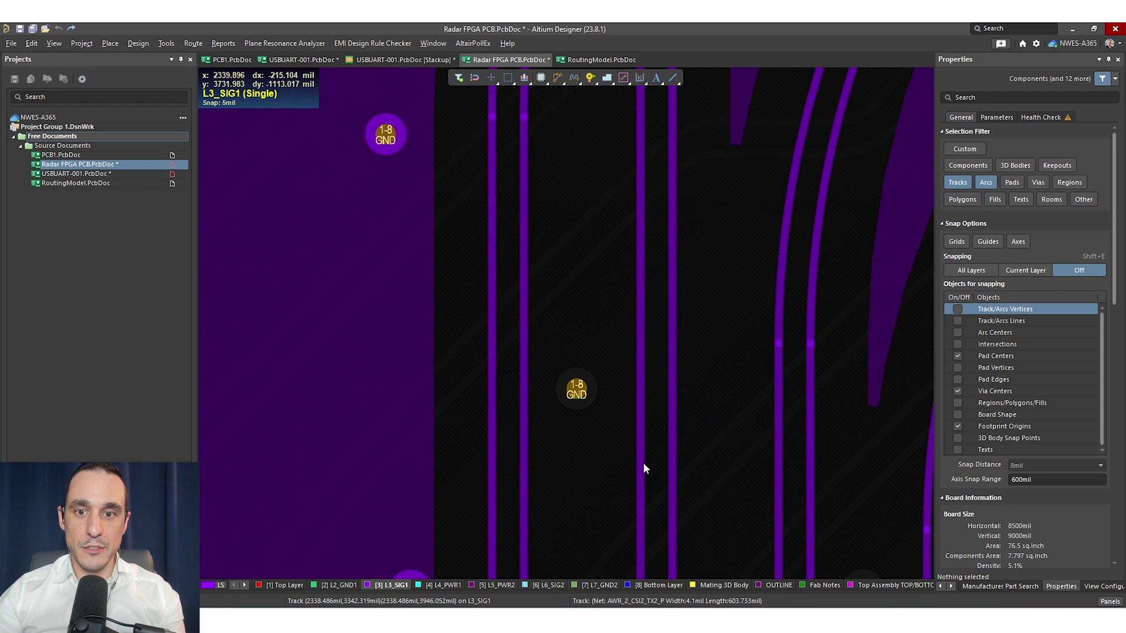
ctrl+scroll(650, 381, down, 1)
scroll(645, 350, down, 2)
ctrl+scroll(628, 315, up, 1)
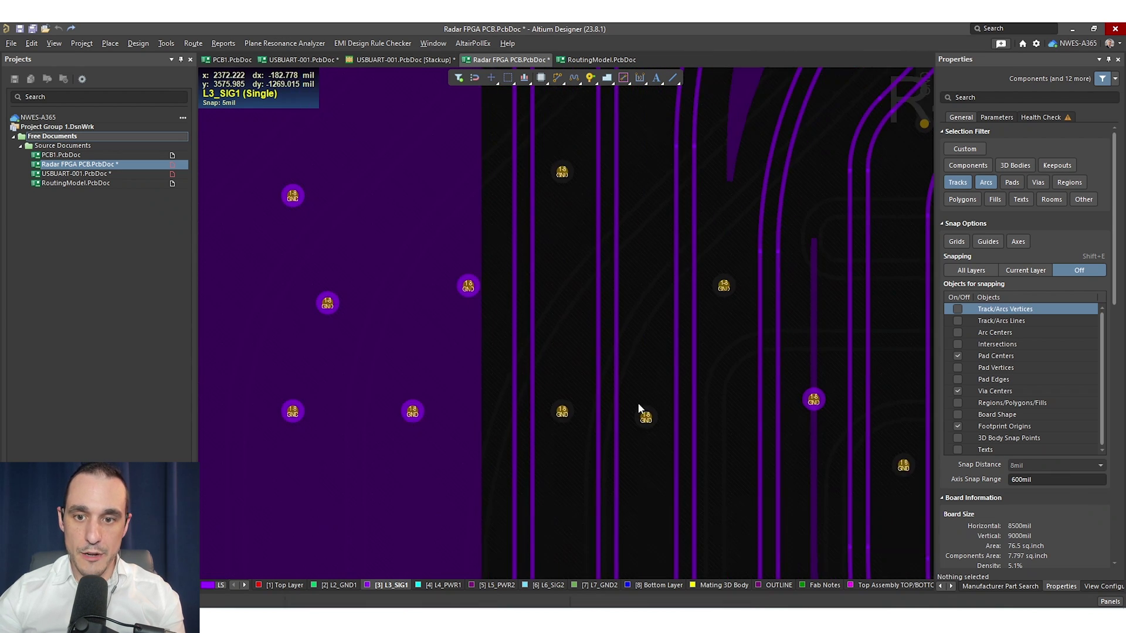
right_drag(641, 409, 535, 349)
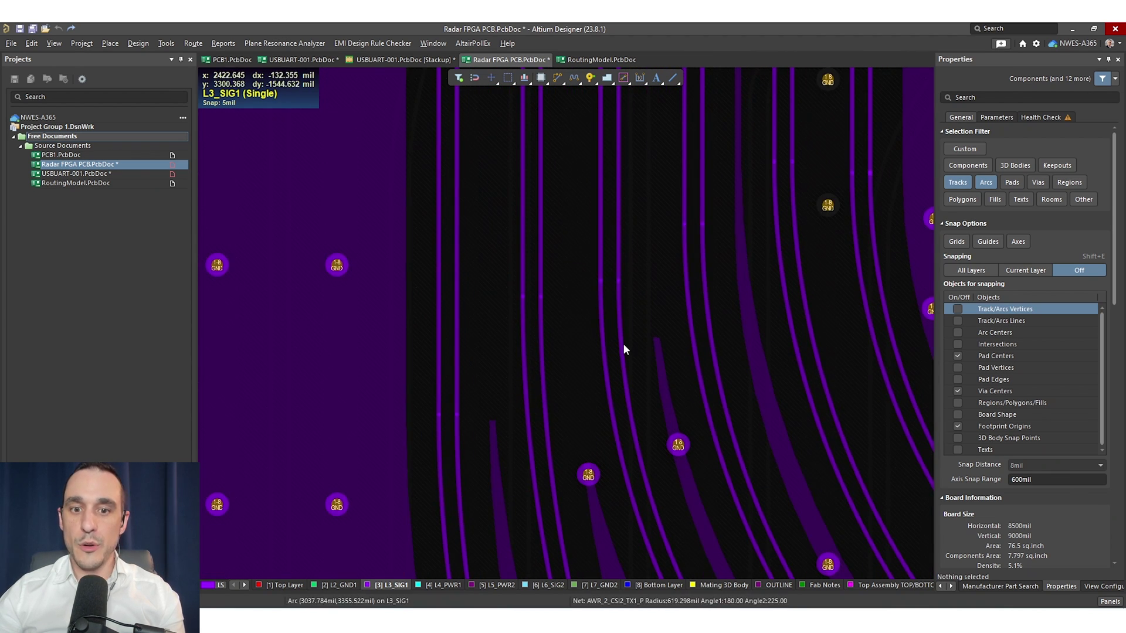
scroll(581, 381, down, 2)
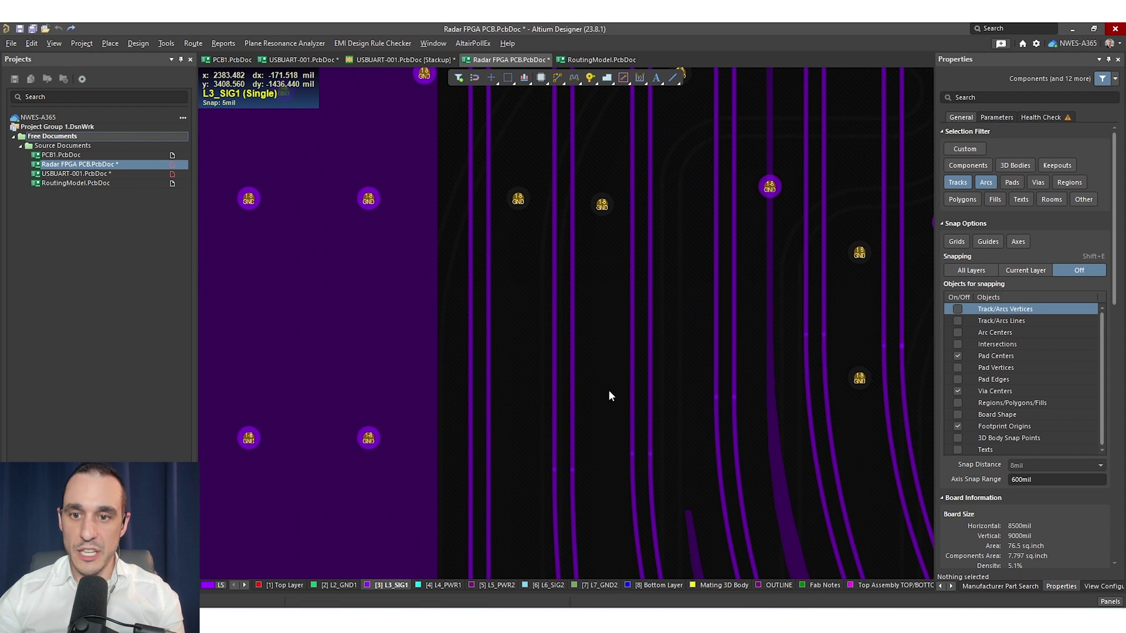
Compare the spacing and ground fill between the L3_SIG1 differential pairs around C68, C66 and R48
ctrl+scroll(607, 390, down, 1)
right_drag(607, 390, 385, 377)
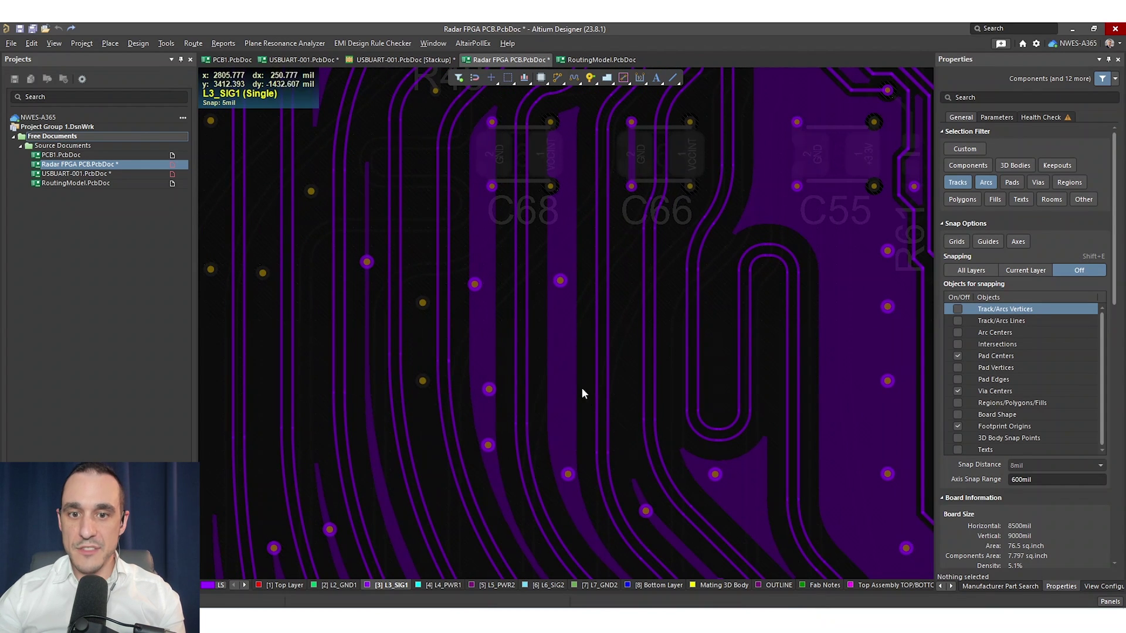
ctrl+scroll(568, 385, up, 1)
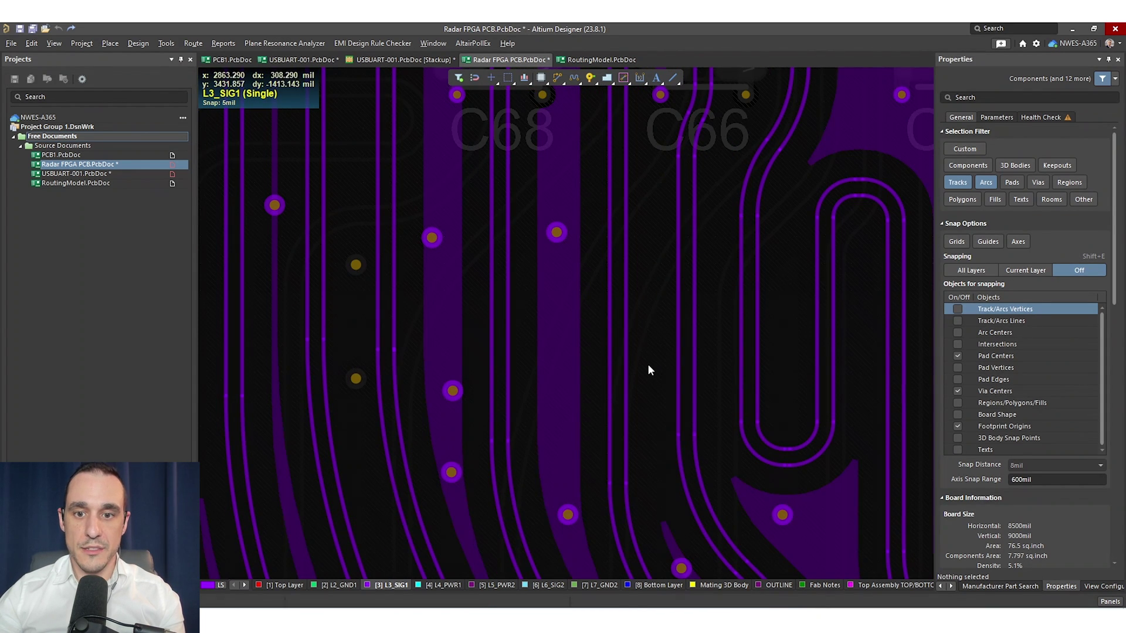
ctrl+scroll(620, 423, down, 1)
right_drag(578, 410, 698, 495)
ctrl+scroll(696, 420, up, 1)
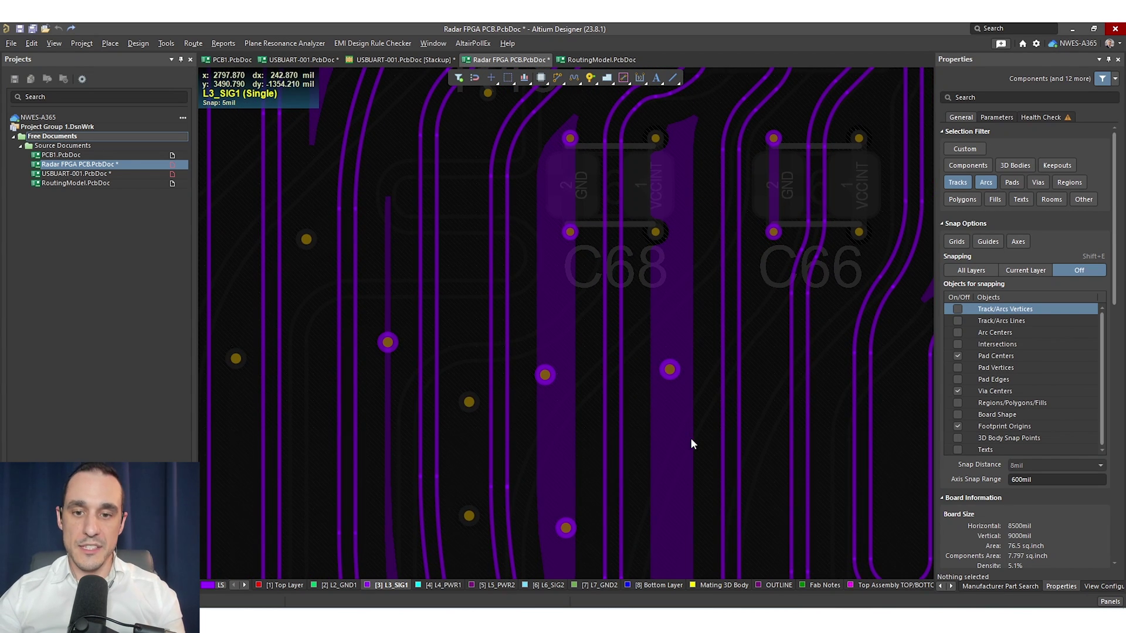
ctrl+scroll(692, 438, down, 1)
right_drag(694, 443, 666, 393)
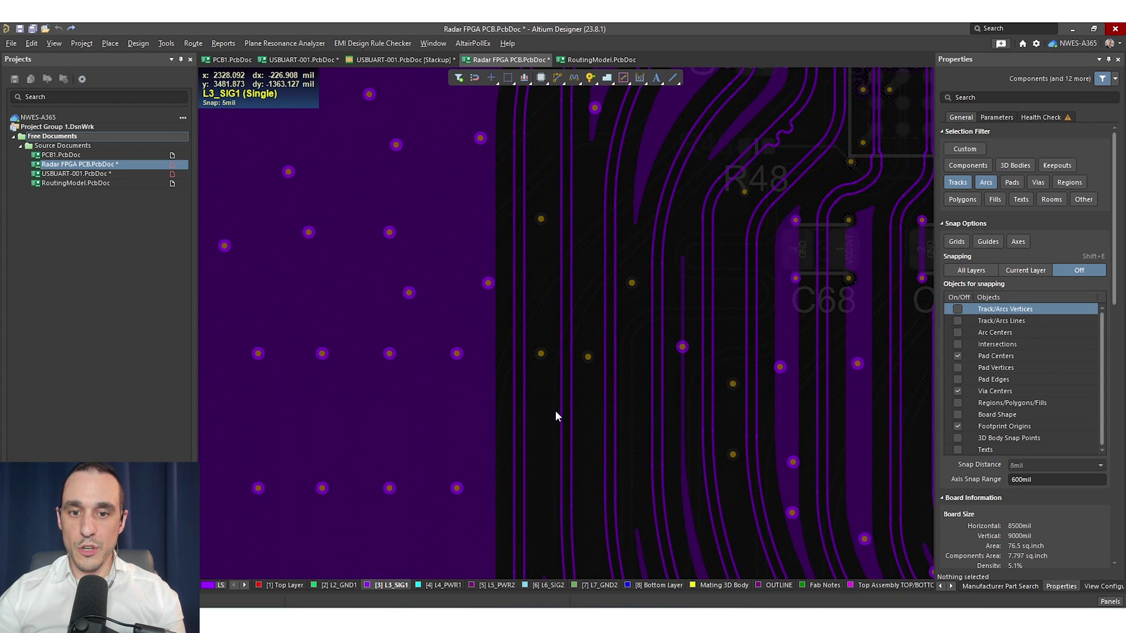
scroll(563, 423, up, 2)
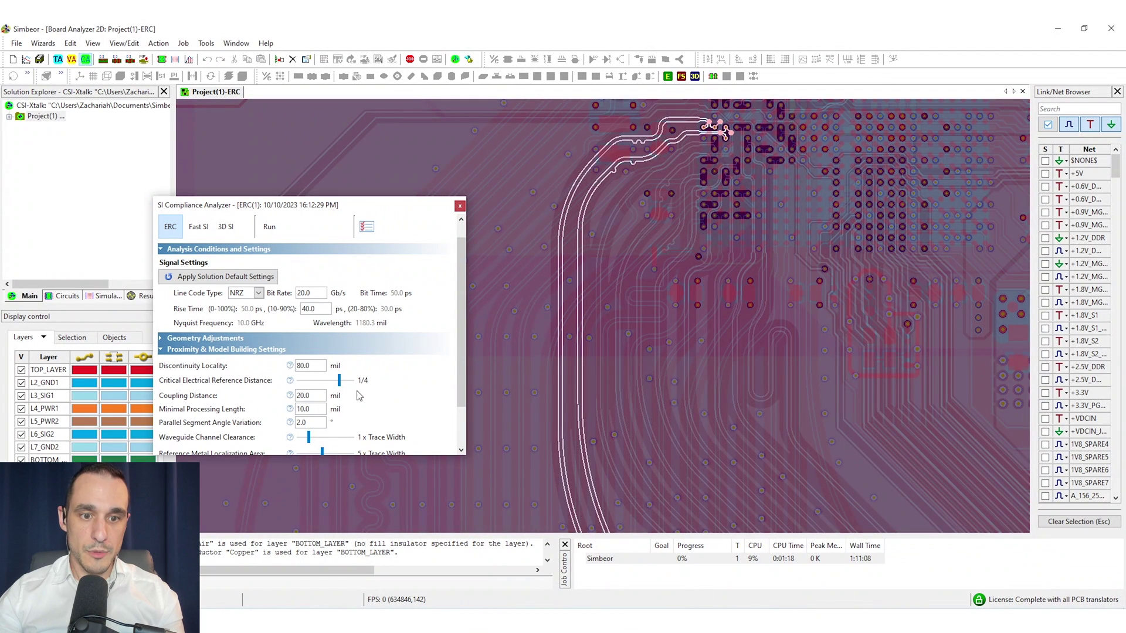
In Simbeor's SI Compliance Analyzer, set the coupling distance to 100 mil and create a new Fast SI analysis for the AWR_2_CSI2 links
drag(322, 396, 277, 397)
text(1)
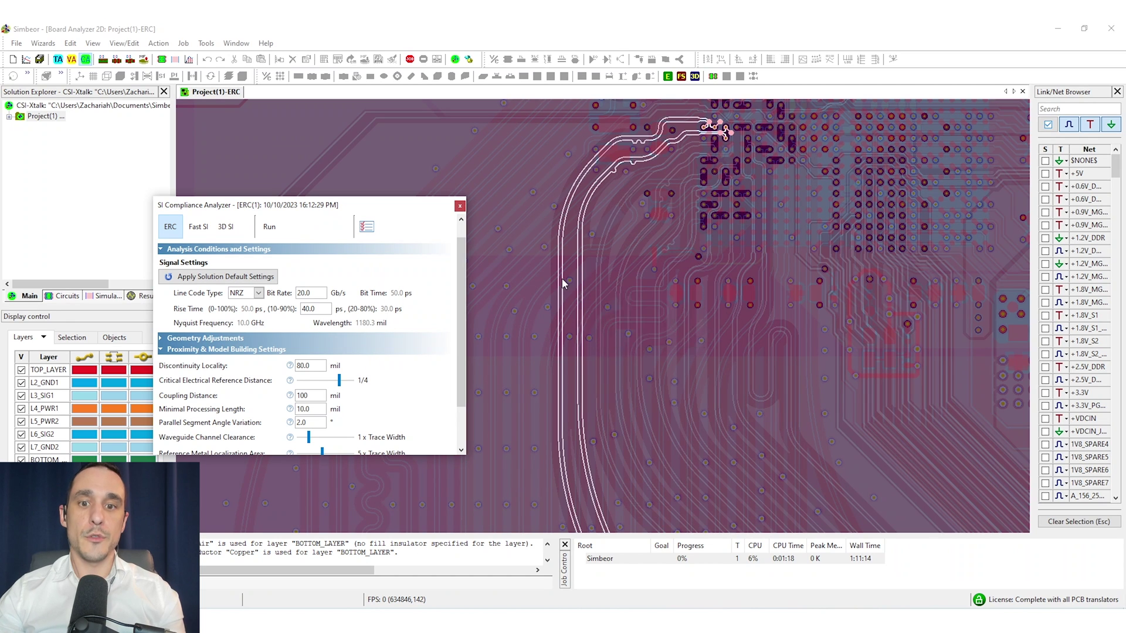
click(198, 232)
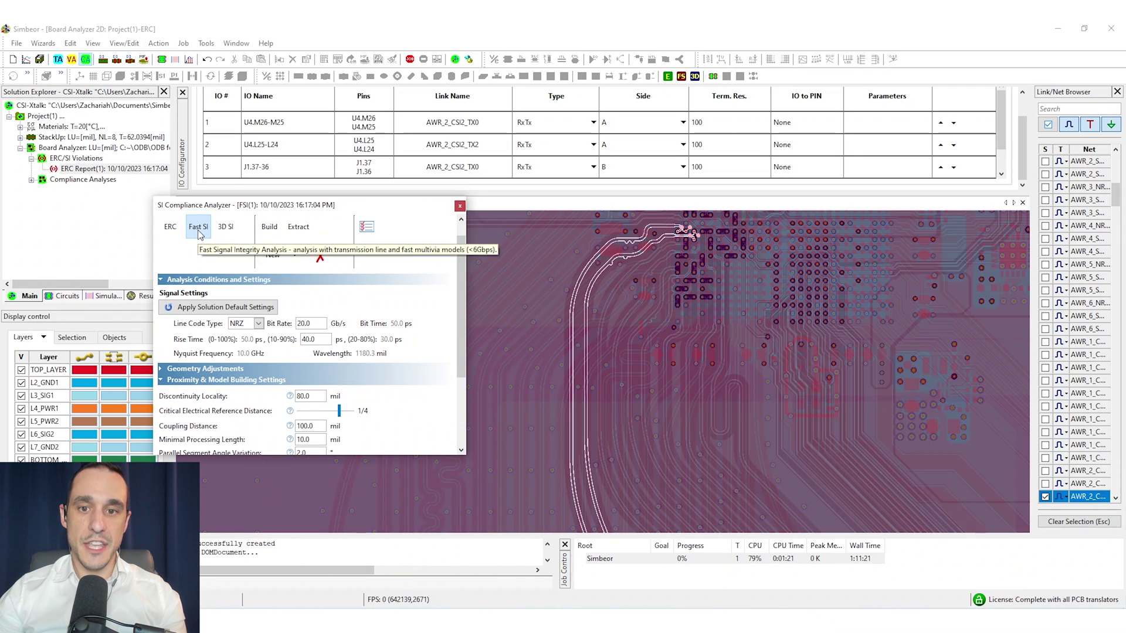
click(276, 257)
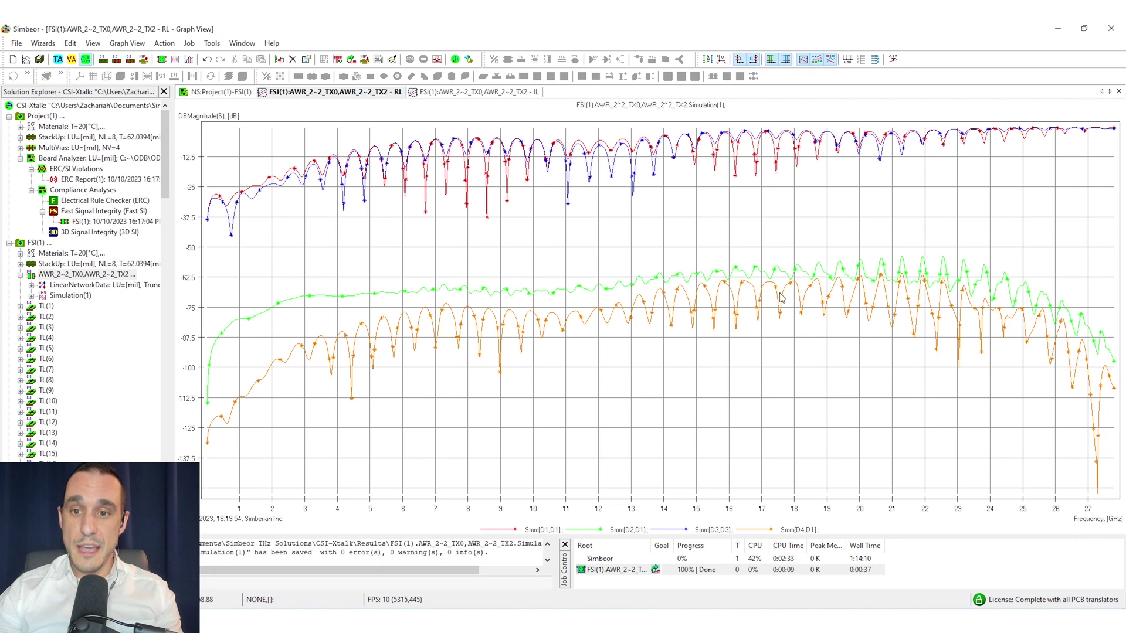
Switch back to Altium Designer, open the Radar FPGA PCB's layer stack and check the Dielectric 2 core thickness
key(alt+Tab)
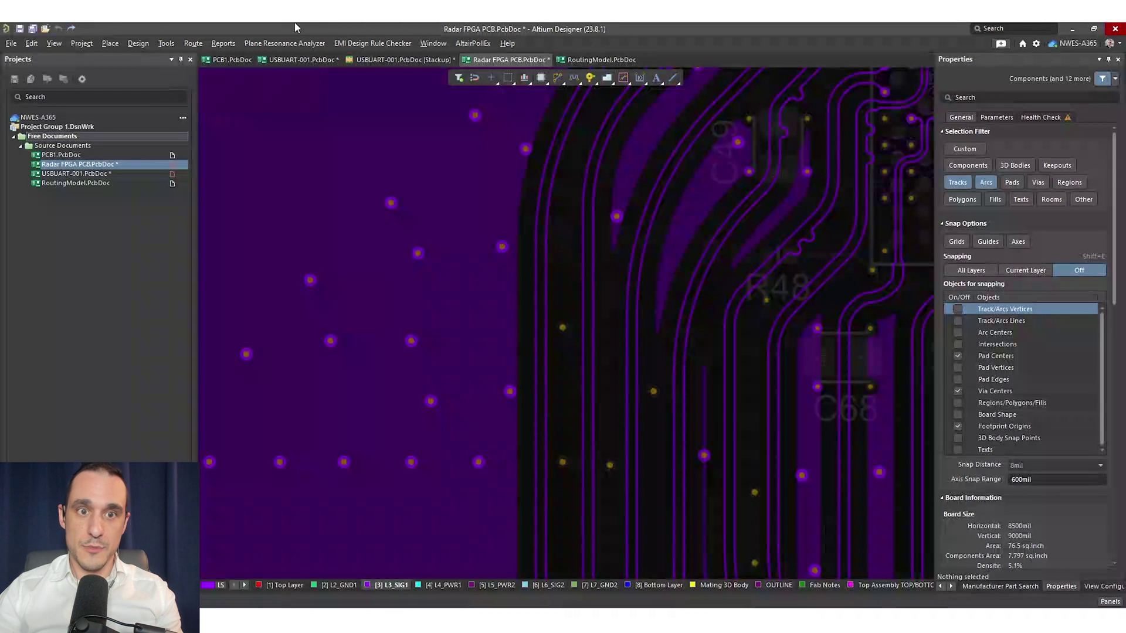
click(144, 44)
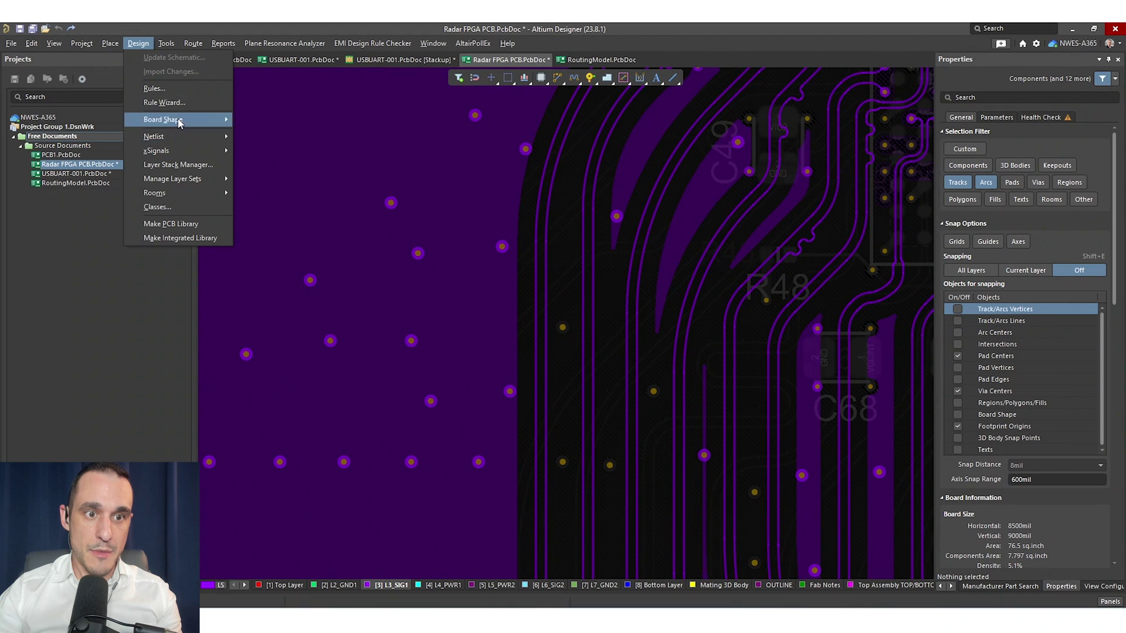
click(195, 166)
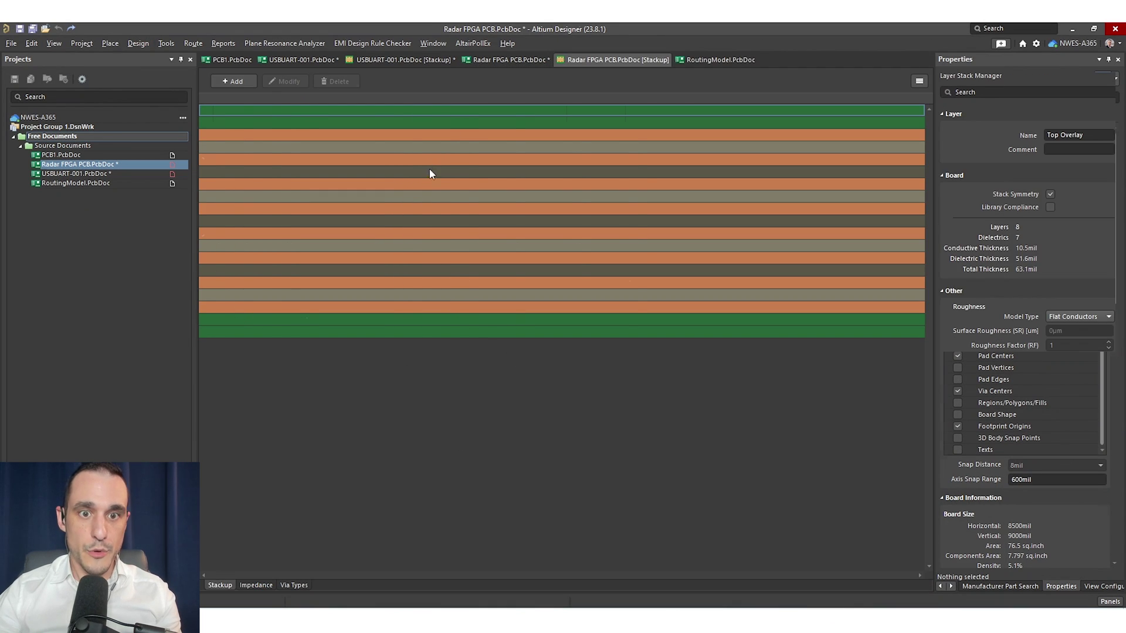
click(472, 174)
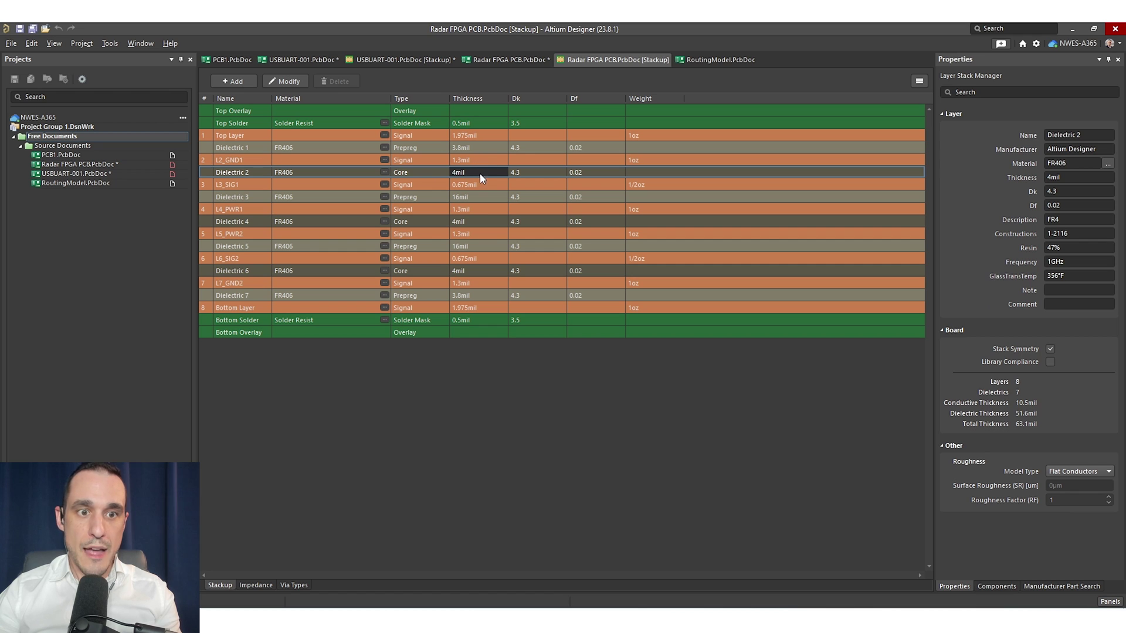
Check the copper thickness of L3_SIG1 and the prepreg thickness of Dielectric 3 in the Radar FPGA layer stack
click(485, 184)
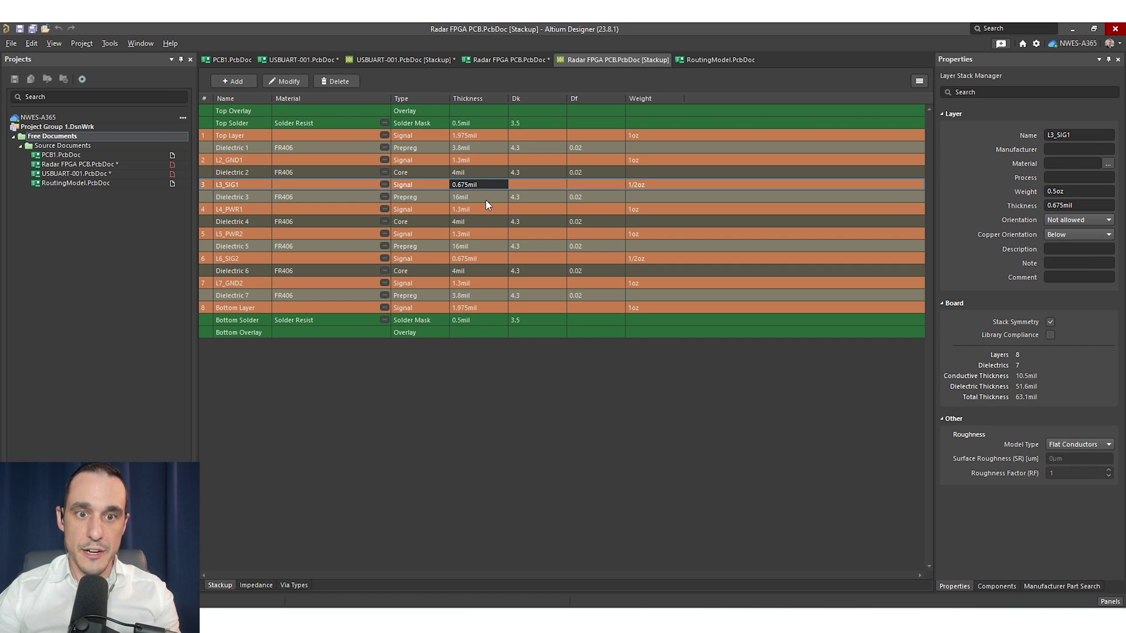
click(490, 198)
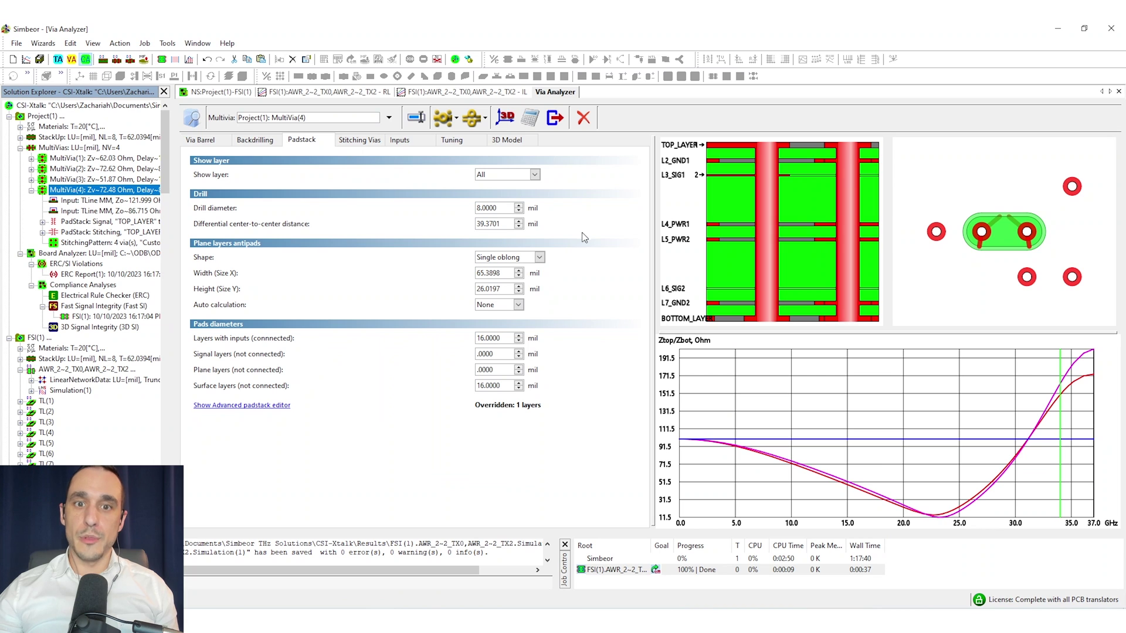
Switch to Simbeor and review the insertion loss and return loss graphs of AWR_2~2_TX0 and AWR_2~2_TX2, ending in the Via Analyzer
click(594, 202)
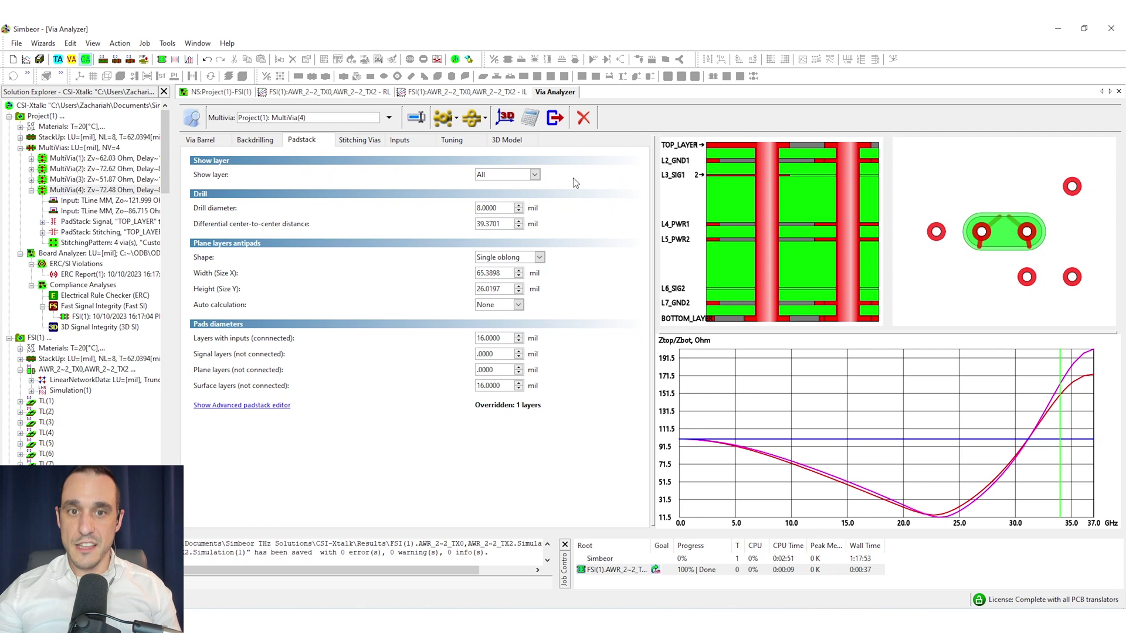
click(482, 94)
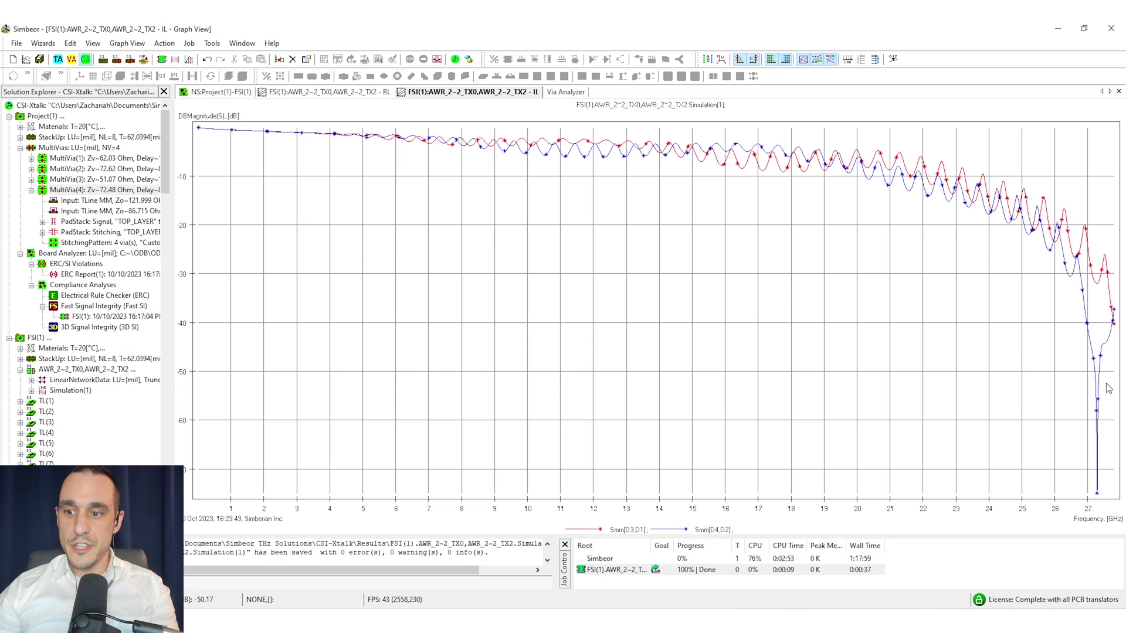
mouse_move(1098, 497)
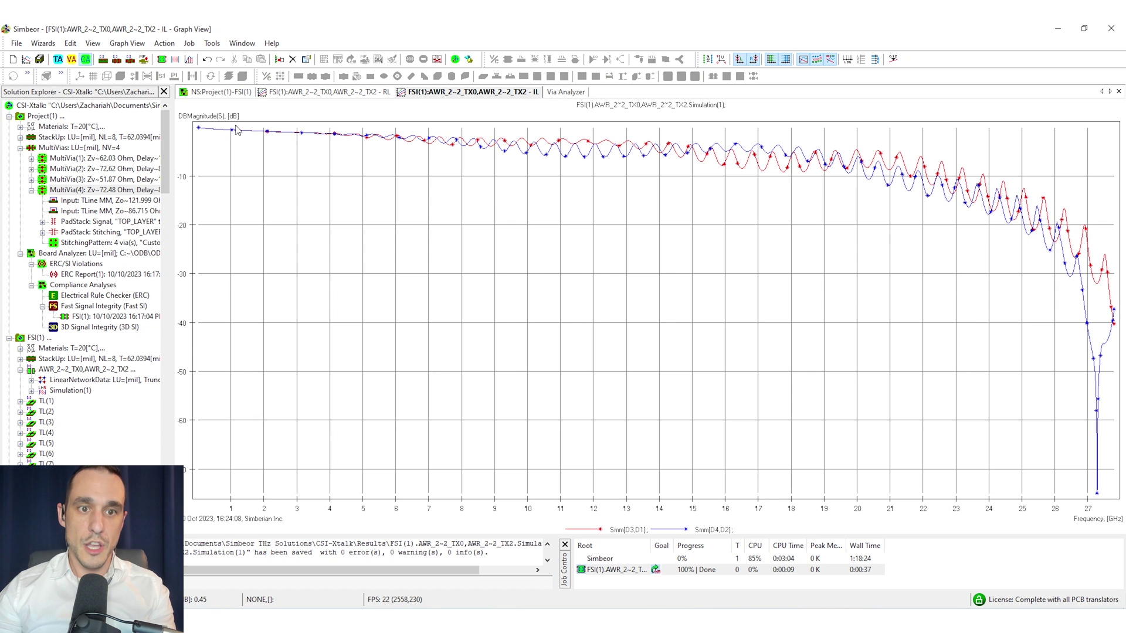
click(315, 94)
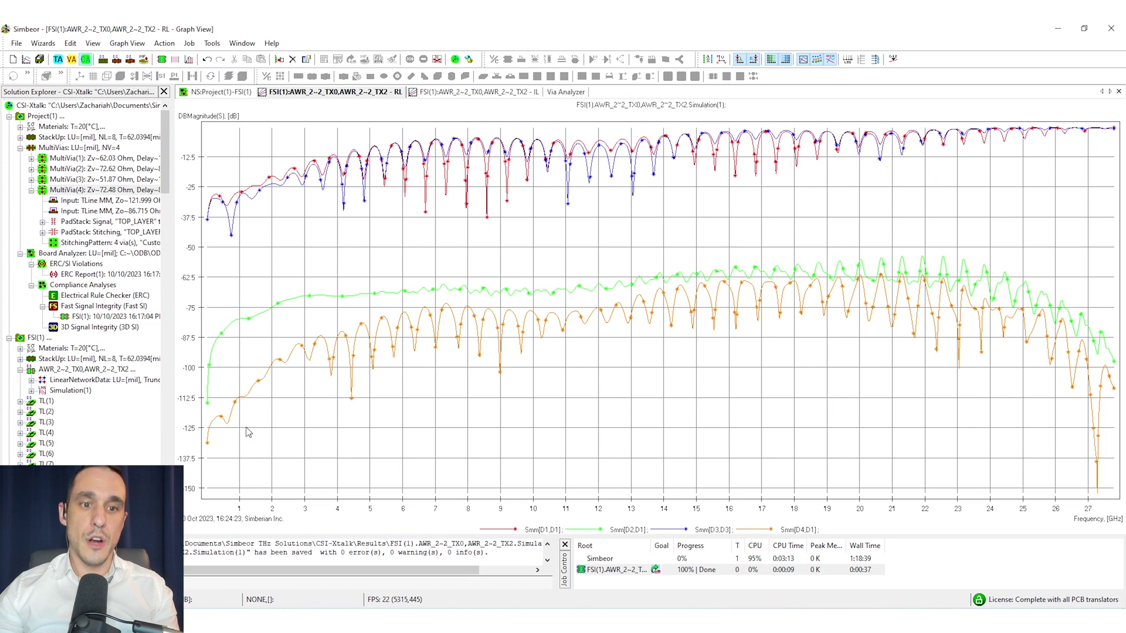
click(555, 93)
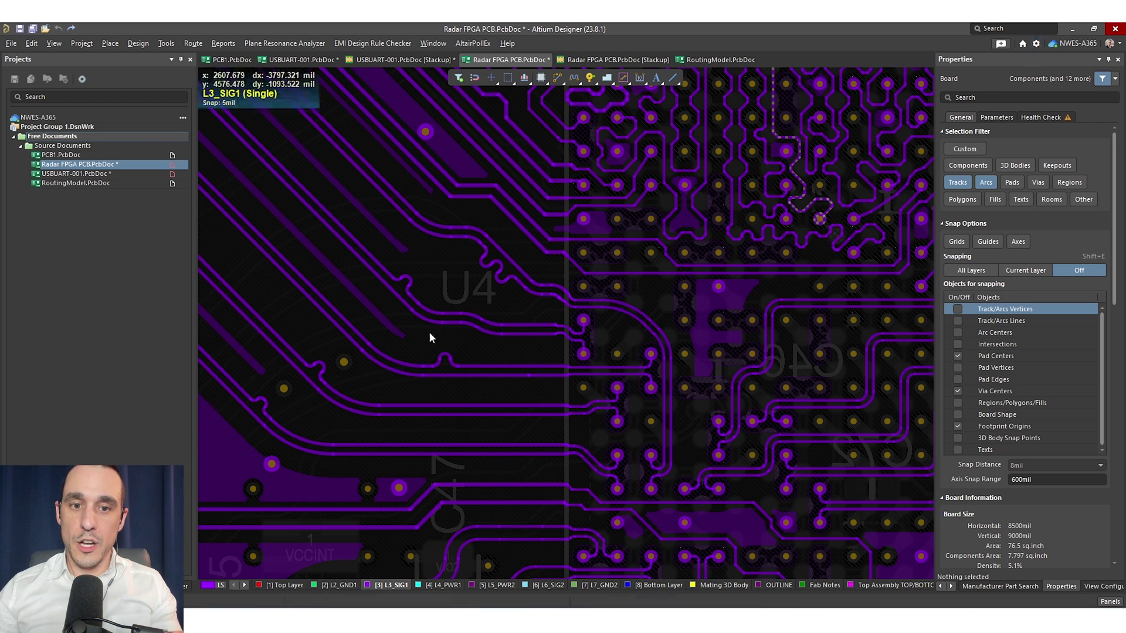
Switch to the Radar FPGA PCB in Altium Designer and examine the spacing between the CAM_0_CSI2 differential pairs on L3_SIG1 near U4
ctrl+scroll(726, 322, up, 5)
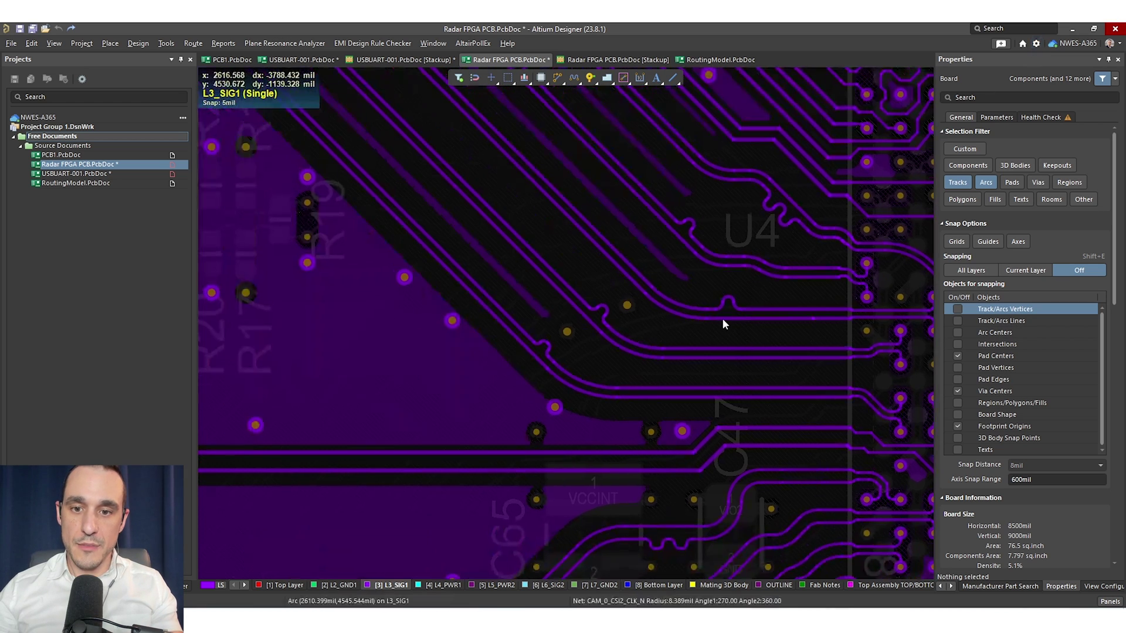
ctrl+scroll(672, 337, up, 2)
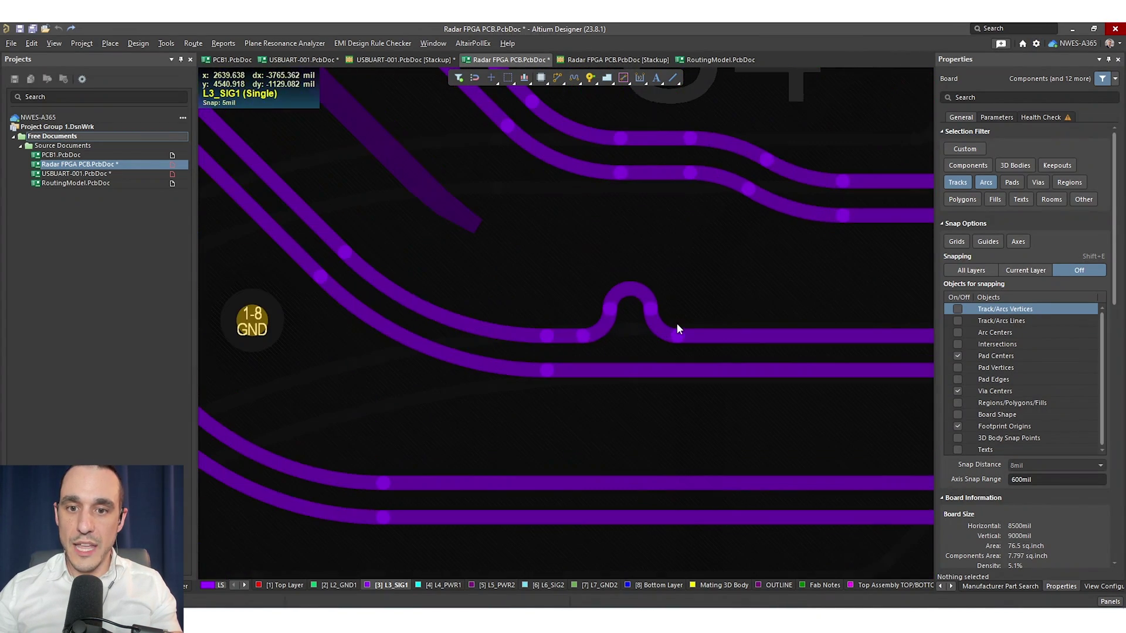
shift+scroll(580, 341, left, 3)
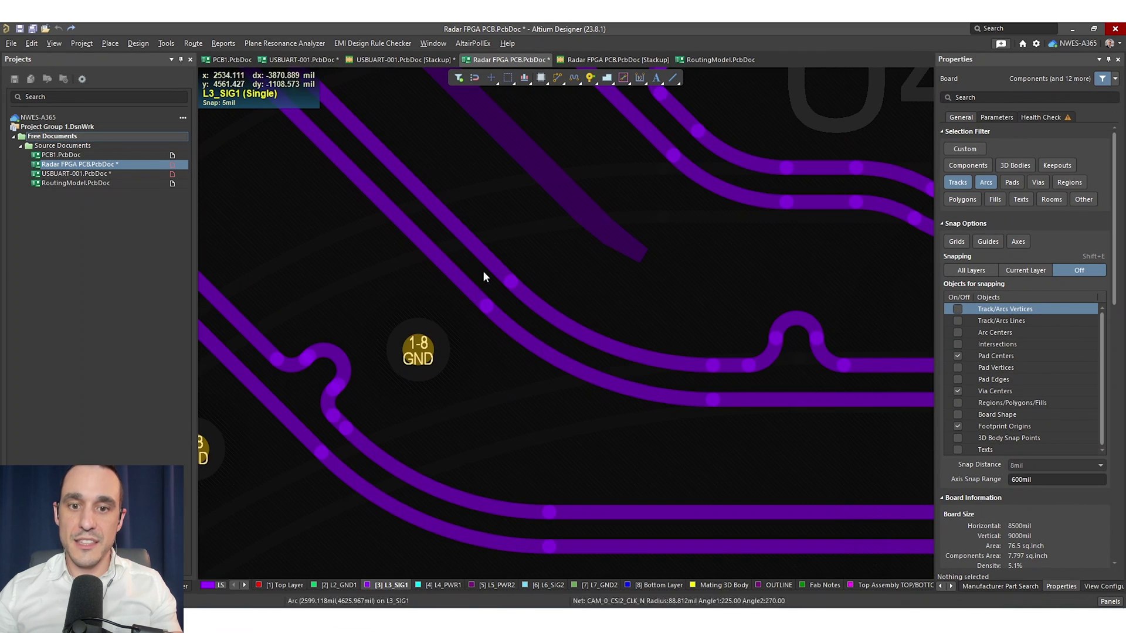
right_drag(510, 360, 569, 387)
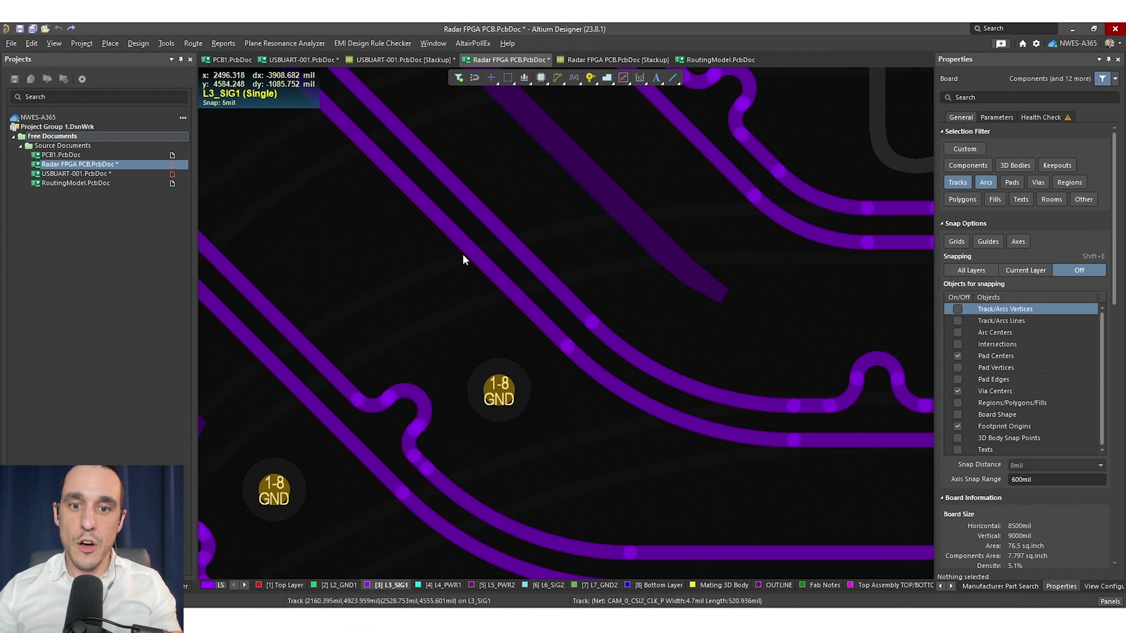
ctrl+scroll(510, 314, down, 4)
right_drag(511, 314, 649, 409)
ctrl+scroll(465, 276, down, 3)
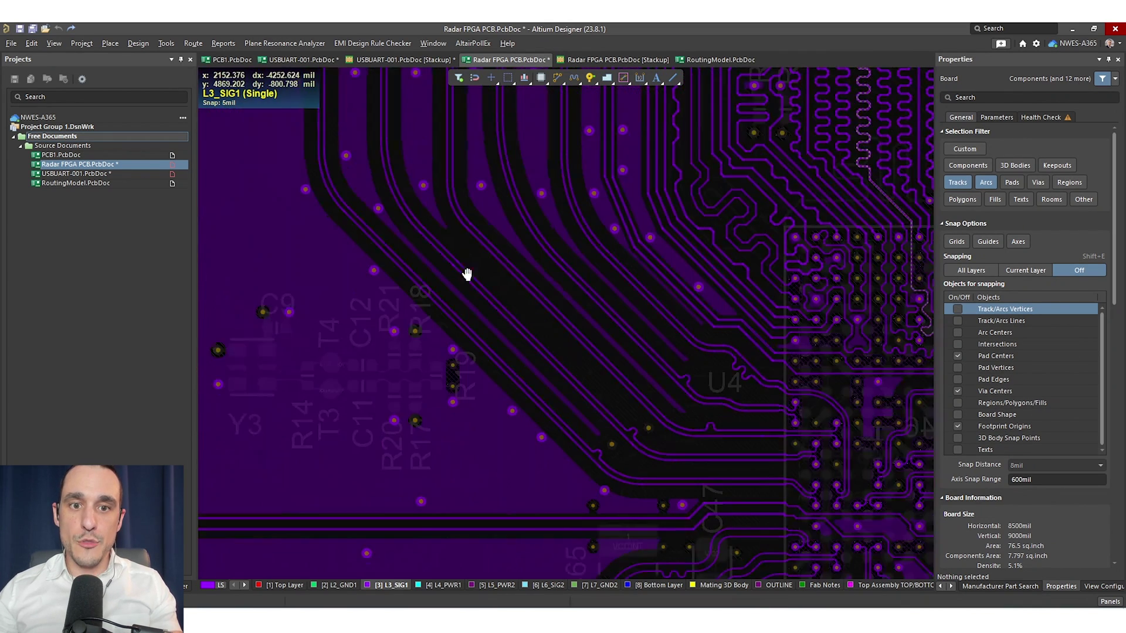
Inspect the length-tuned DDR4 routing on L3_SIG1 and the DDR4_CKE track's properties, then return to the differential pairs near U4 and clear the selection
ctrl+scroll(560, 254, up, 2)
scroll(561, 332, up, 3)
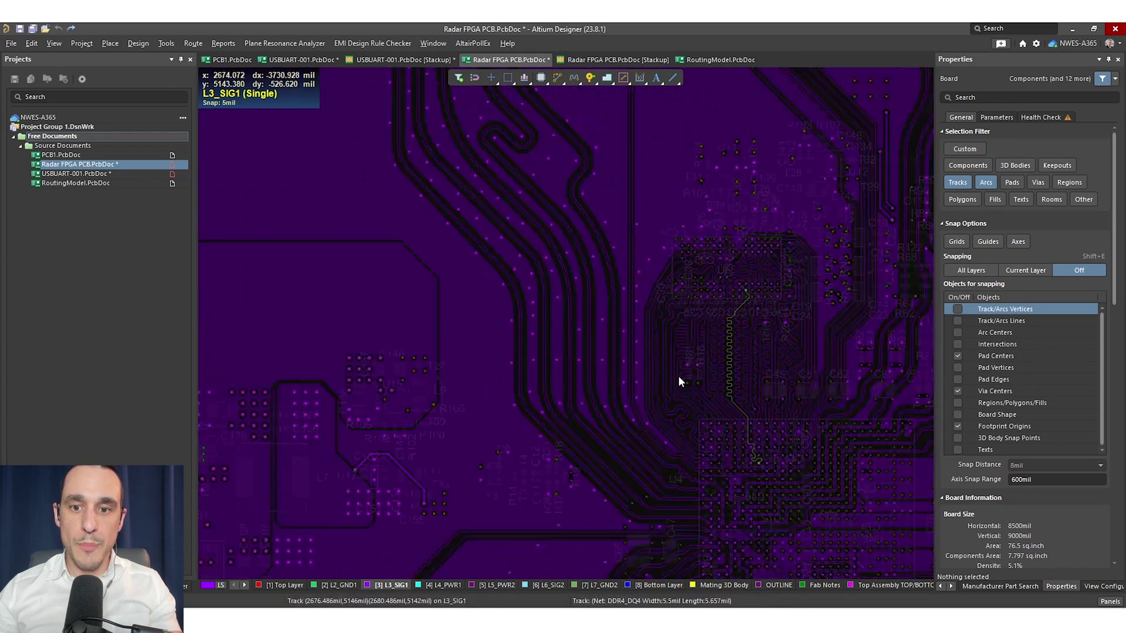
ctrl+scroll(716, 361, up, 5)
ctrl+scroll(713, 358, up, 1)
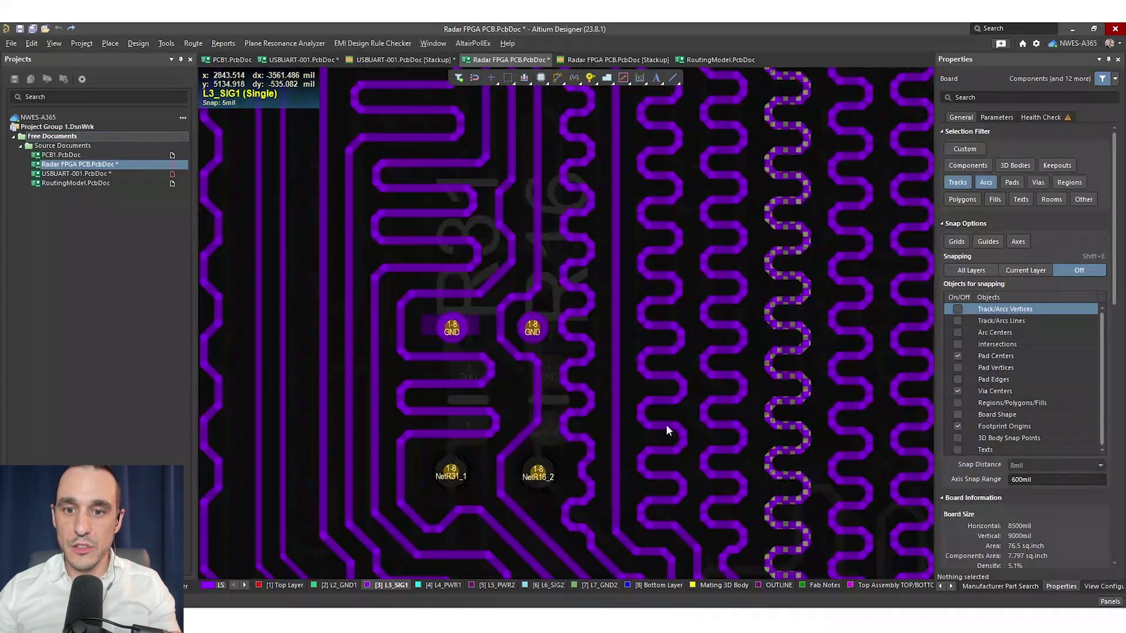
click(660, 224)
right_drag(661, 284, 628, 327)
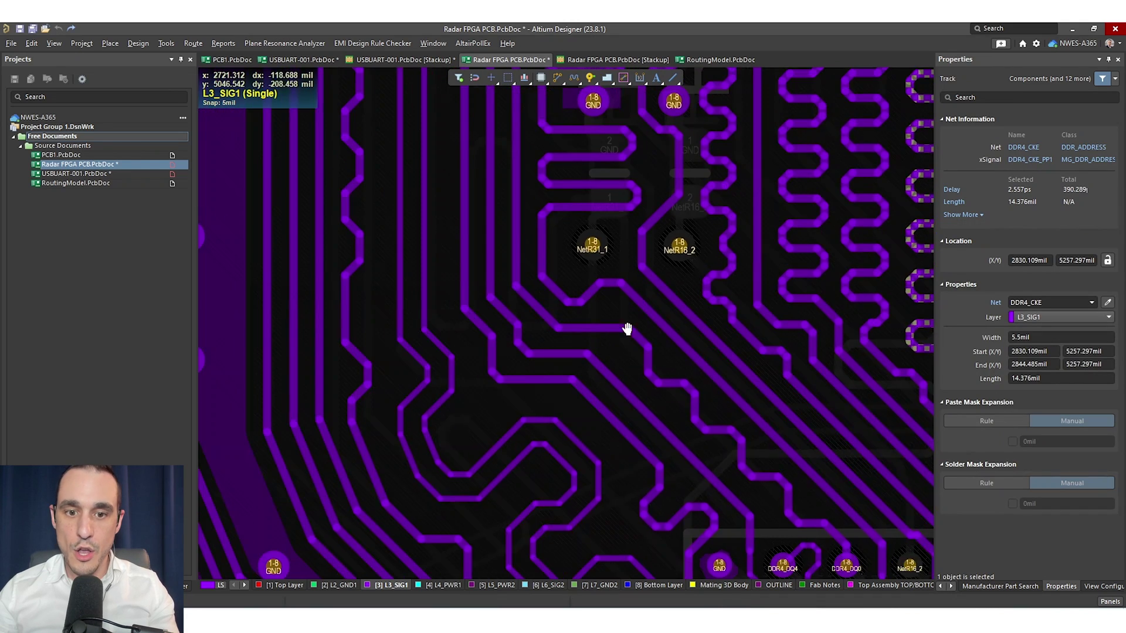
ctrl+scroll(503, 347, up, 6)
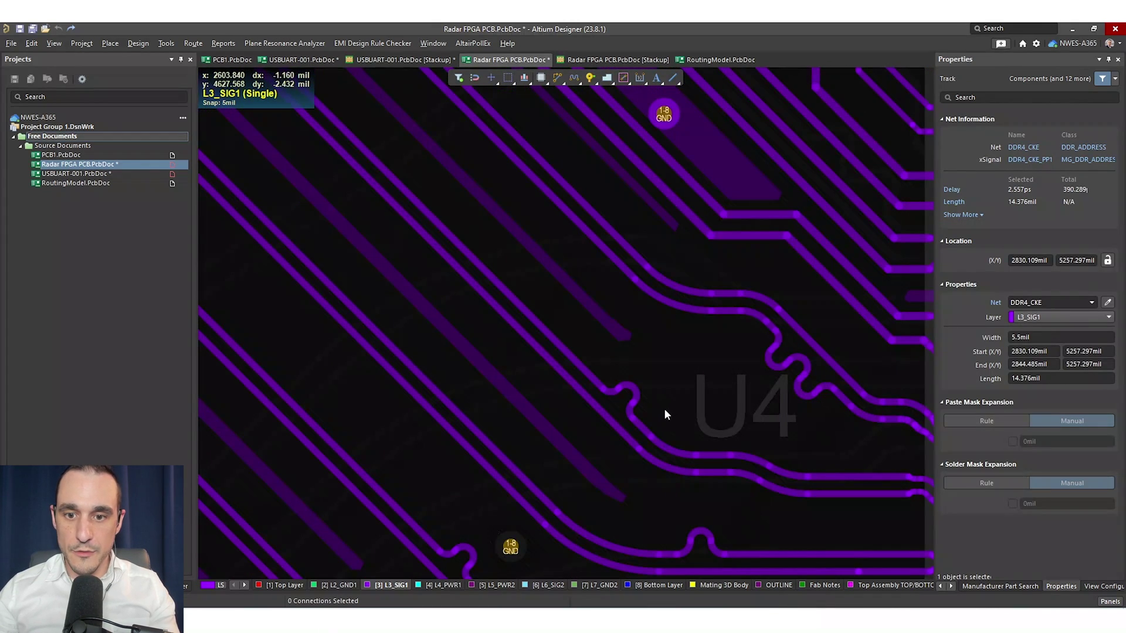
click(770, 421)
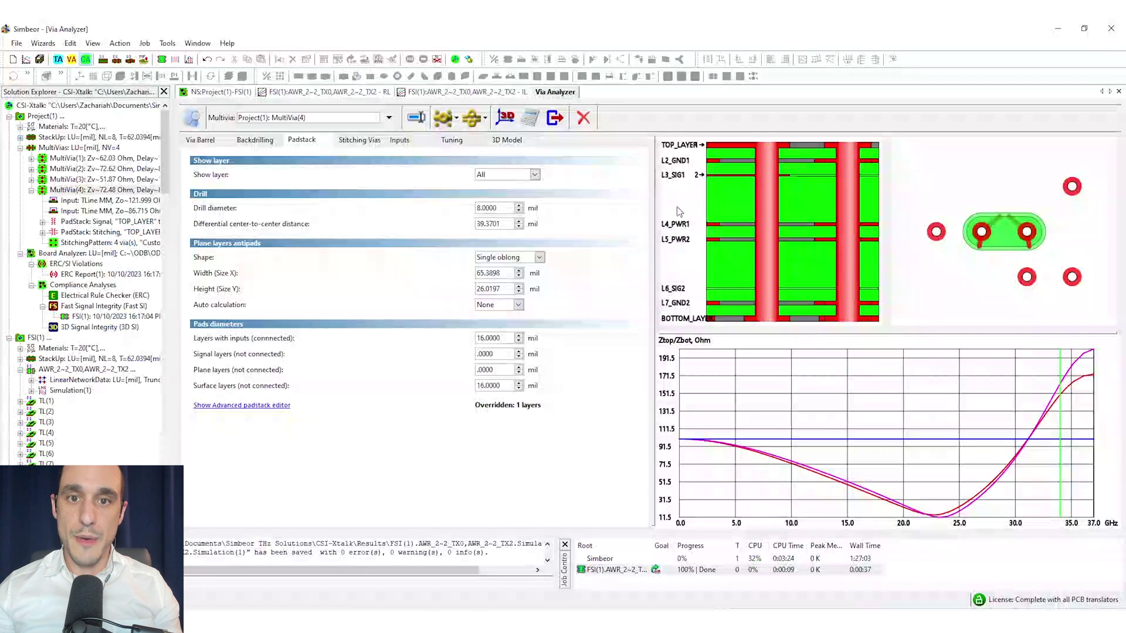
In Simbeor's return loss graph, change the green Smn[D2,D1] curve's matrix element to [7, 1]
click(352, 94)
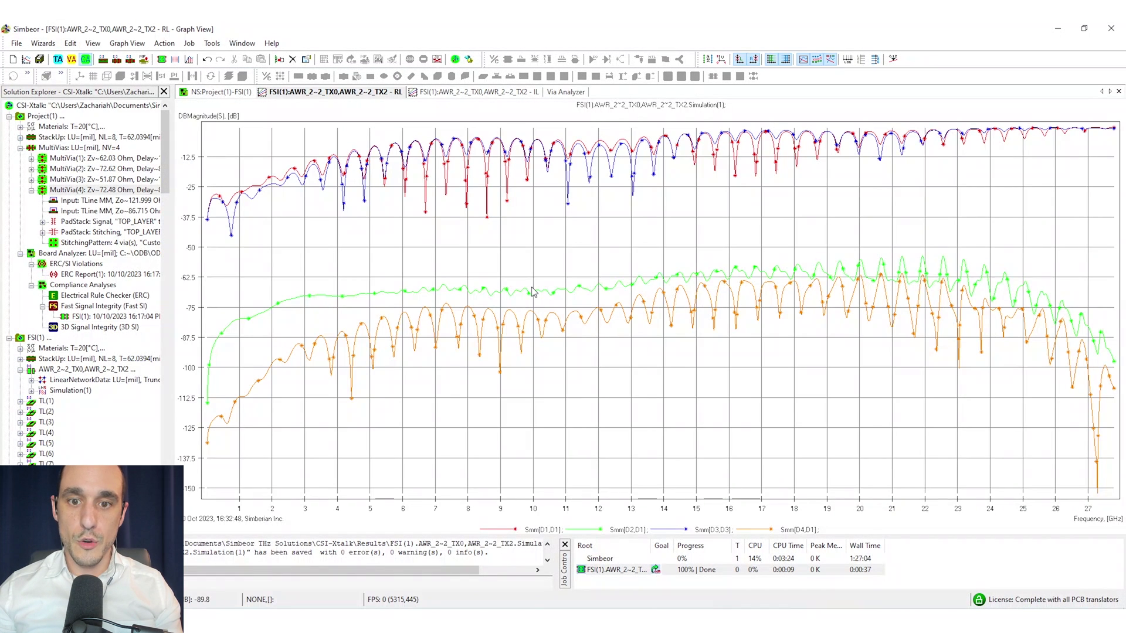
right_click(580, 291)
click(563, 359)
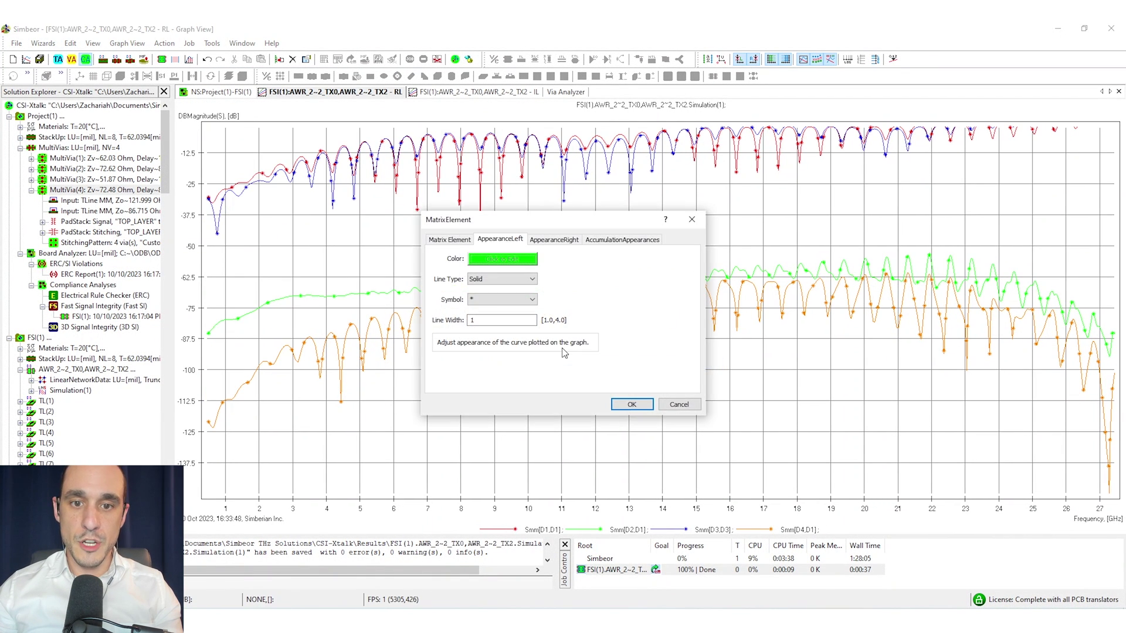
click(452, 240)
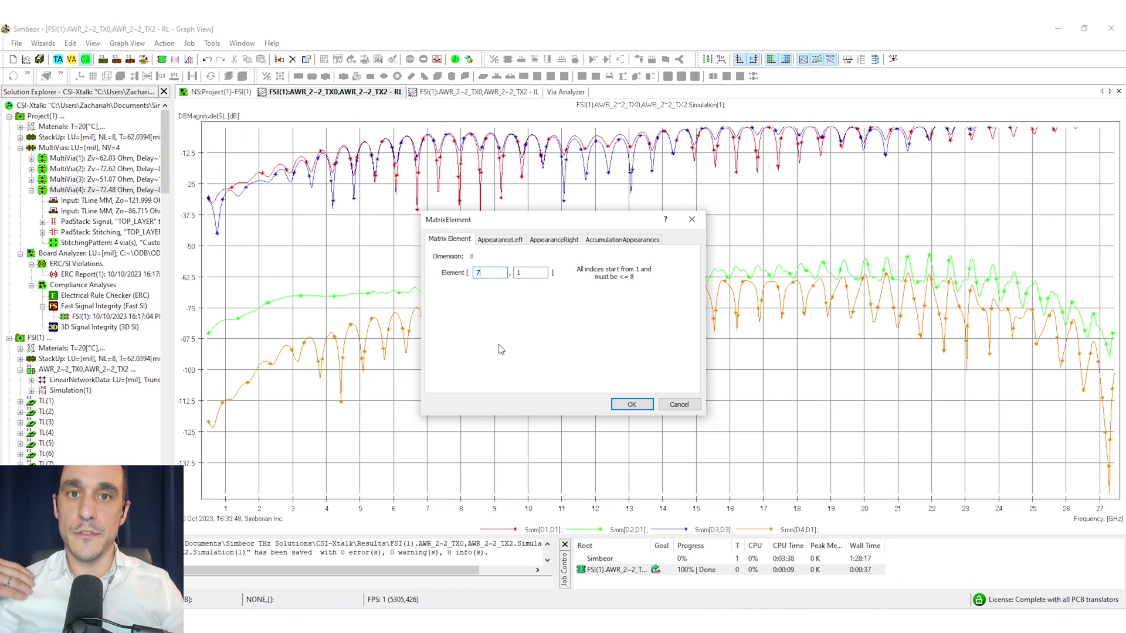
click(630, 406)
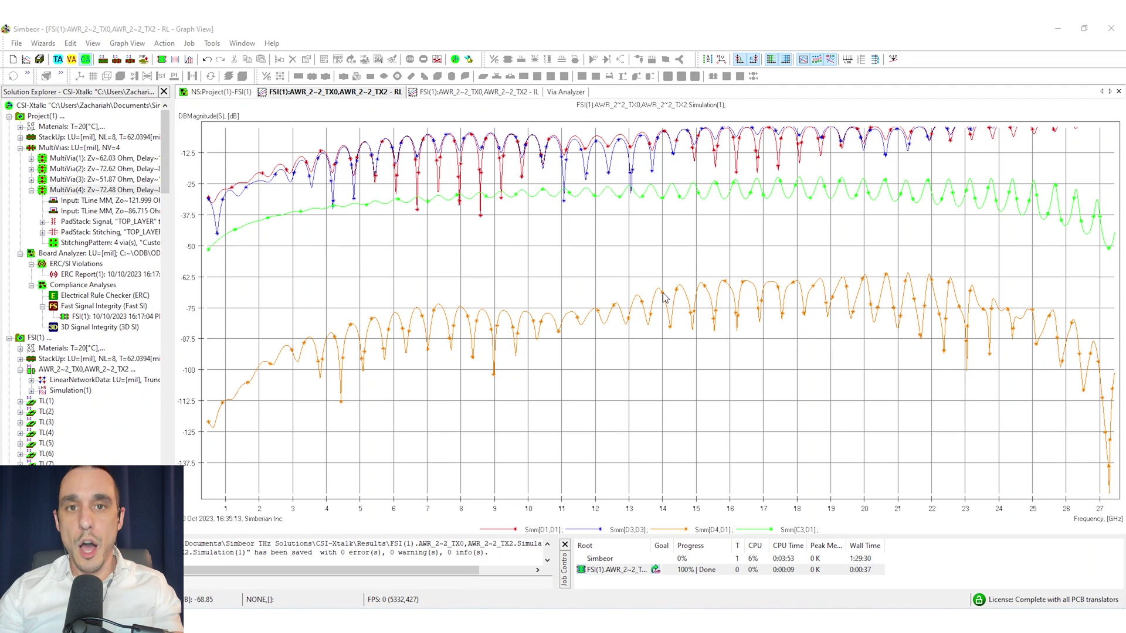
Edit the matrix element of the orange Smn[D4,D1] curve in the return loss graph and apply it
right_click(663, 298)
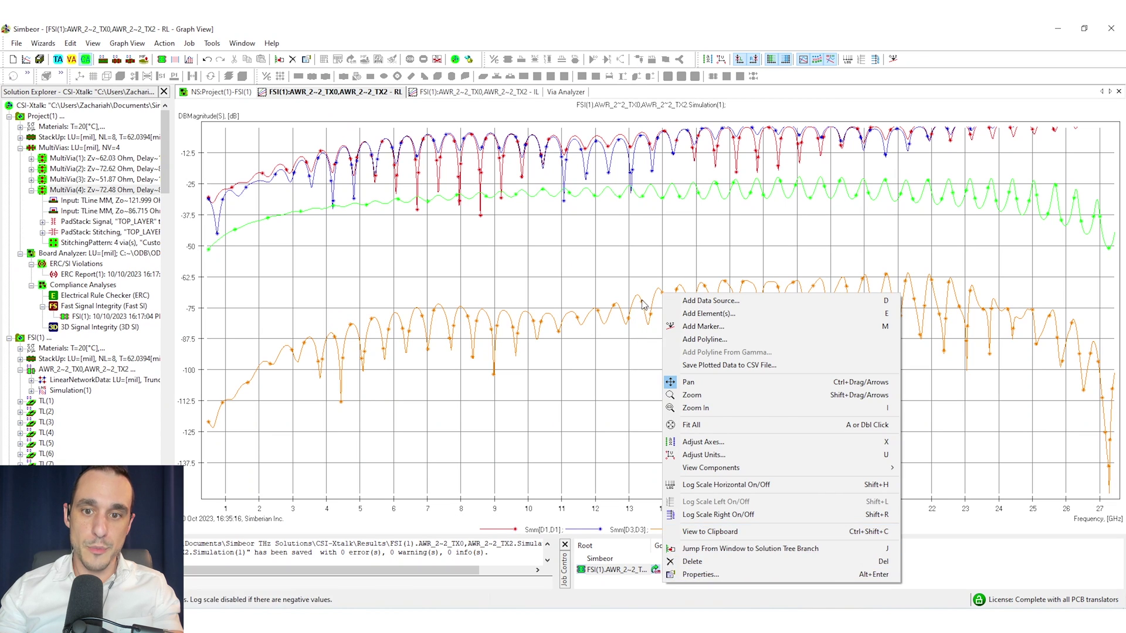
click(642, 301)
right_click(642, 300)
click(678, 377)
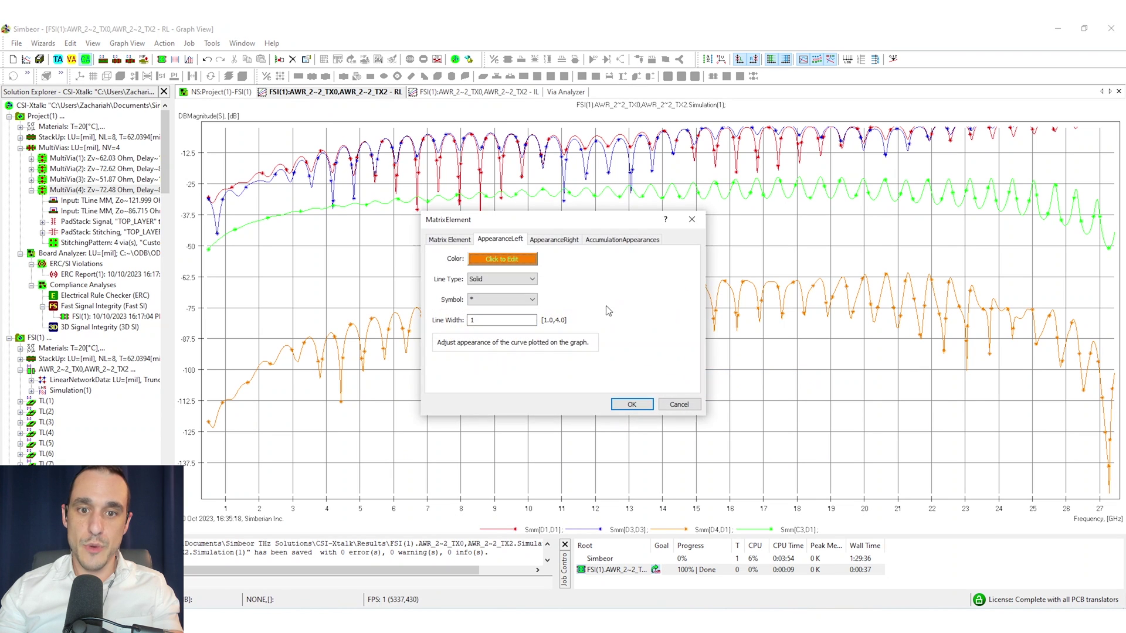
click(458, 240)
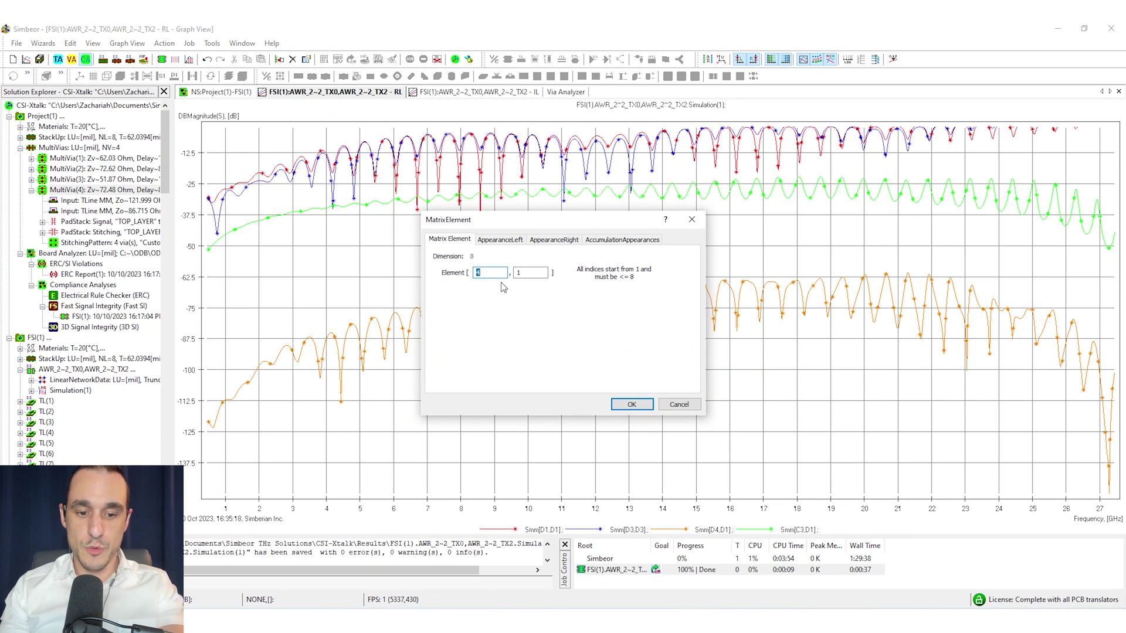
click(626, 406)
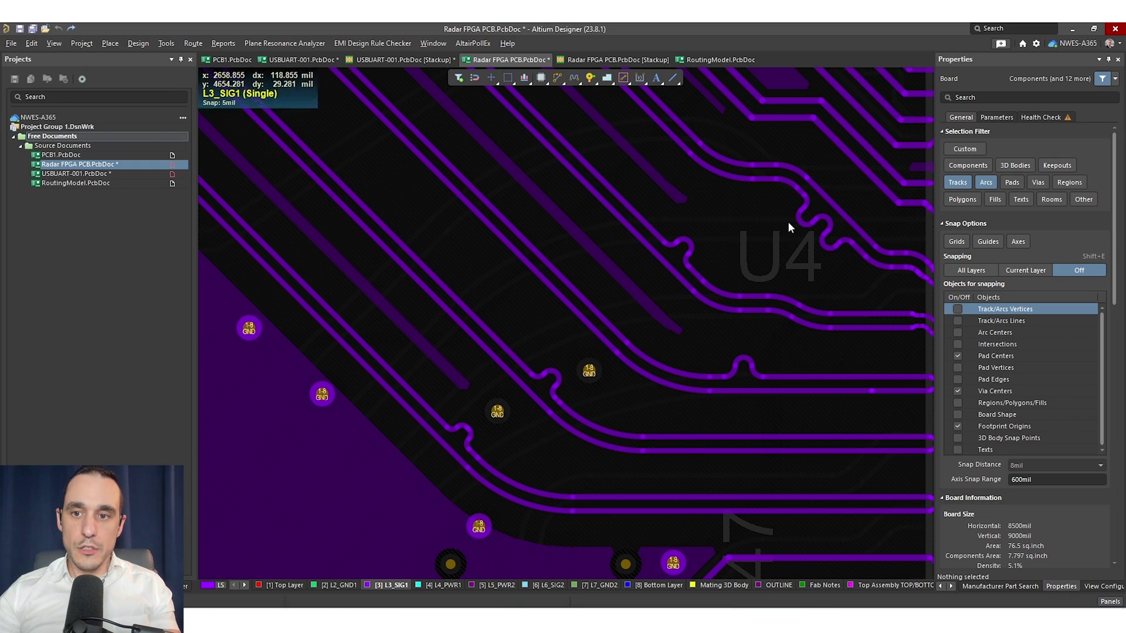
Switch to Altium Designer and select the complete serpentine DDR4_A14_WE_B trace on L3_SIG1 in the Radar FPGA PCB
ctrl+scroll(726, 276, down, 3)
ctrl+scroll(726, 276, down, 3)
ctrl+scroll(506, 244, up, 3)
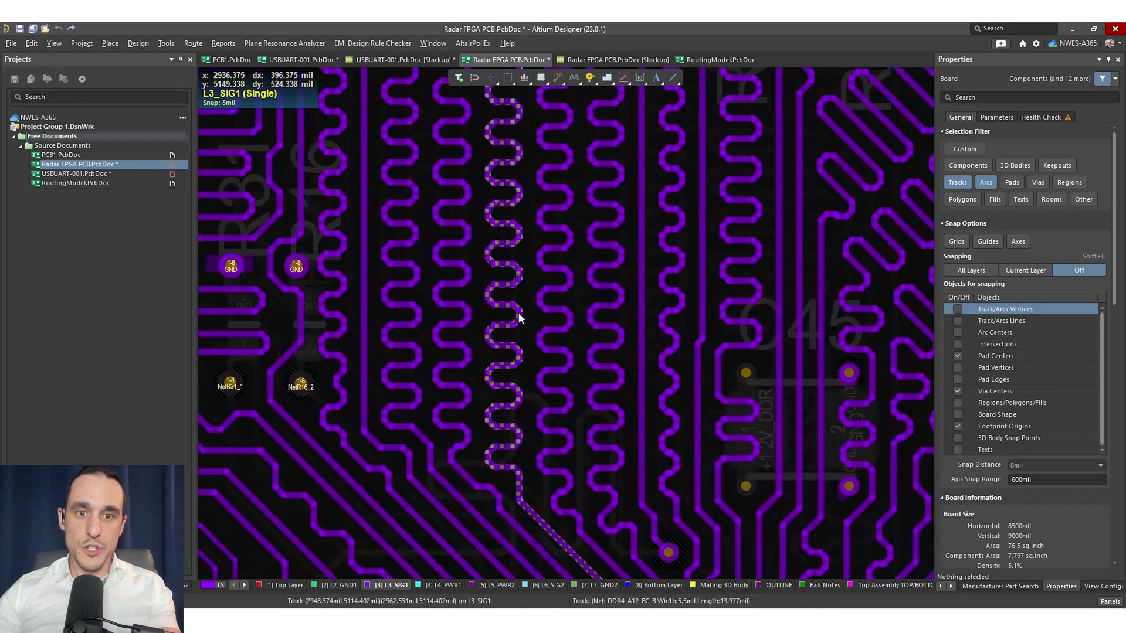
click(506, 244)
key(Tab)
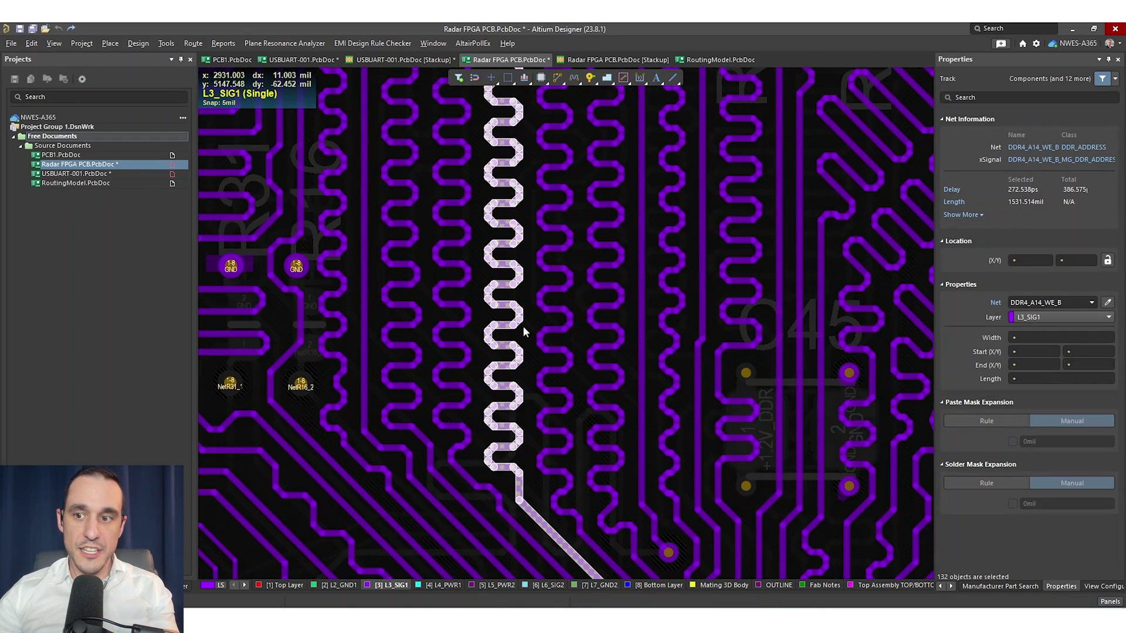
Examine the length-matching bumps and spacing of the CSI2 differential pairs running into U4 on L3_SIG1
right_drag(430, 431, 645, 247)
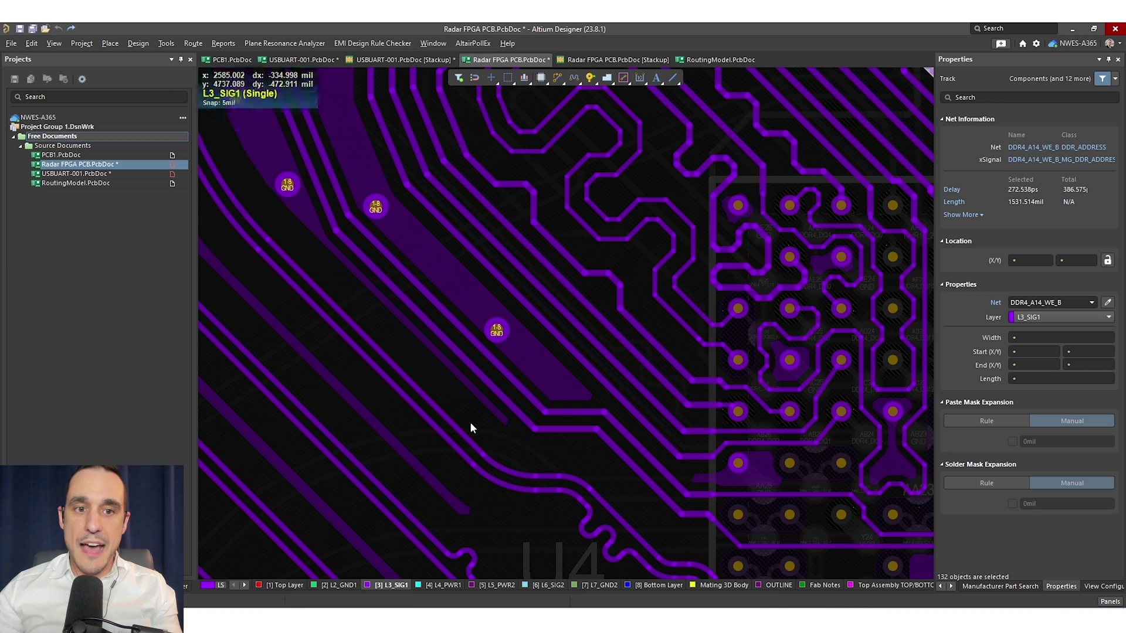
ctrl+scroll(674, 319, up, 3)
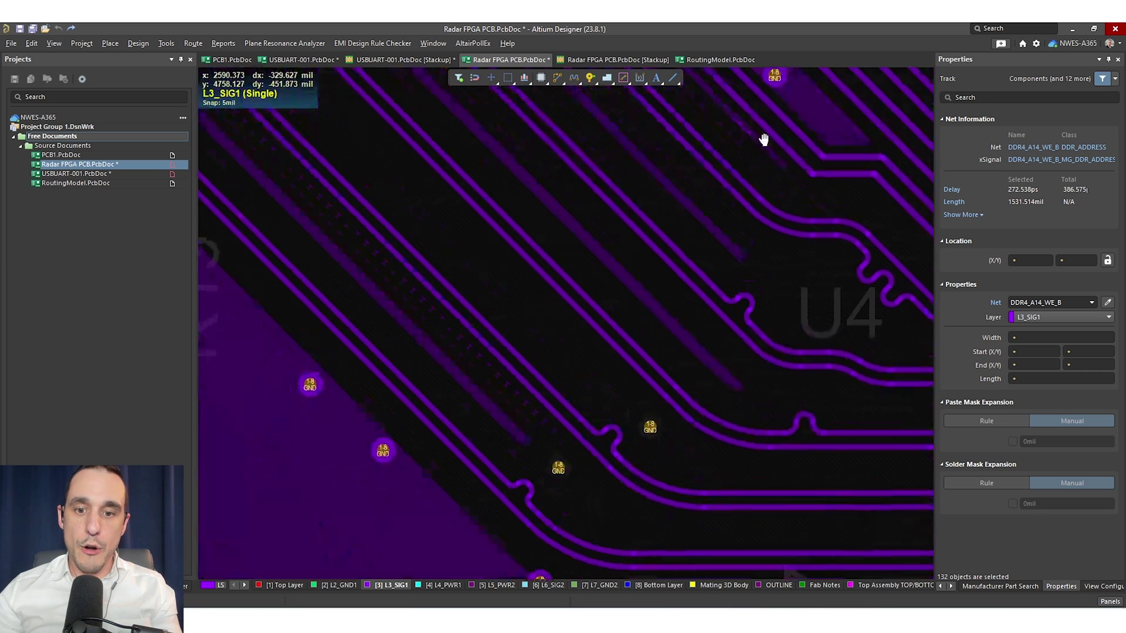
ctrl+scroll(710, 346, up, 2)
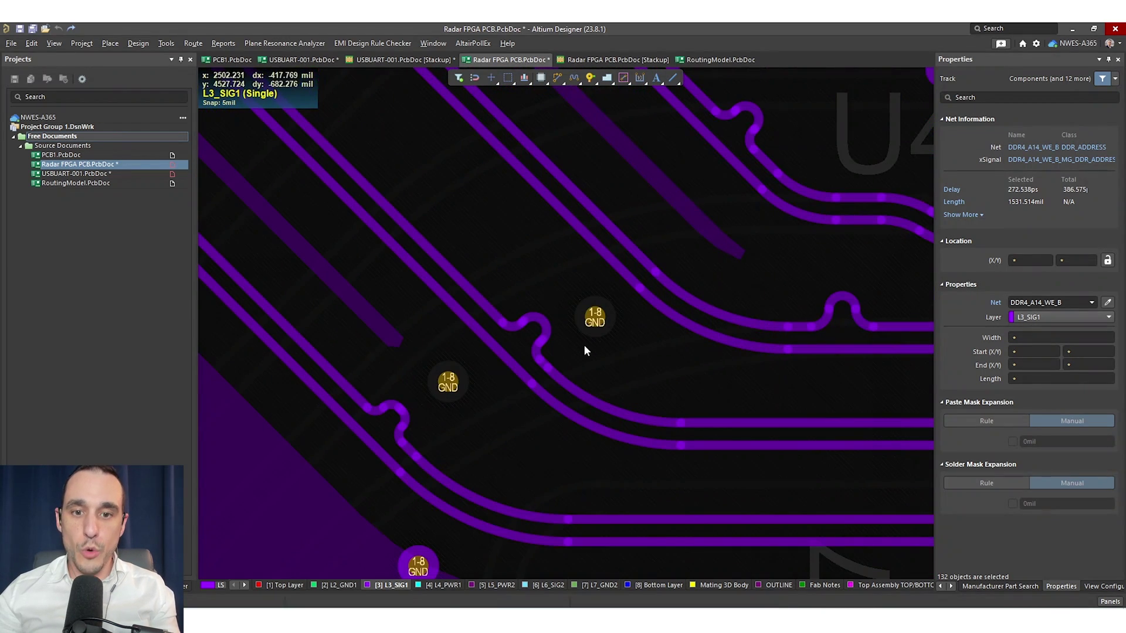
right_drag(635, 352, 511, 397)
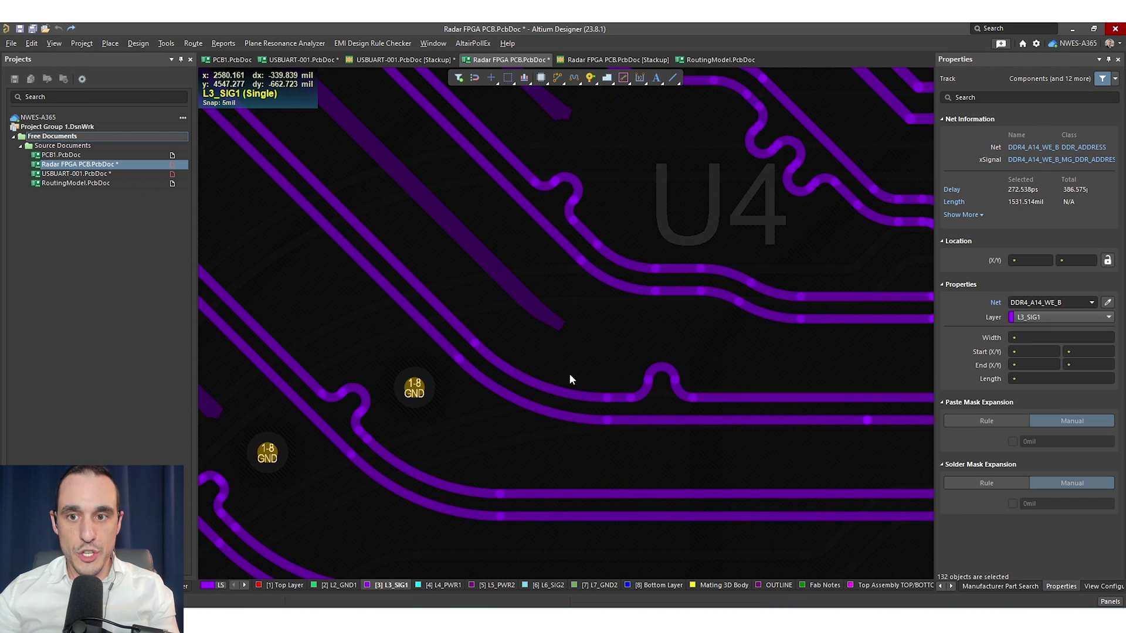
right_drag(671, 326, 526, 397)
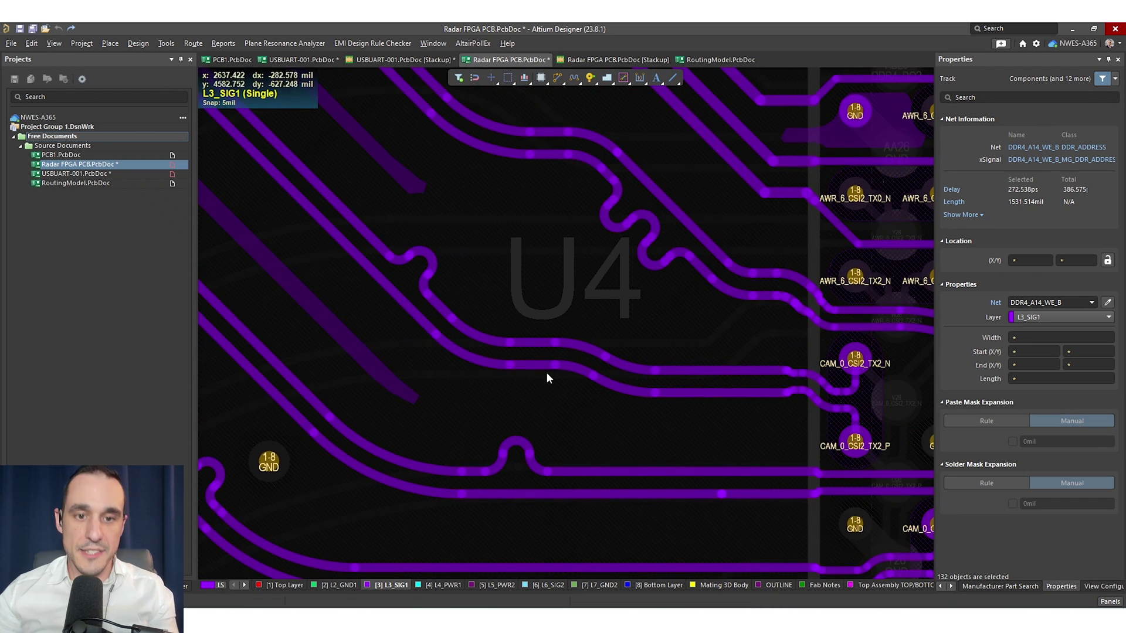